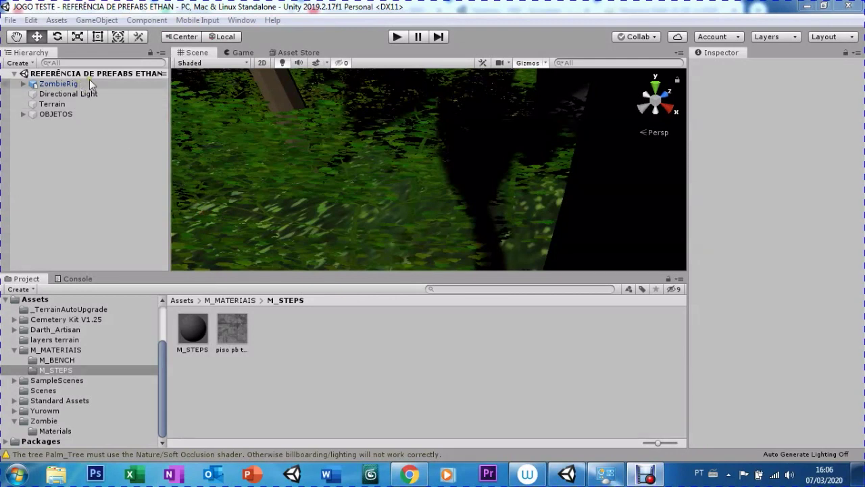
- Select ZombieRig in the Hierarchy and frame it in the Scene view
{"action": "left_click", "coordinate": [41, 87]}
{"action": "double_click", "coordinate": [39, 86]}
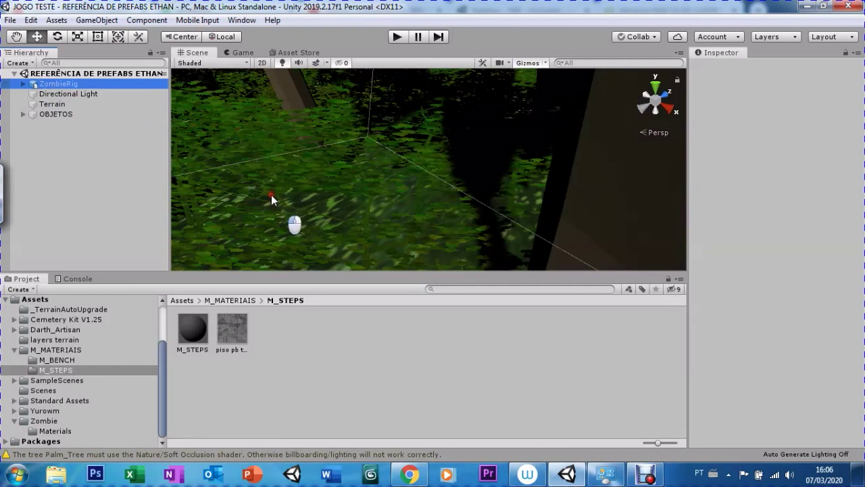
{"action": "left_click", "coordinate": [459, 202]}
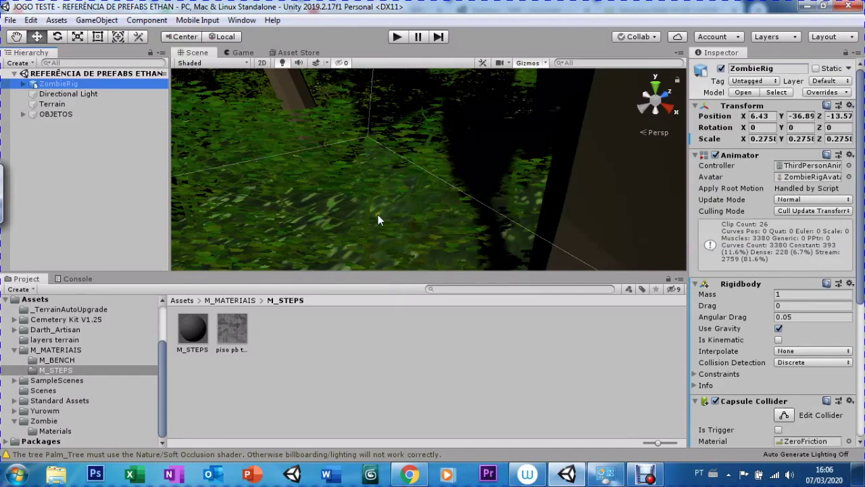
{"action": "key", "text": "f"}
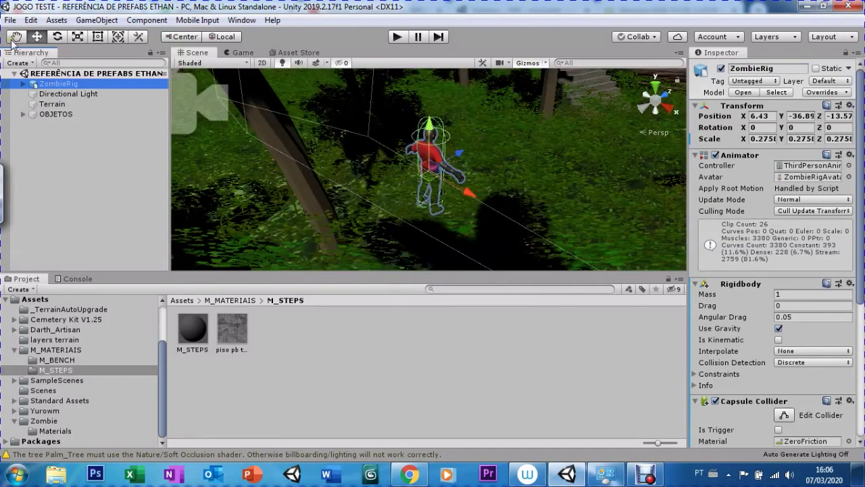
- Pan, orbit and zoom in close on the zombie's head and red torso
{"action": "mouse_move", "coordinate": [526, 191]}
{"action": "middle_mouse_down"}
{"action": "mouse_move", "coordinate": [427, 217]}
{"action": "mouse_move", "coordinate": [308, 181]}
{"action": "middle_mouse_up"}
{"action": "scroll", "coordinate": [427, 217], "scroll_direction": "up", "scroll_amount": 3}
{"action": "scroll", "coordinate": [308, 181], "scroll_direction": "up", "scroll_amount": 5}
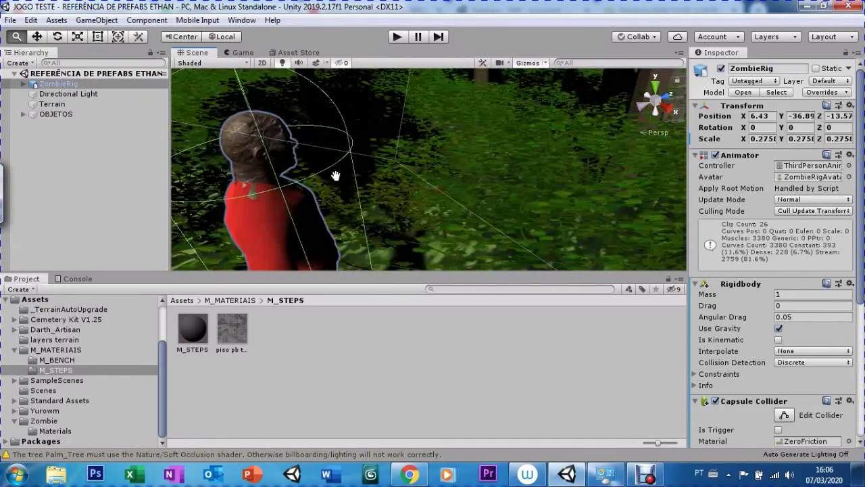
{"action": "left_click_drag", "start_coordinate": [334, 178], "coordinate": [413, 121], "text": "alt"}
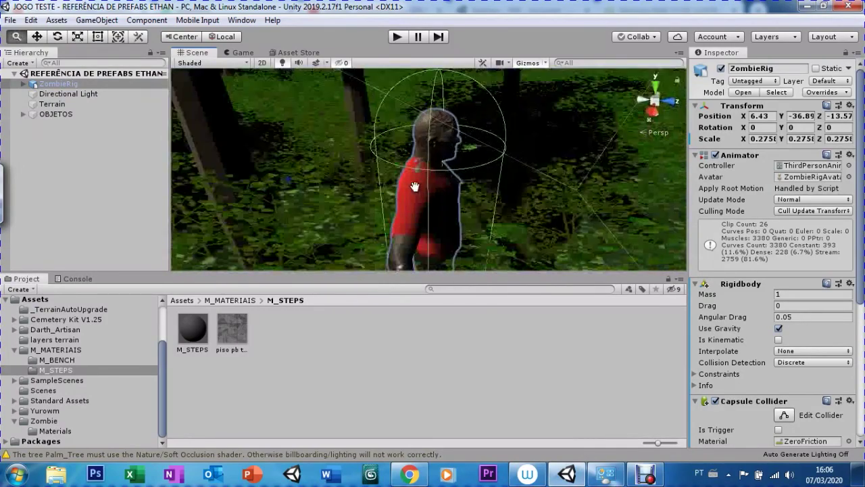
{"action": "scroll", "coordinate": [414, 122], "scroll_direction": "up", "scroll_amount": 5}
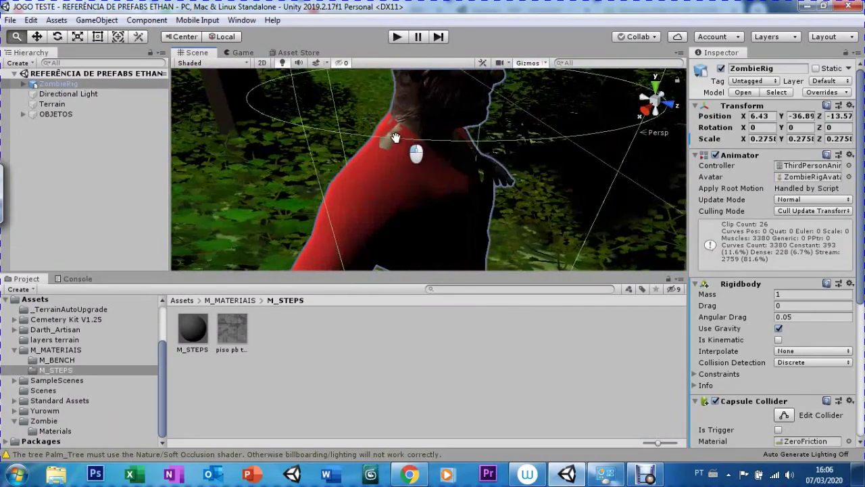
{"action": "mouse_move", "coordinate": [396, 138]}
{"action": "middle_mouse_down"}
{"action": "mouse_move", "coordinate": [367, 181]}
{"action": "mouse_move", "coordinate": [362, 151]}
{"action": "middle_mouse_up"}
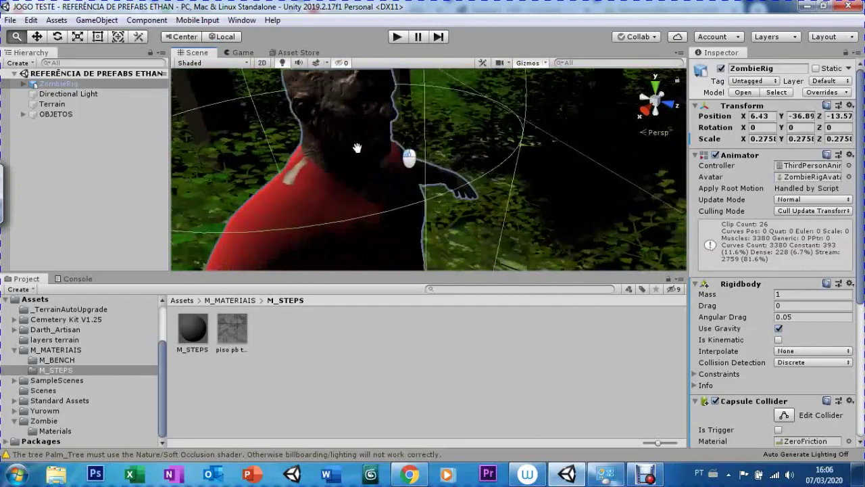
{"action": "scroll", "coordinate": [365, 162], "scroll_direction": "down", "scroll_amount": 2}
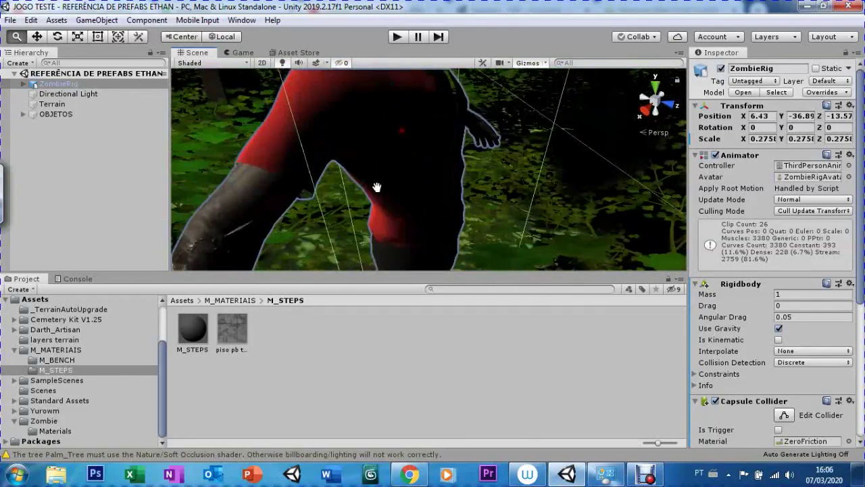
{"action": "scroll", "coordinate": [376, 187], "scroll_direction": "down", "scroll_amount": 2}
{"action": "scroll", "coordinate": [361, 209], "scroll_direction": "down", "scroll_amount": 2}
{"action": "scroll", "coordinate": [373, 169], "scroll_direction": "down", "scroll_amount": 2}
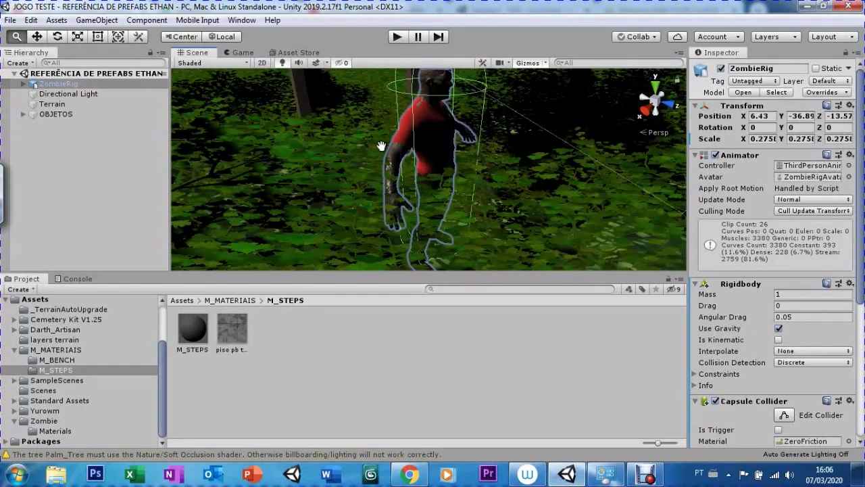
{"action": "scroll", "coordinate": [382, 146], "scroll_direction": "up", "scroll_amount": 3}
{"action": "mouse_move", "coordinate": [395, 140]}
{"action": "middle_mouse_down"}
{"action": "mouse_move", "coordinate": [338, 244]}
{"action": "mouse_move", "coordinate": [363, 206]}
{"action": "mouse_move", "coordinate": [352, 165]}
{"action": "middle_mouse_up"}
{"action": "scroll", "coordinate": [334, 242], "scroll_direction": "up", "scroll_amount": 2}
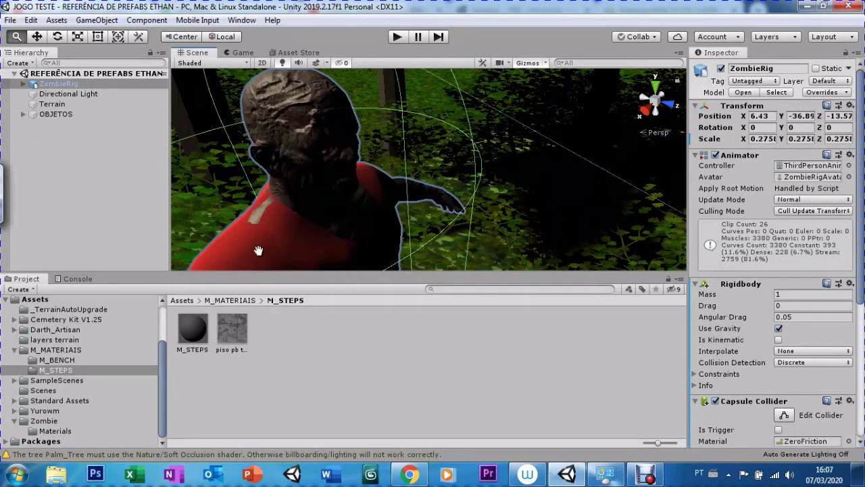
- Select the zombie's HeadUV mesh to show its material.003 on the Standard shader
{"action": "left_click", "coordinate": [292, 134]}
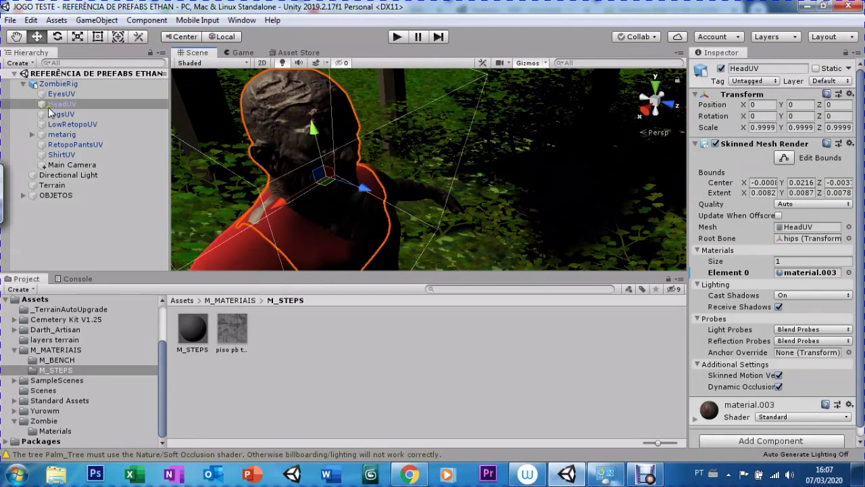
{"action": "left_click", "coordinate": [280, 116]}
{"action": "left_click", "coordinate": [277, 115]}
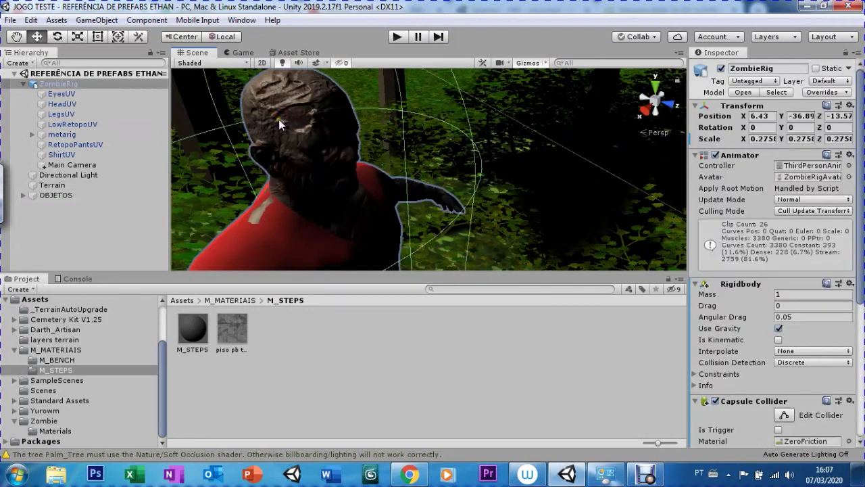
{"action": "left_click", "coordinate": [277, 118]}
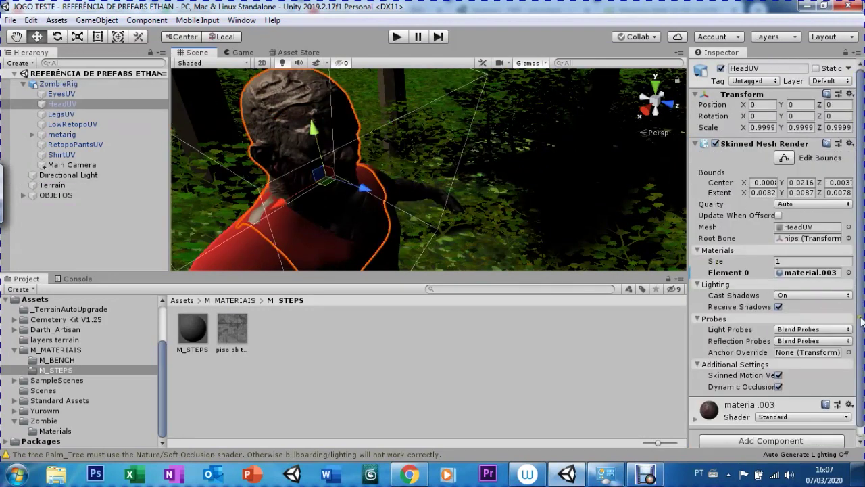
{"action": "scroll", "coordinate": [740, 404], "scroll_direction": "down", "scroll_amount": 1}
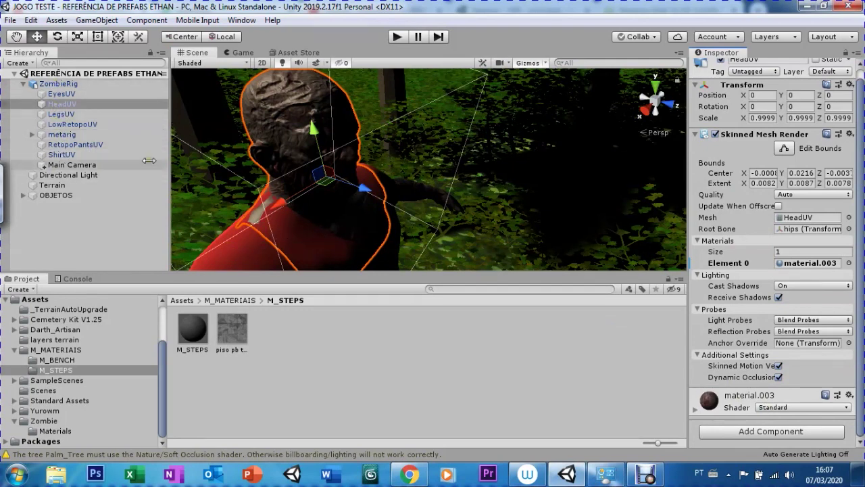
{"action": "left_click", "coordinate": [406, 196]}
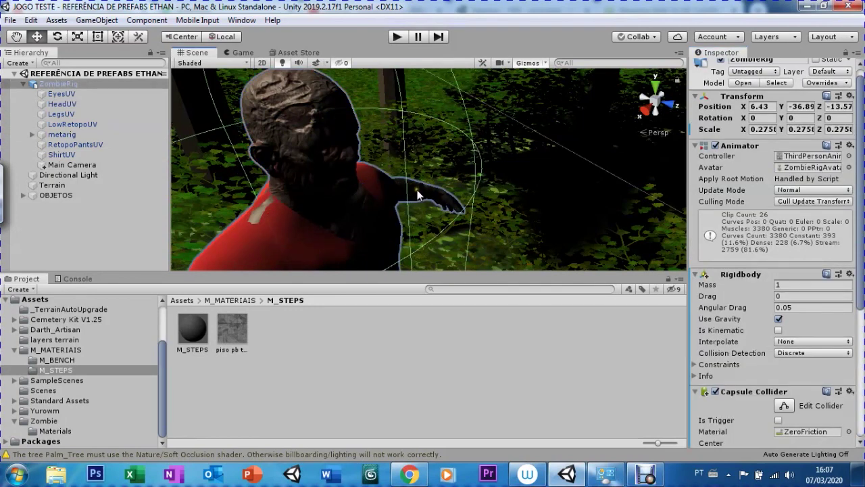
{"action": "left_click", "coordinate": [416, 194]}
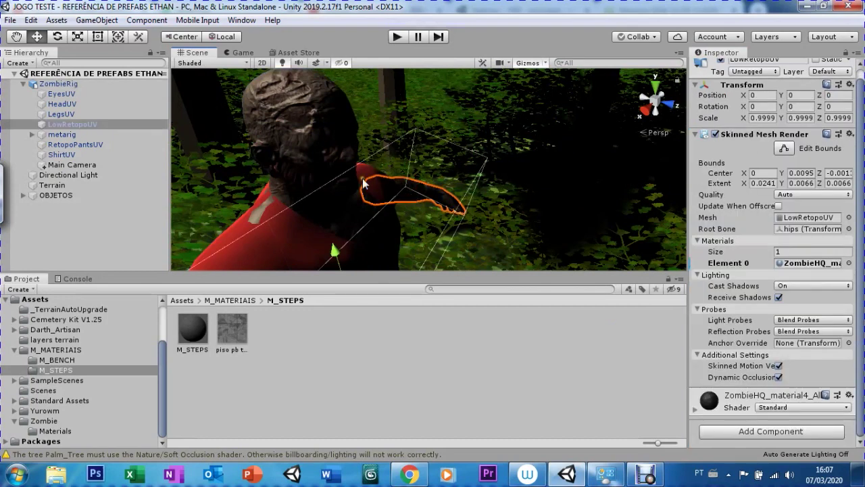
{"action": "left_click", "coordinate": [292, 112]}
{"action": "left_click", "coordinate": [293, 122]}
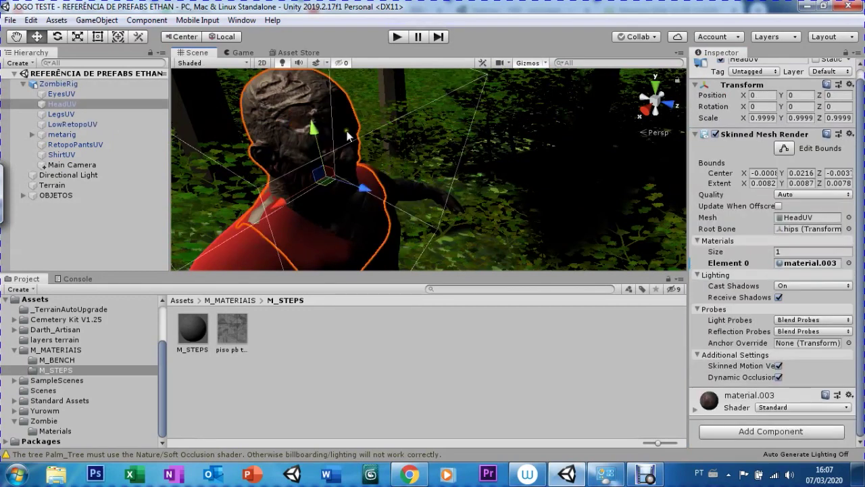
- Switch material.003 to the Toon/Basic Outline shader and expand its Main Color and outline settings
{"action": "left_click", "coordinate": [788, 408]}
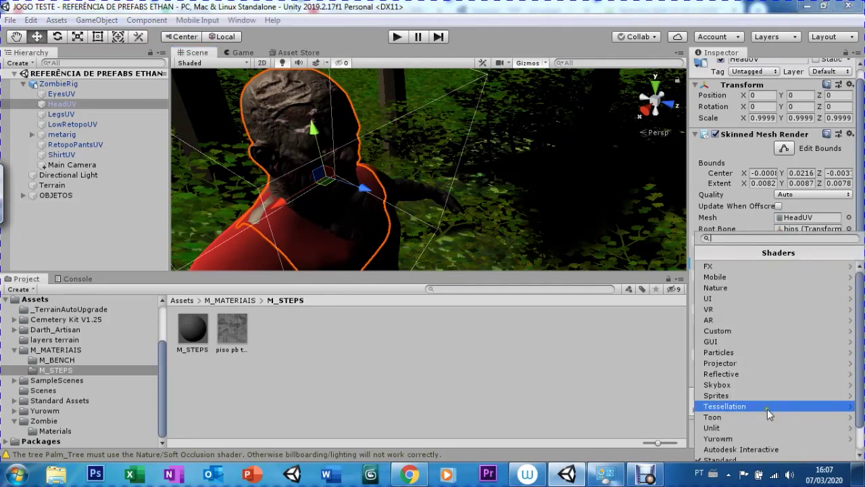
{"action": "left_click", "coordinate": [757, 417]}
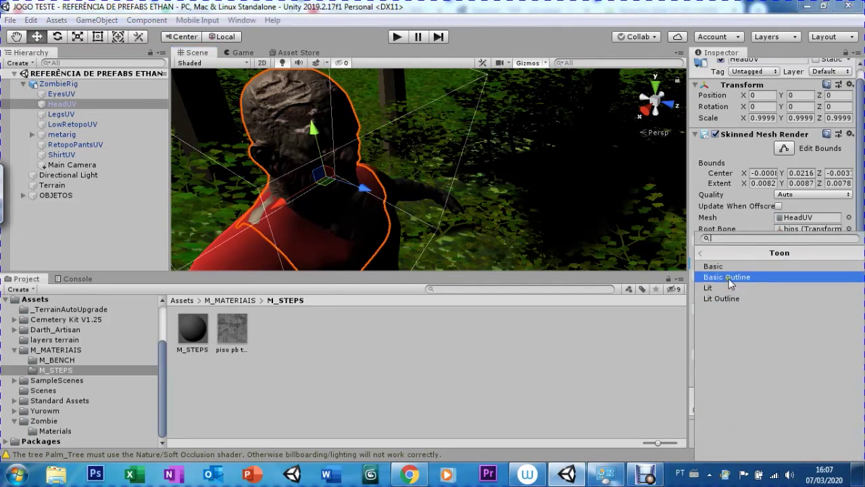
{"action": "left_click", "coordinate": [729, 277]}
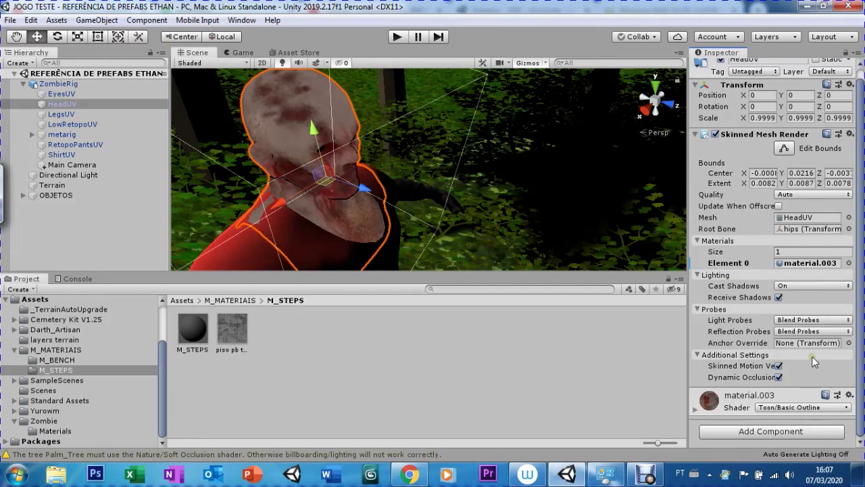
{"action": "left_click", "coordinate": [693, 410]}
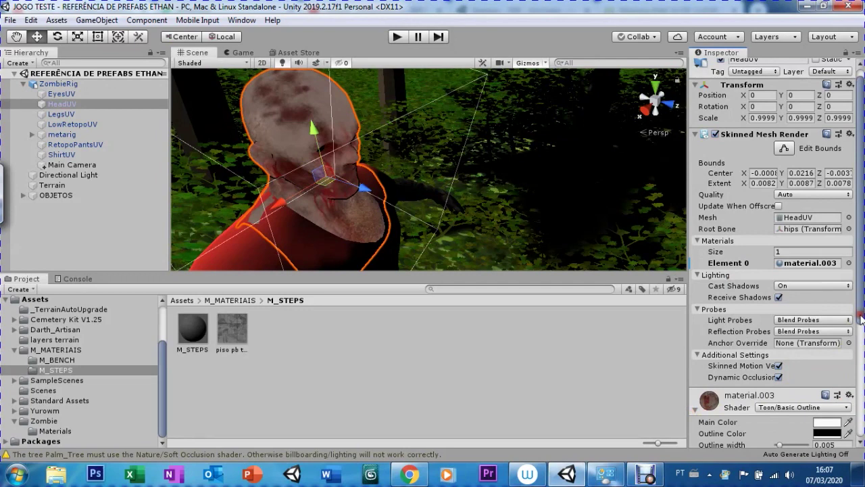
{"action": "left_click_drag", "start_coordinate": [861, 319], "coordinate": [857, 372]}
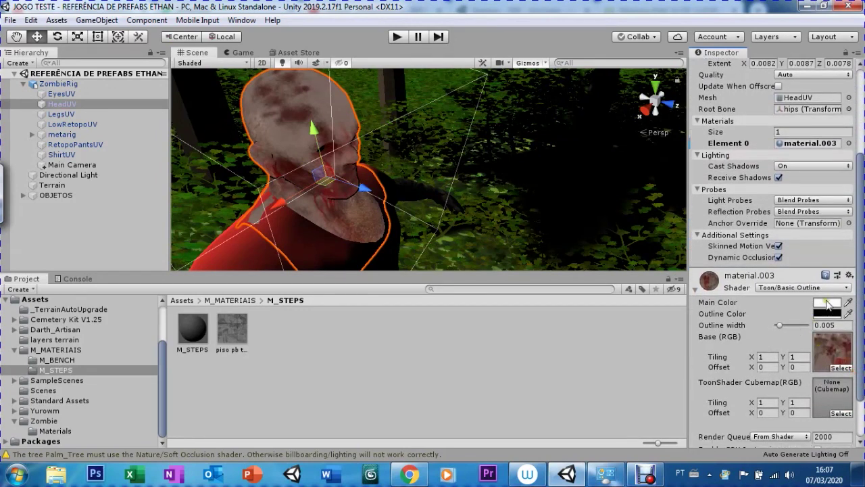
{"action": "left_click", "coordinate": [830, 304]}
- Darken the head material's Main Color to D9D0D0
{"action": "mouse_move", "coordinate": [573, 145]}
{"action": "left_mouse_down"}
{"action": "mouse_move", "coordinate": [583, 148]}
{"action": "mouse_move", "coordinate": [569, 139]}
{"action": "left_mouse_up"}
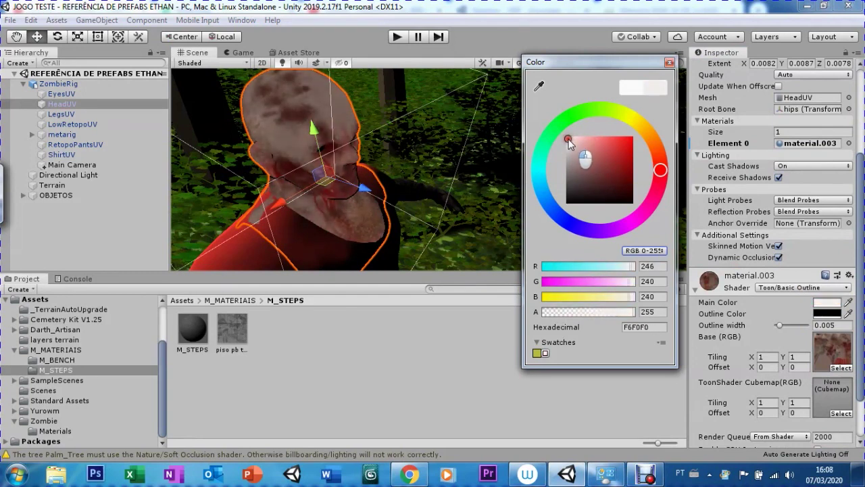
{"action": "left_click_drag", "start_coordinate": [570, 141], "coordinate": [569, 147]}
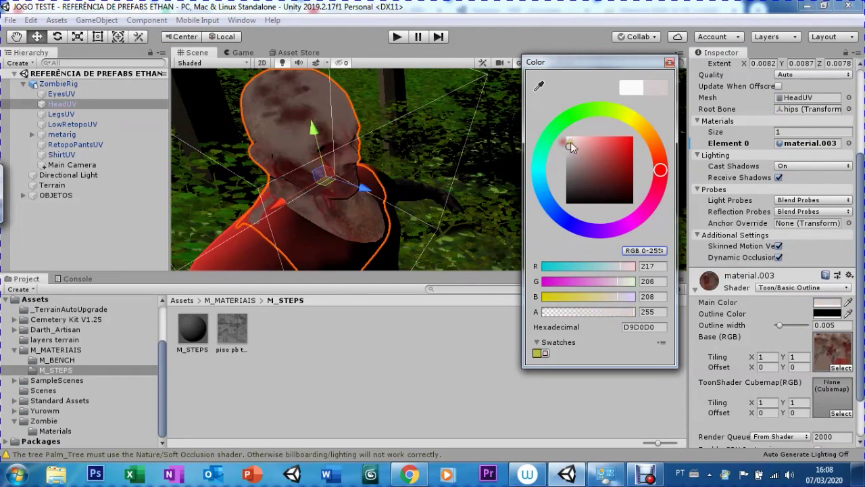
{"action": "left_click", "coordinate": [669, 63]}
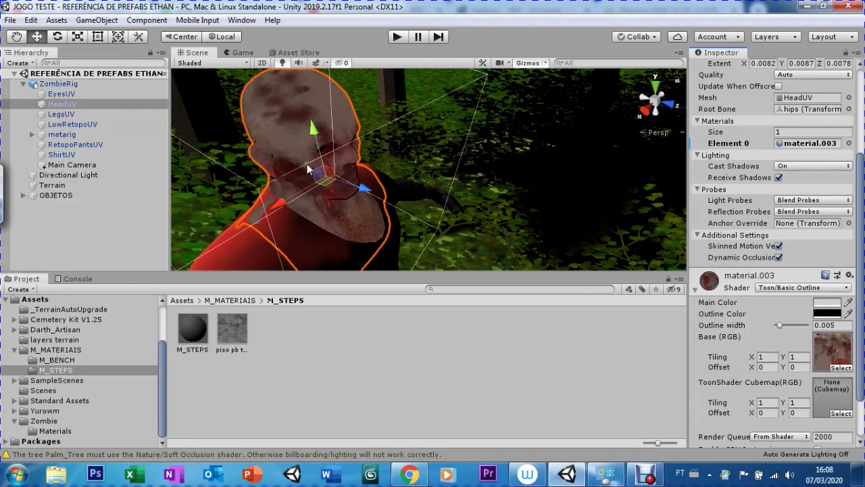
- Clear the selection to view the outlined head, then reselect HeadUV
{"action": "left_click", "coordinate": [242, 213]}
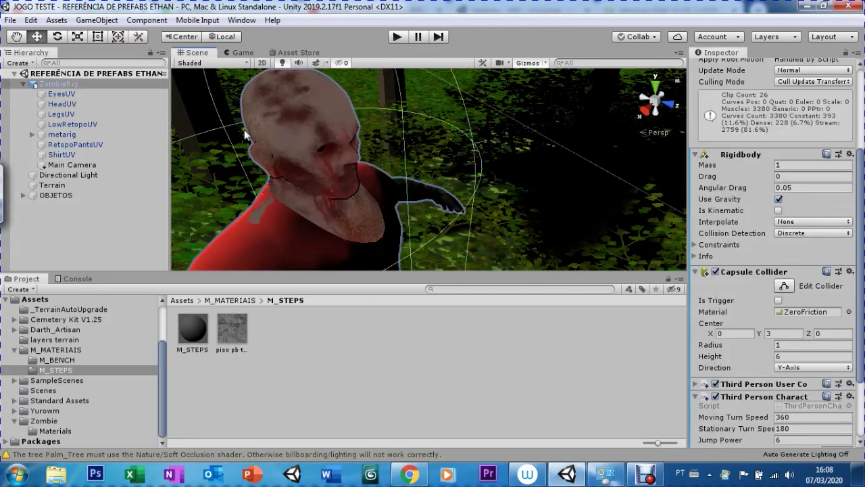
{"action": "left_click", "coordinate": [96, 238]}
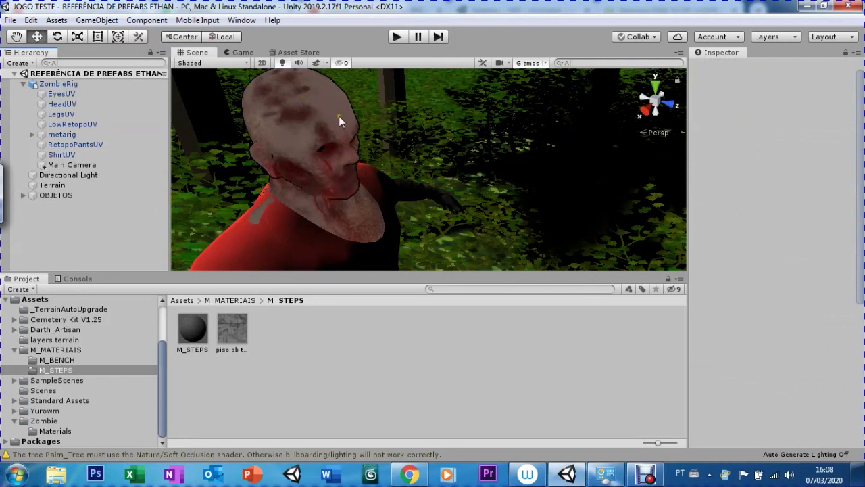
{"action": "left_click", "coordinate": [282, 127]}
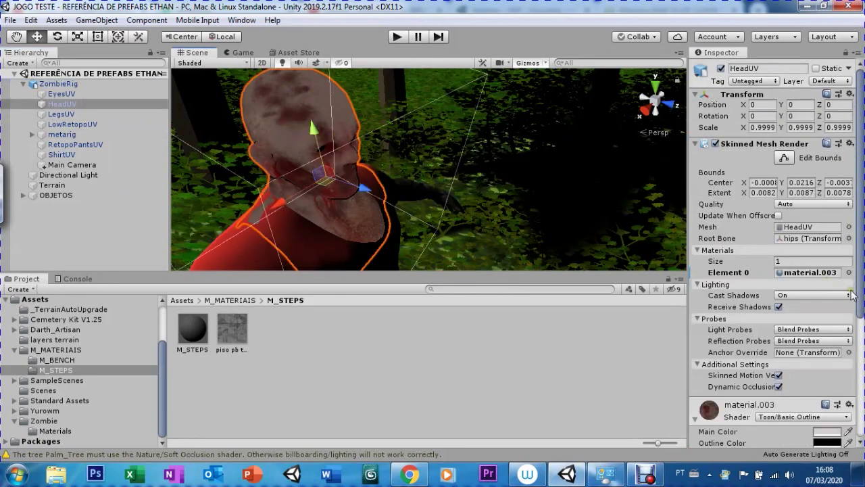
- Raise material.003's Outline width to 0.0155, then deselect the head
{"action": "left_click_drag", "start_coordinate": [861, 296], "coordinate": [857, 353]}
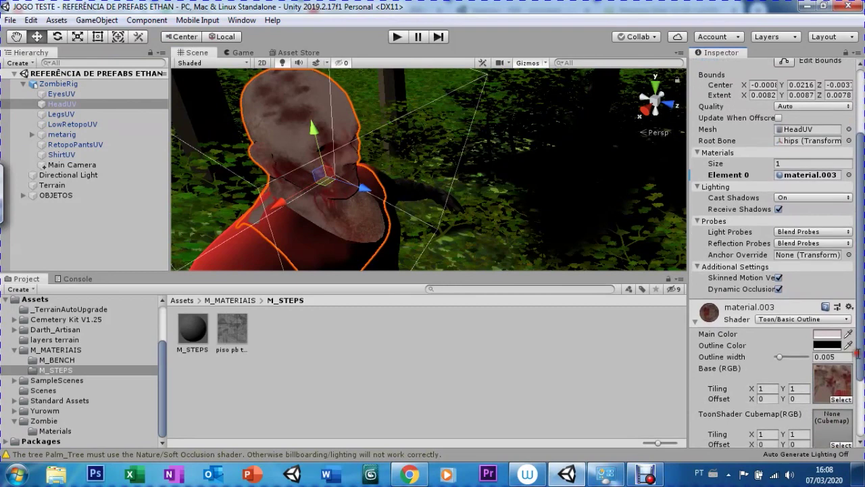
{"action": "left_click_drag", "start_coordinate": [779, 356], "coordinate": [793, 365]}
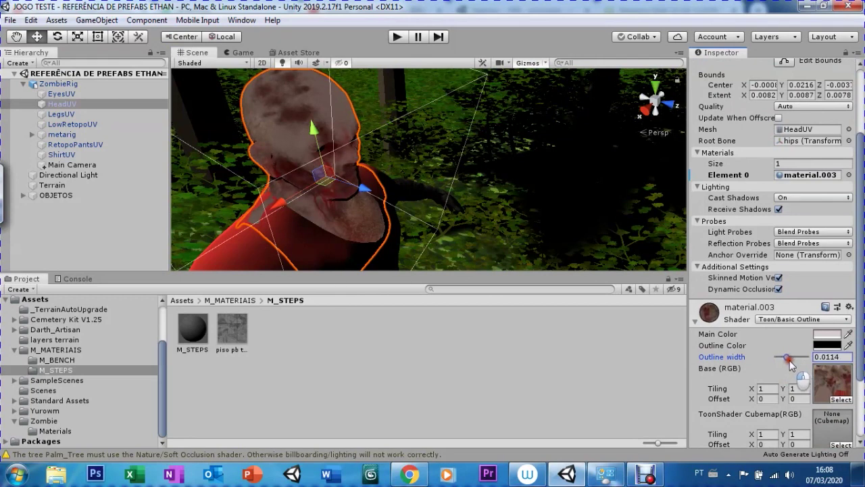
{"action": "left_click_drag", "start_coordinate": [793, 365], "coordinate": [791, 357]}
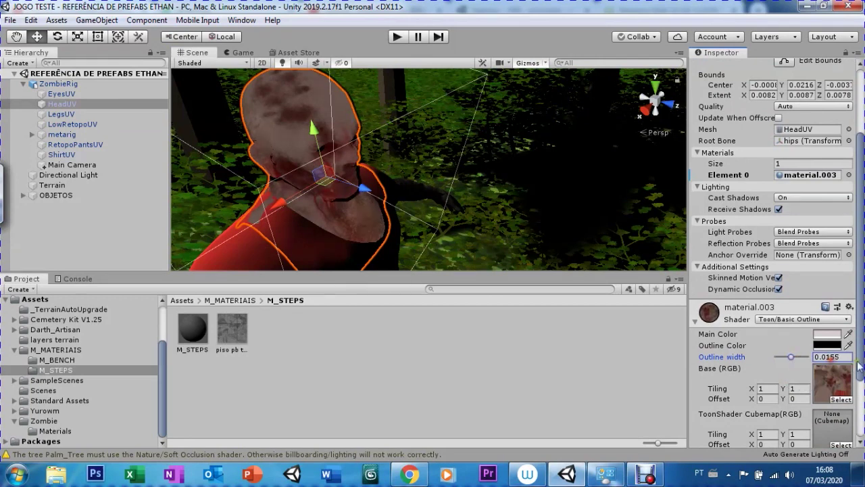
{"action": "left_click", "coordinate": [861, 370]}
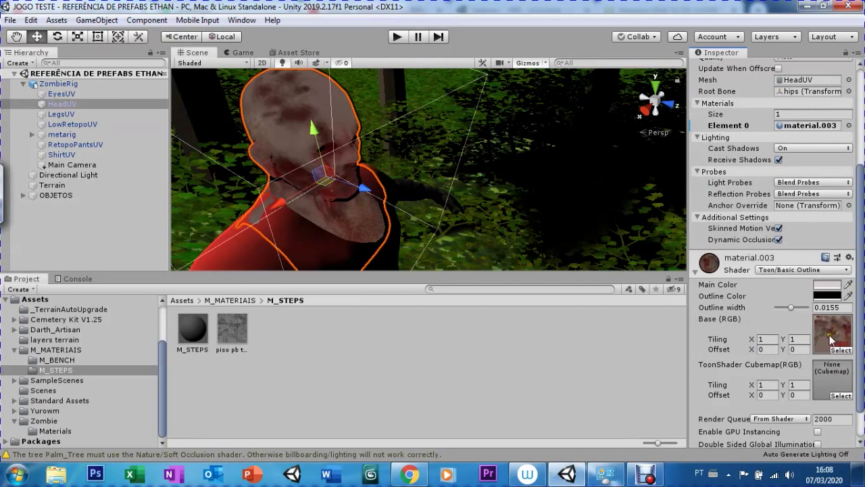
{"action": "left_click", "coordinate": [115, 224]}
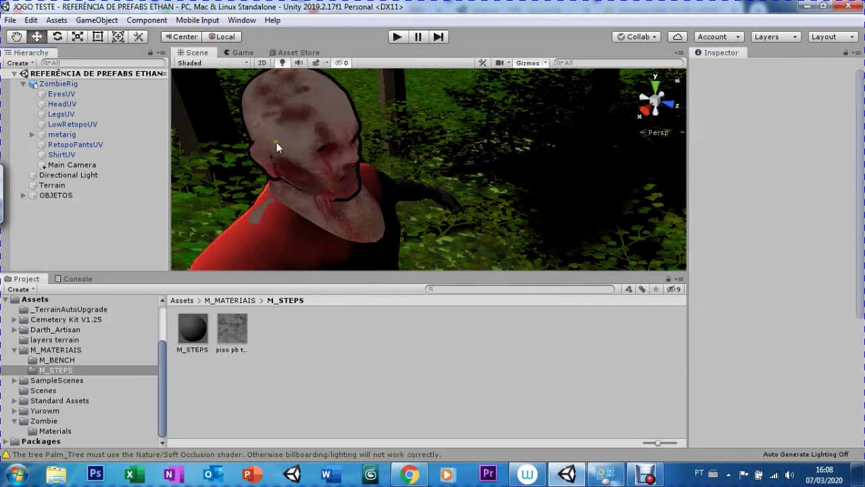
- Orbit around the zombie and select its ShirtUV mesh
{"action": "mouse_move", "coordinate": [345, 159]}
{"action": "left_mouse_down", "text": "alt"}
{"action": "mouse_move", "coordinate": [374, 181]}
{"action": "mouse_move", "coordinate": [284, 206]}
{"action": "mouse_move", "coordinate": [345, 163]}
{"action": "left_mouse_up", "text": "alt"}
{"action": "scroll", "coordinate": [346, 152], "scroll_direction": "down", "scroll_amount": 5}
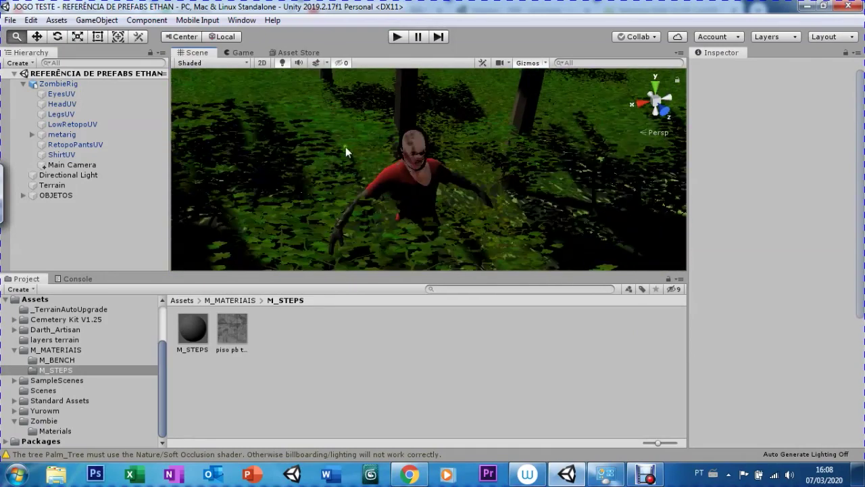
{"action": "scroll", "coordinate": [383, 165], "scroll_direction": "up", "scroll_amount": 5}
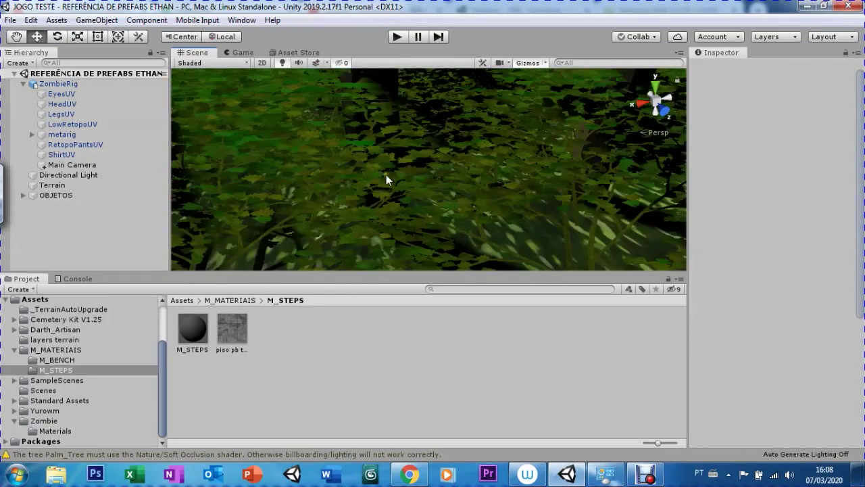
{"action": "left_click", "coordinate": [352, 191]}
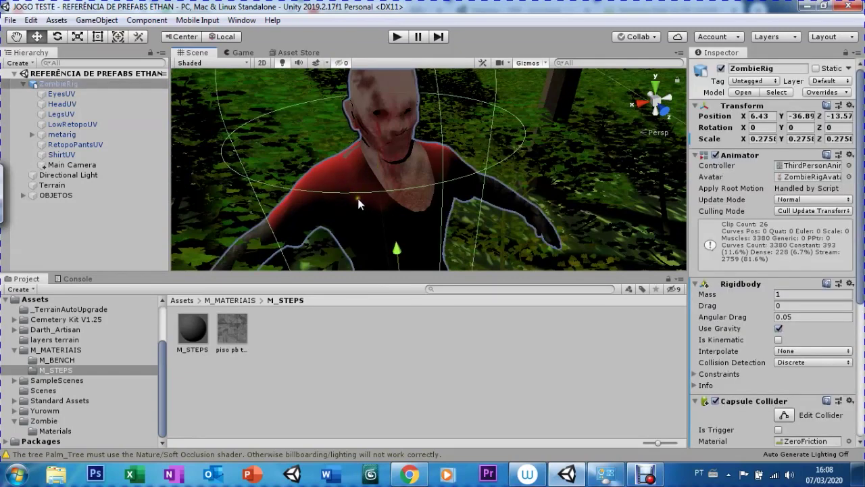
{"action": "left_click", "coordinate": [356, 202]}
- Apply the Toon/Basic Outline shader to the shirt material and expand its properties
{"action": "left_click", "coordinate": [770, 419]}
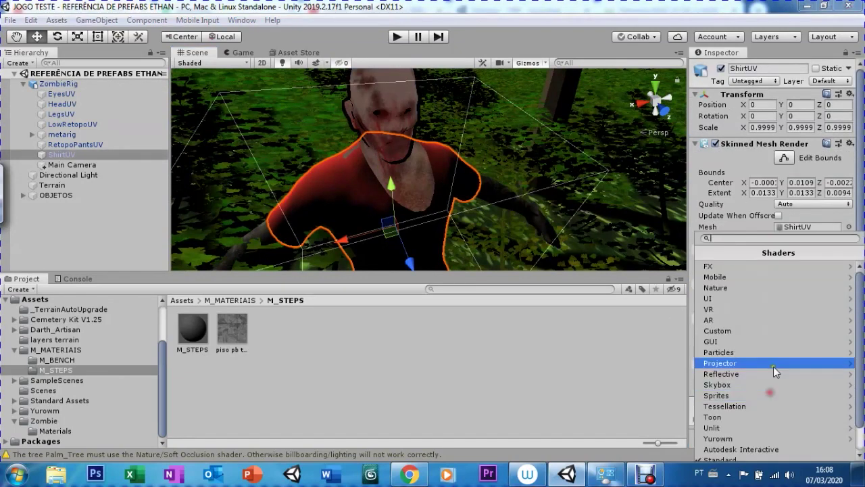
{"action": "left_click", "coordinate": [719, 419]}
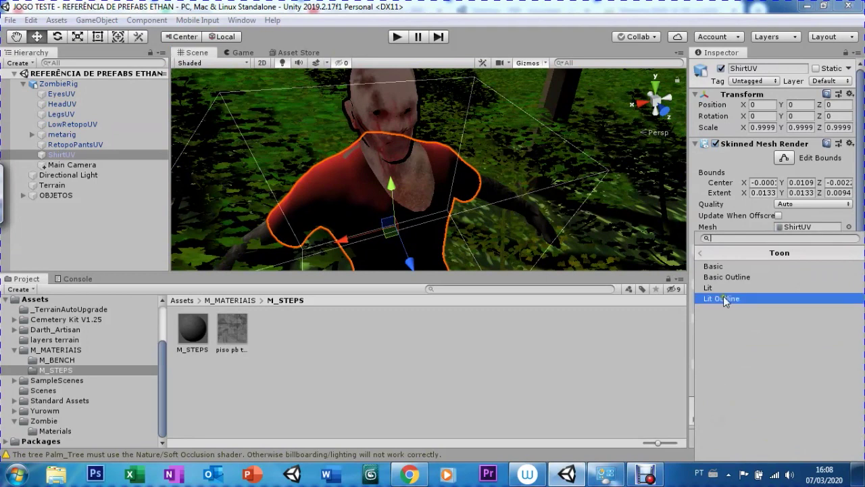
{"action": "left_click", "coordinate": [719, 278]}
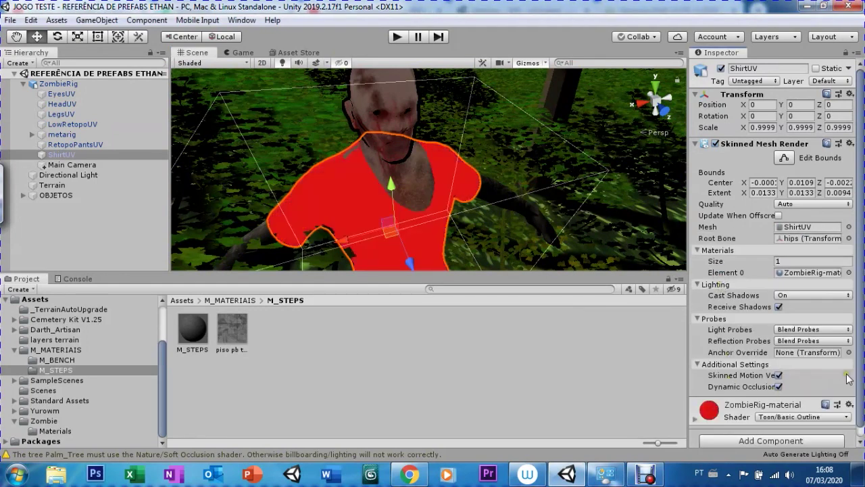
{"action": "scroll", "coordinate": [855, 380], "scroll_direction": "down", "scroll_amount": 1}
{"action": "left_click", "coordinate": [695, 411]}
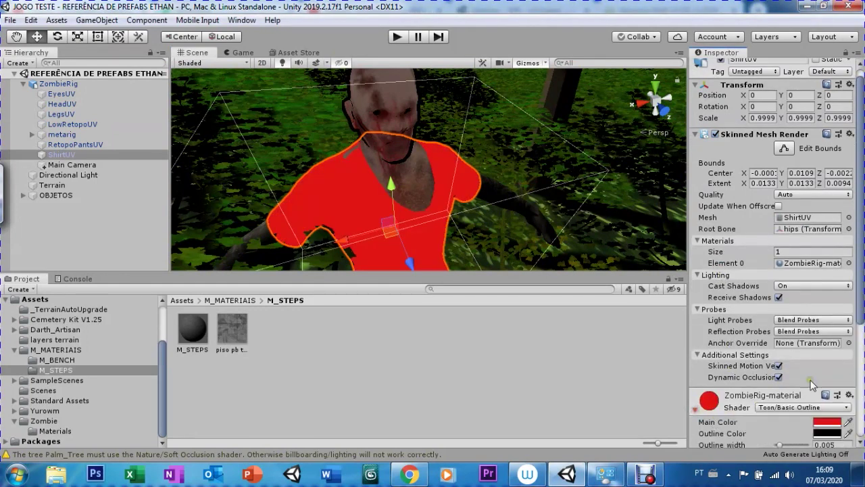
- Widen the shirt's outline to 0.0201 and bring up the Base (RGB) texture choices
{"action": "scroll", "coordinate": [855, 338], "scroll_direction": "down", "scroll_amount": 5}
{"action": "scroll", "coordinate": [855, 365], "scroll_direction": "down", "scroll_amount": 1}
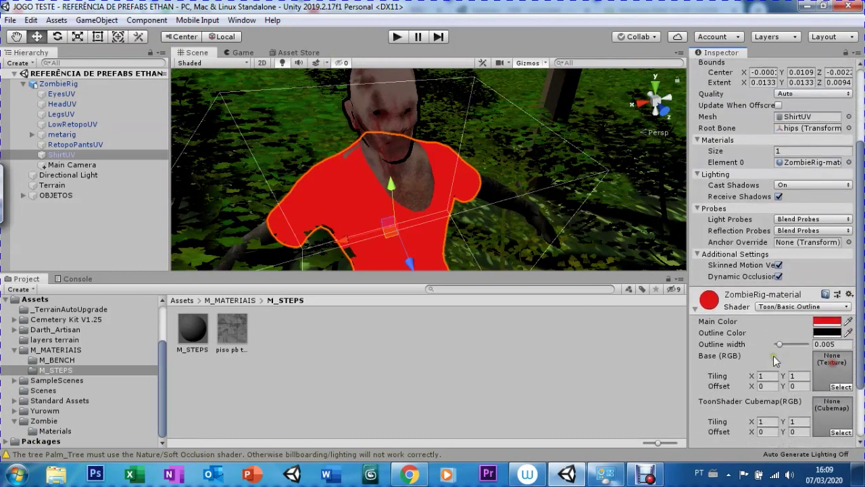
{"action": "left_click_drag", "start_coordinate": [780, 344], "coordinate": [798, 345]}
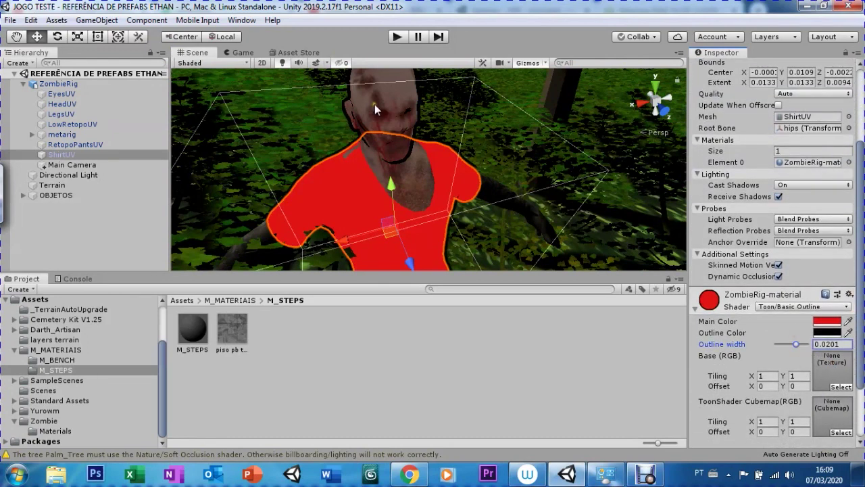
{"action": "left_click", "coordinate": [838, 386]}
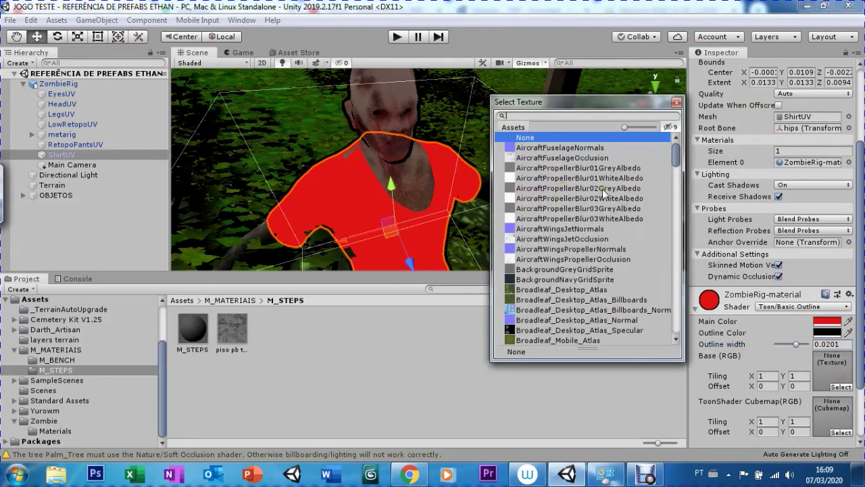
- Assign ChevronAlbedo as the shirt's base texture
{"action": "left_click_drag", "start_coordinate": [678, 156], "coordinate": [672, 195]}
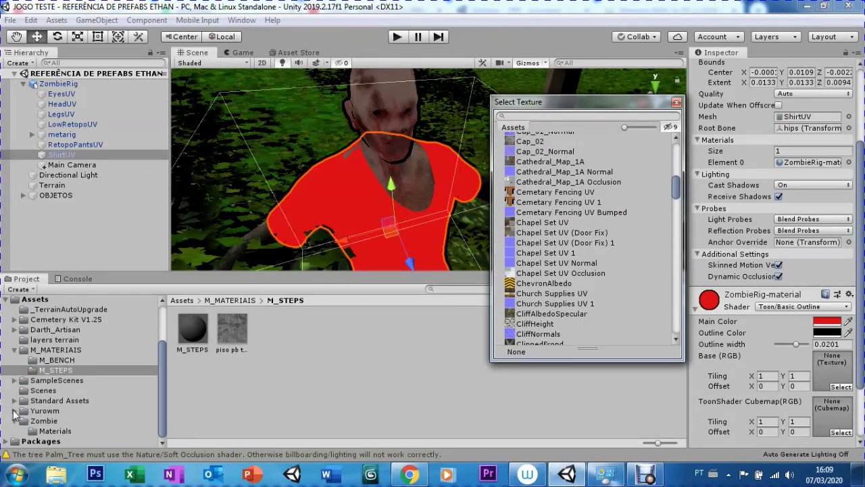
{"action": "left_click", "coordinate": [512, 287]}
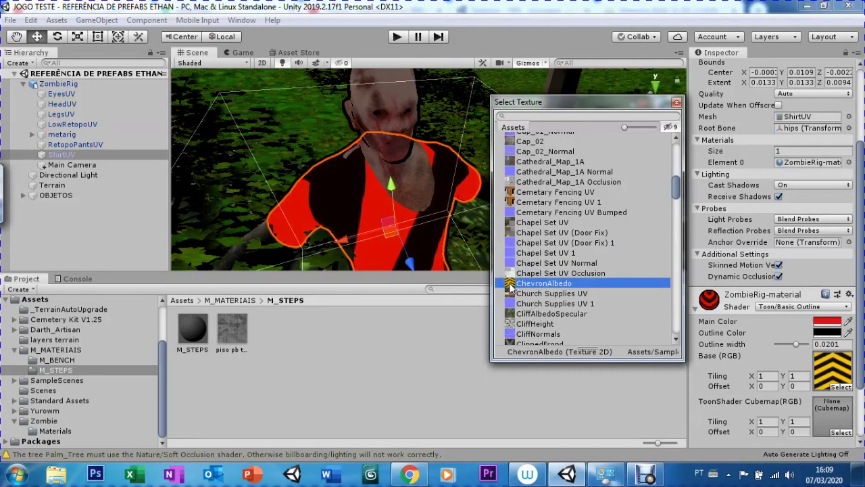
{"action": "double_click", "coordinate": [511, 287]}
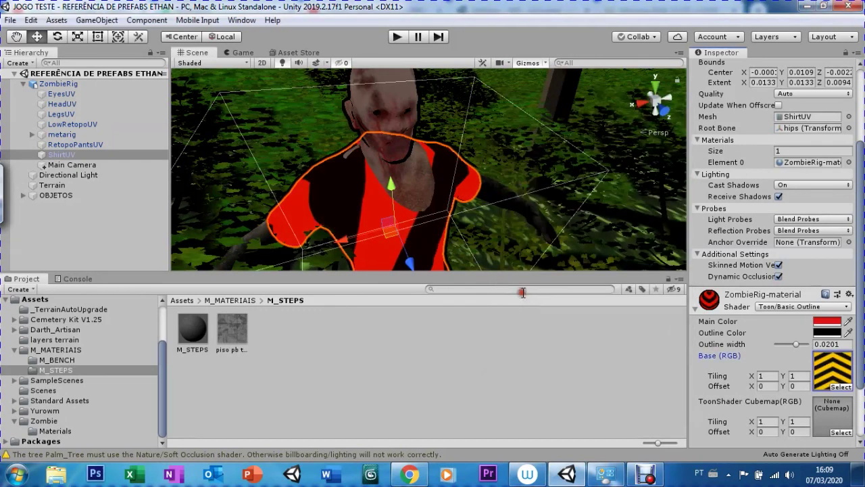
- Lighten the shirt's Main Color to a pale grey tone
{"action": "left_click", "coordinate": [826, 322]}
{"action": "left_click", "coordinate": [572, 153]}
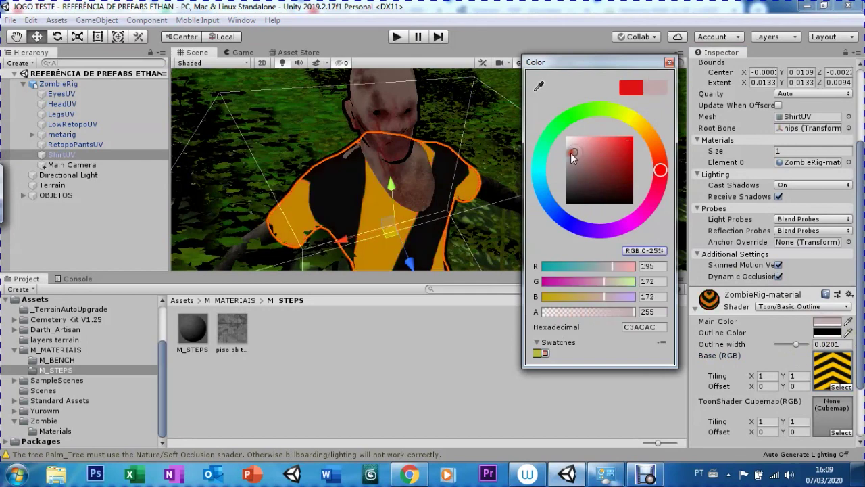
{"action": "left_click_drag", "start_coordinate": [573, 143], "coordinate": [555, 149]}
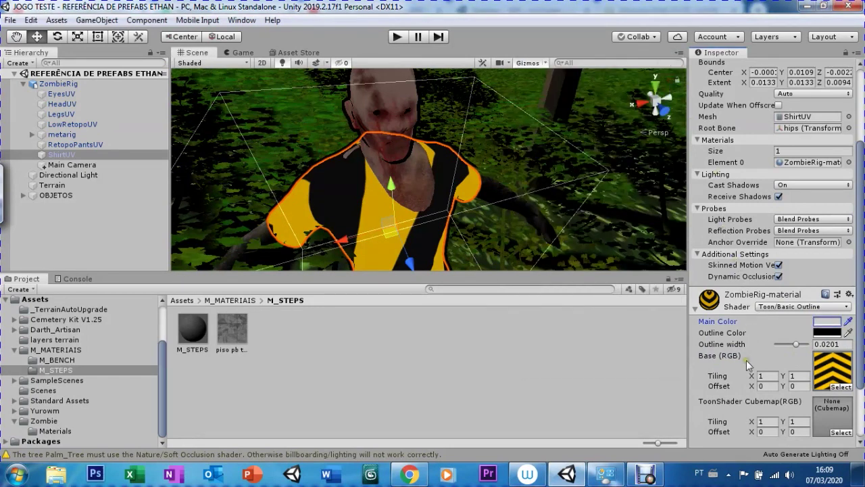
{"action": "left_click", "coordinate": [763, 376]}
- Set the shirt's Base (RGB) tiling to X 2 and Y 3
{"action": "type", "text": "2"}
{"action": "key", "text": "Tab"}
{"action": "type", "text": "3"}
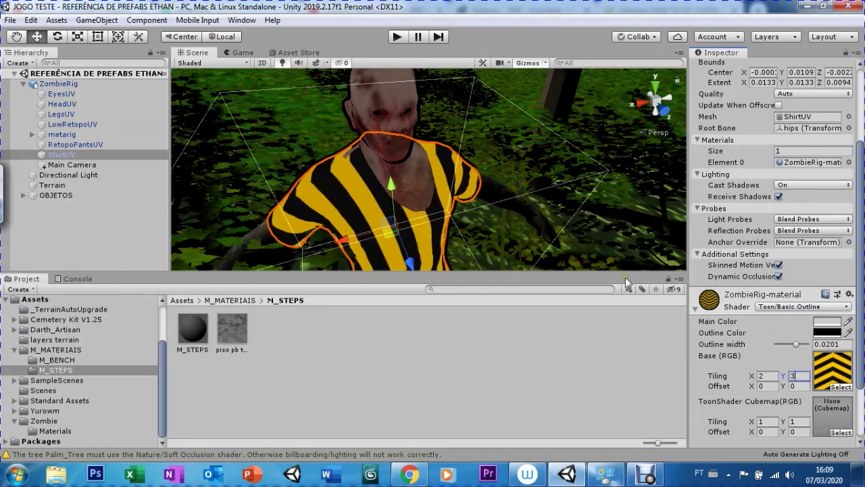
{"action": "left_click_drag", "start_coordinate": [861, 334], "coordinate": [861, 352]}
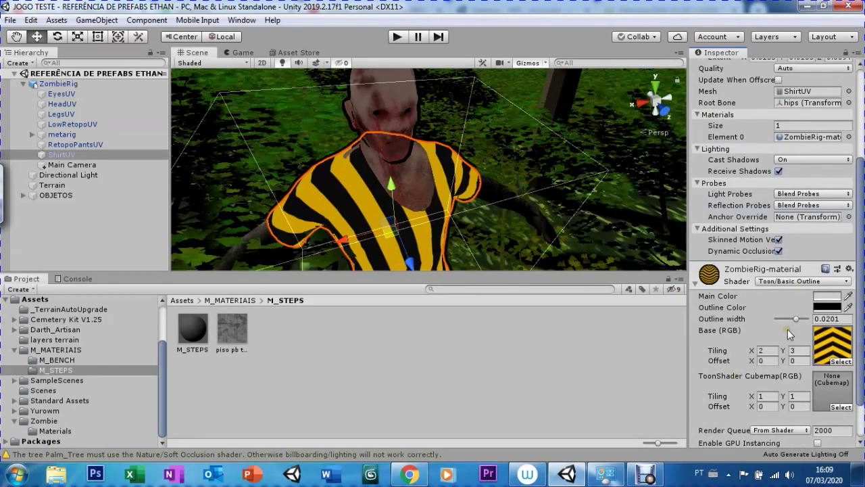
{"action": "left_click_drag", "start_coordinate": [862, 367], "coordinate": [861, 409]}
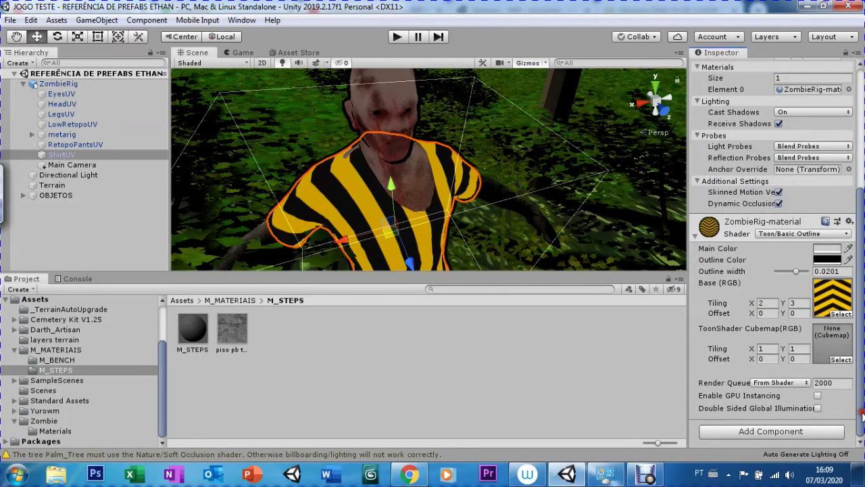
{"action": "left_click", "coordinate": [496, 192]}
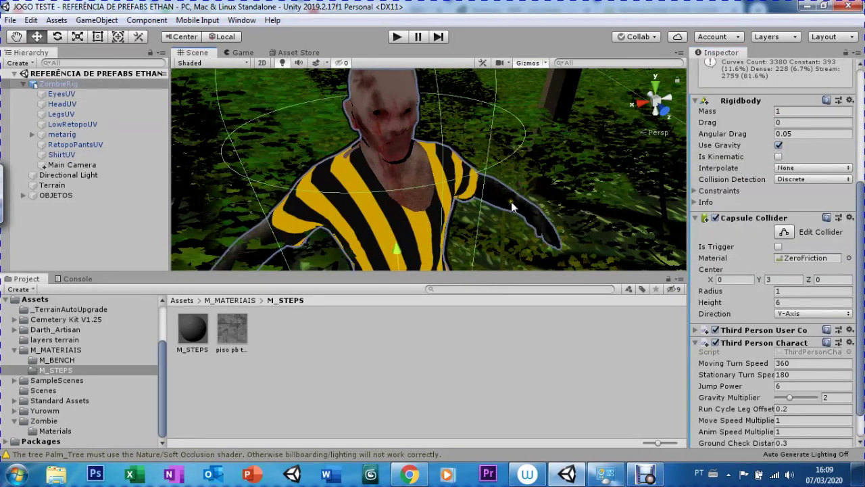
- Select LowRetopoUV and apply the Toon/Basic Outline shader to its material
{"action": "left_click_drag", "start_coordinate": [862, 365], "coordinate": [857, 416]}
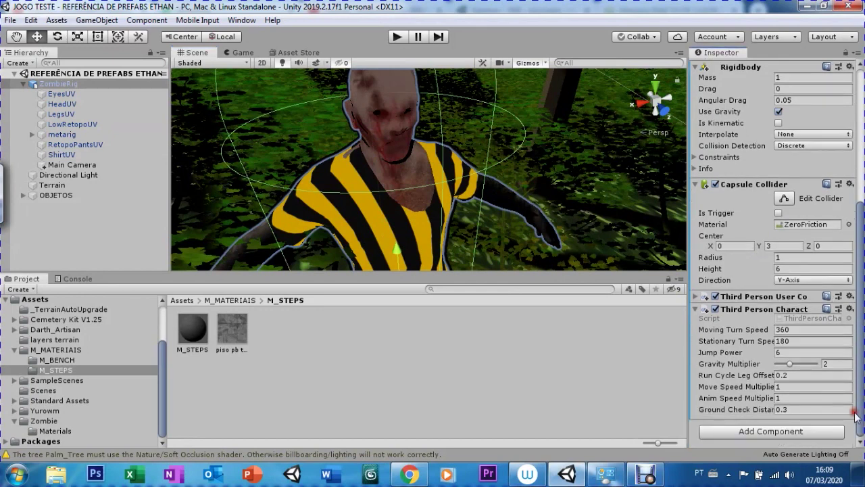
{"action": "left_click", "coordinate": [491, 202]}
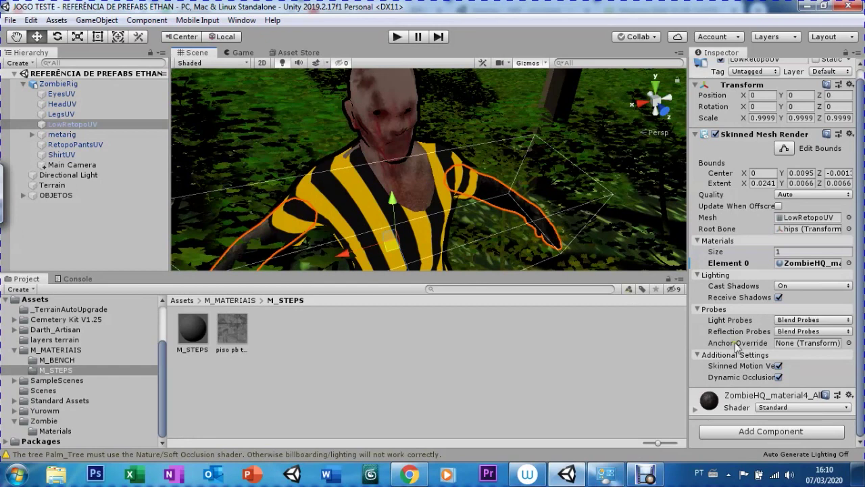
{"action": "left_click", "coordinate": [771, 407]}
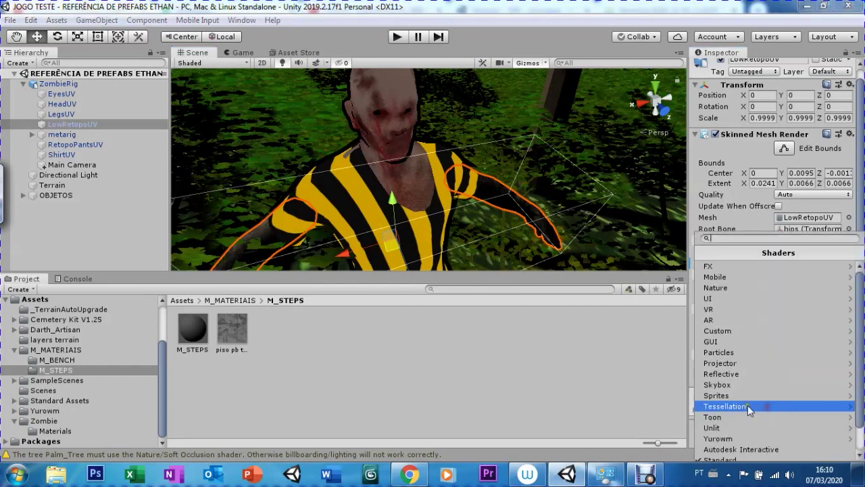
{"action": "left_click", "coordinate": [725, 418]}
{"action": "left_click", "coordinate": [723, 279]}
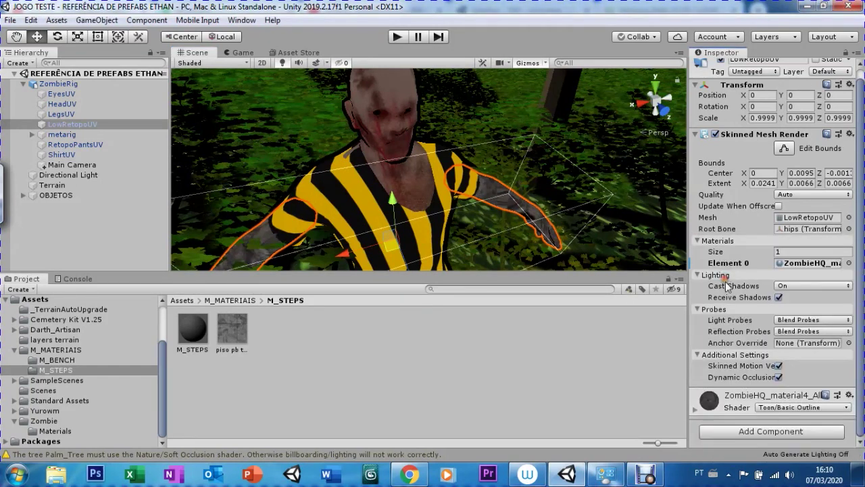
{"action": "left_click", "coordinate": [696, 409]}
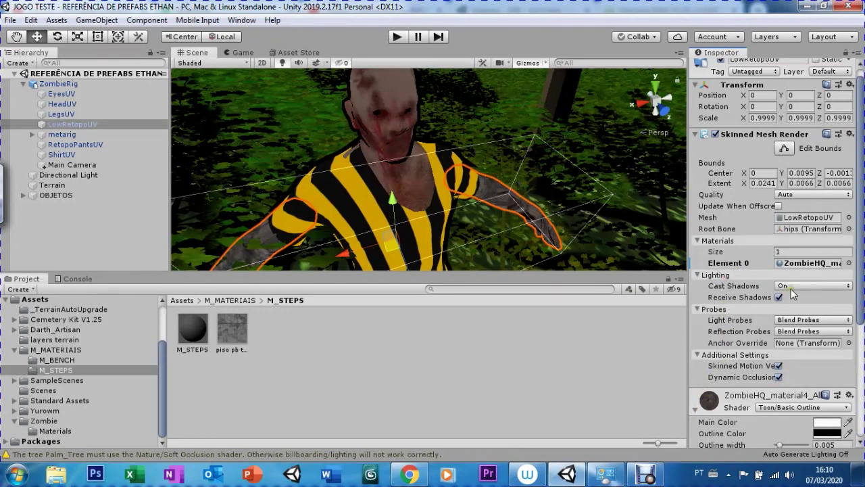
- Set the arm texture tiling to 4 by 5, then change it to 0.1 by 1
{"action": "scroll", "coordinate": [855, 311], "scroll_direction": "down", "scroll_amount": 5}
{"action": "scroll", "coordinate": [854, 383], "scroll_direction": "down", "scroll_amount": 2}
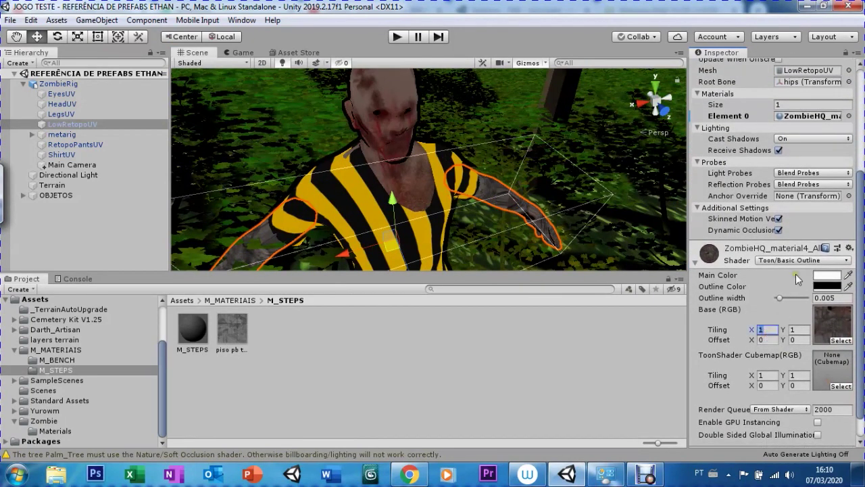
{"action": "type", "text": "4"}
{"action": "key", "text": "Tab"}
{"action": "type", "text": "5"}
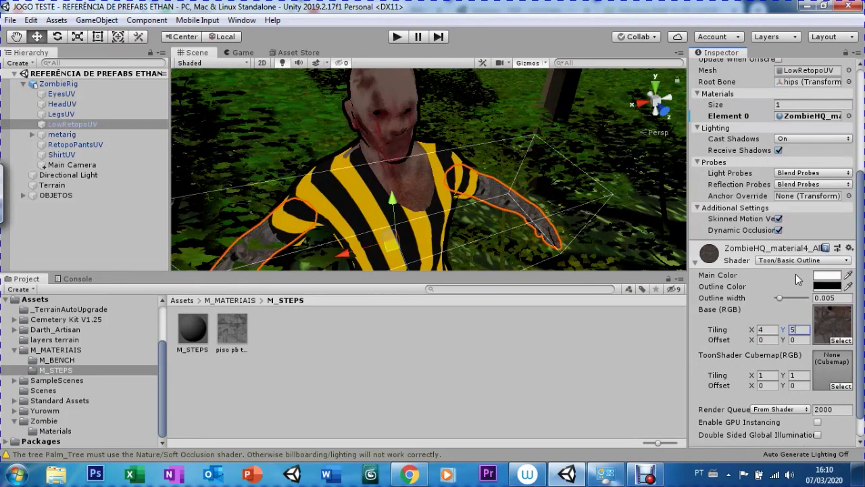
{"action": "key", "text": "shift+Tab"}
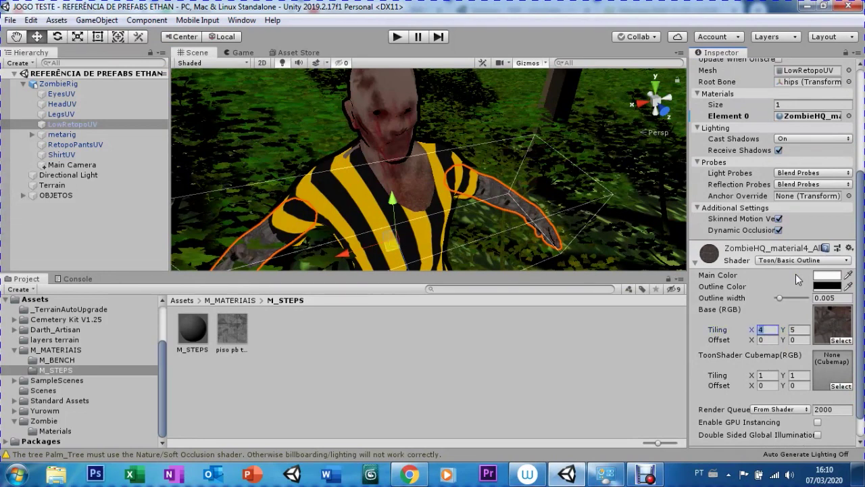
{"action": "type", "text": ",10.1"}
{"action": "key", "text": "Tab"}
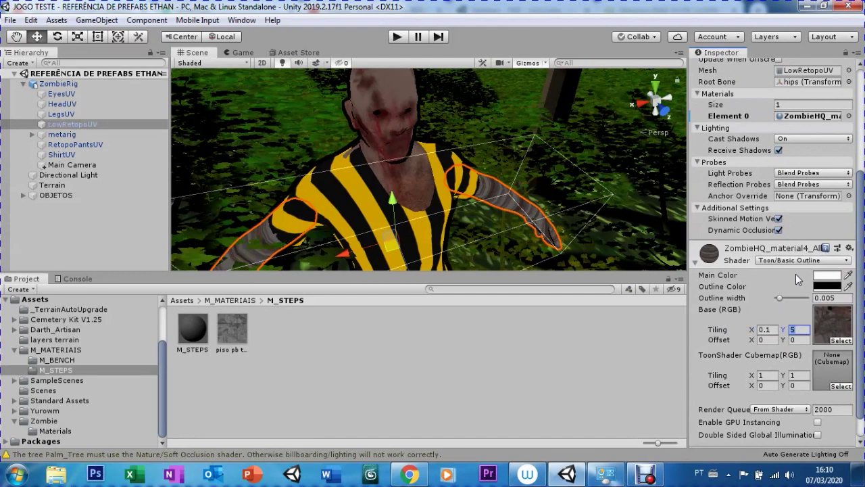
{"action": "type", "text": "1"}
{"action": "key", "text": "Tab"}
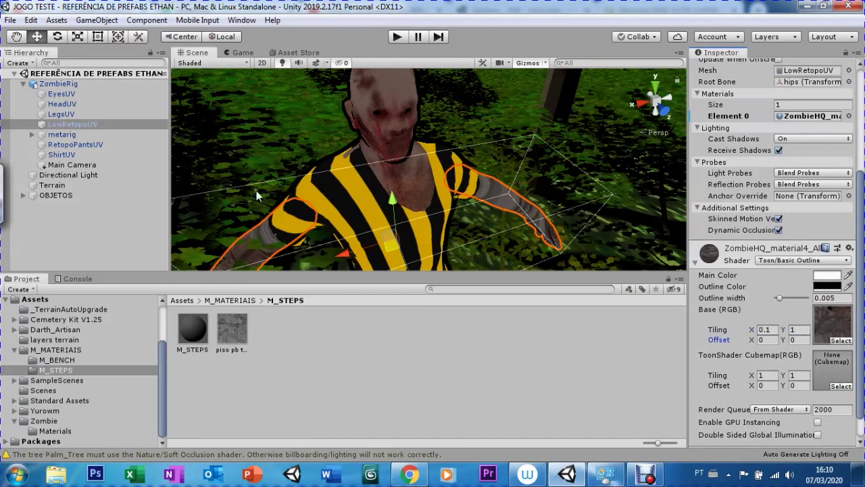
{"action": "left_click", "coordinate": [21, 40]}
- Try a render queue of 100 on the arm material, then restore it to 2000
{"action": "scroll", "coordinate": [325, 175], "scroll_direction": "up", "scroll_amount": 5}
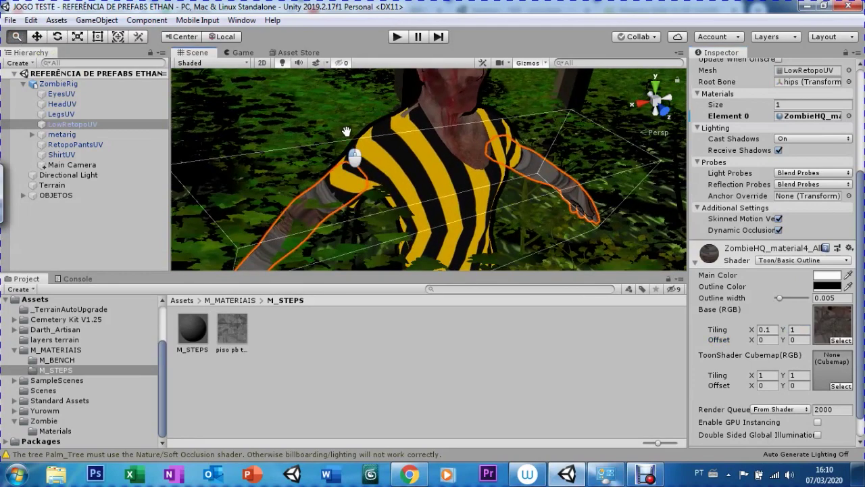
{"action": "left_click_drag", "start_coordinate": [345, 175], "coordinate": [314, 188]}
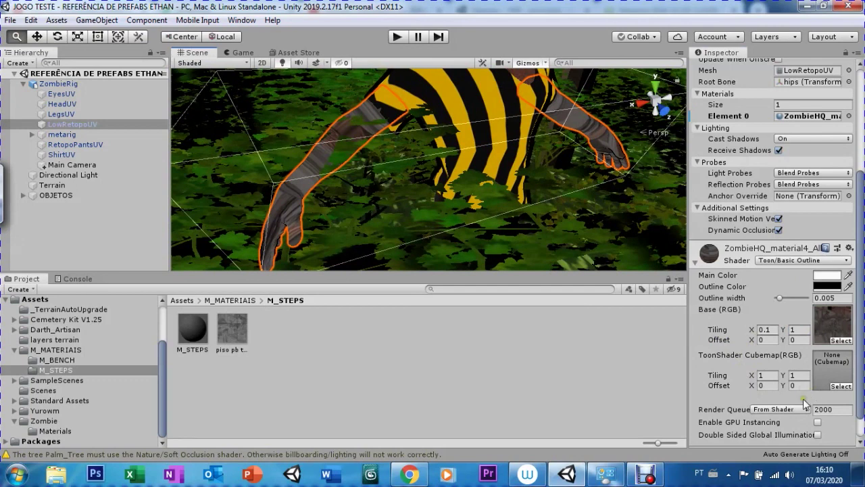
{"action": "scroll", "coordinate": [857, 395], "scroll_direction": "down", "scroll_amount": 1}
{"action": "left_click", "coordinate": [838, 402]}
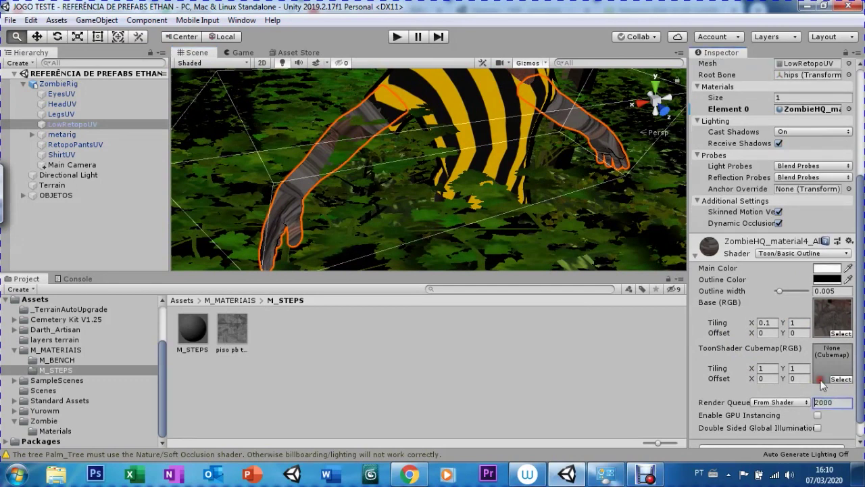
{"action": "double_click", "coordinate": [828, 402]}
{"action": "type", "text": "100"}
{"action": "key", "text": "Return"}
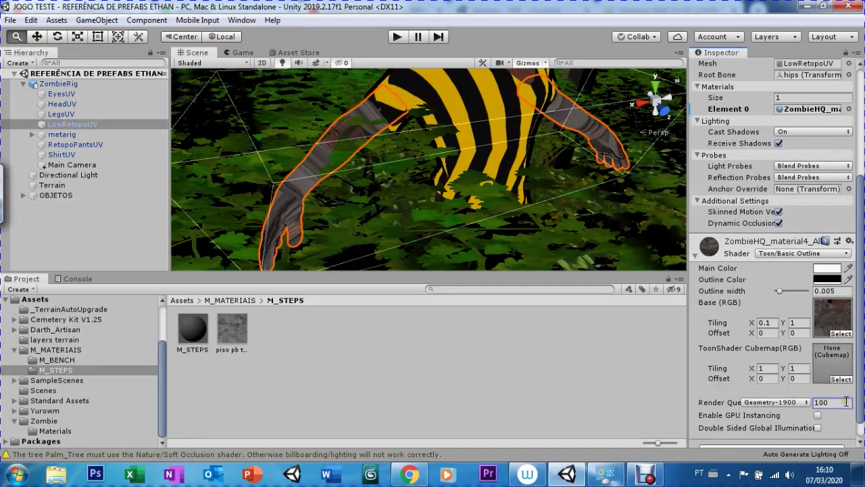
{"action": "left_click_drag", "start_coordinate": [801, 406], "coordinate": [832, 404]}
{"action": "key", "text": "Return"}
- Set the base texture tiling to 4 on both X and Y
{"action": "left_click", "coordinate": [765, 324]}
{"action": "type", "text": "4"}
{"action": "key", "text": "Tab"}
{"action": "type", "text": "4"}
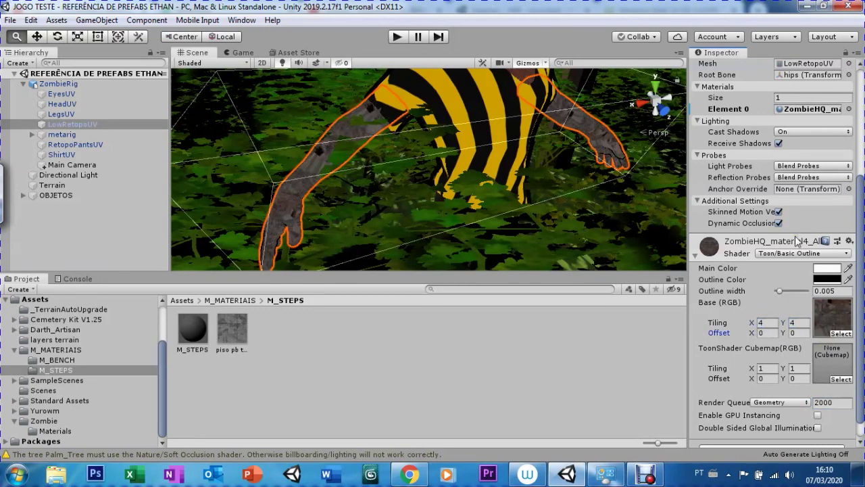
{"action": "mouse_move", "coordinate": [457, 119]}
{"action": "left_mouse_down"}
{"action": "mouse_move", "coordinate": [431, 232]}
{"action": "mouse_move", "coordinate": [436, 166]}
{"action": "mouse_move", "coordinate": [473, 177]}
{"action": "left_mouse_up"}
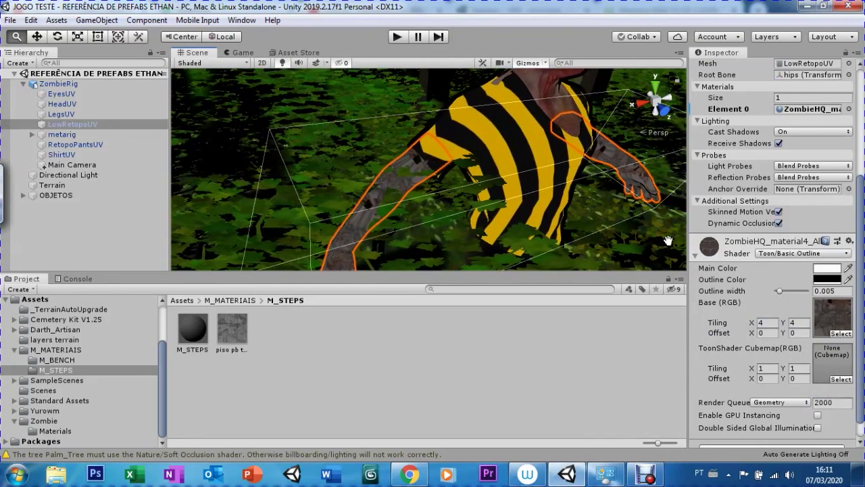
- Set the outline width to 0.0201 and the base texture offset to 3 on X and Y
{"action": "left_click_drag", "start_coordinate": [778, 292], "coordinate": [796, 292]}
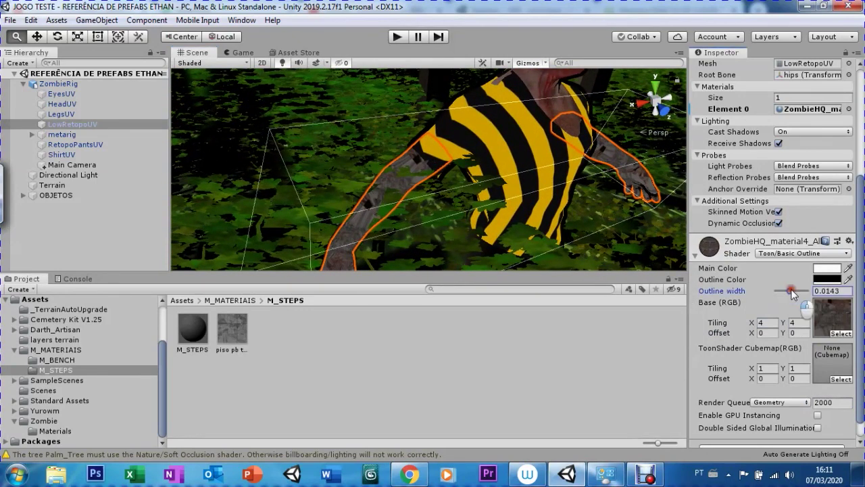
{"action": "left_click", "coordinate": [760, 332]}
{"action": "type", "text": "3"}
{"action": "key", "text": "Tab"}
{"action": "type", "text": "3"}
{"action": "key", "text": "Tab"}
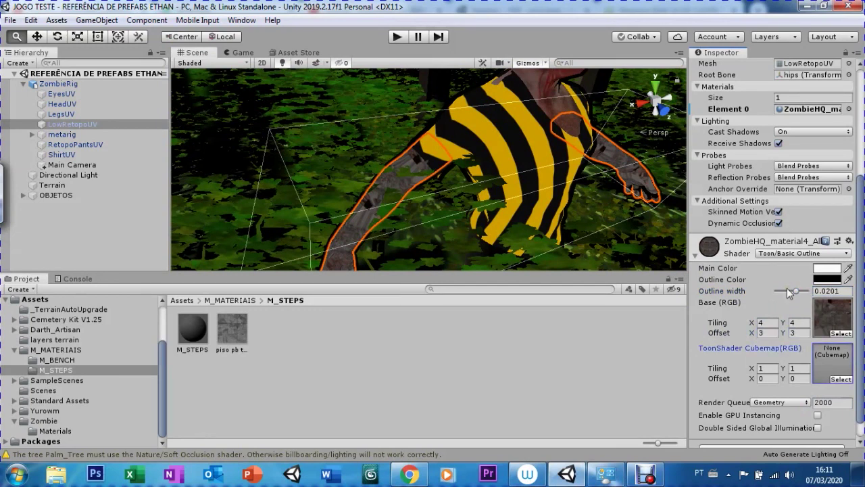
- Orbit and zoom the Scene view to inspect the zombie's outlined arms from the front
{"action": "left_click_drag", "start_coordinate": [447, 269], "coordinate": [454, 152]}
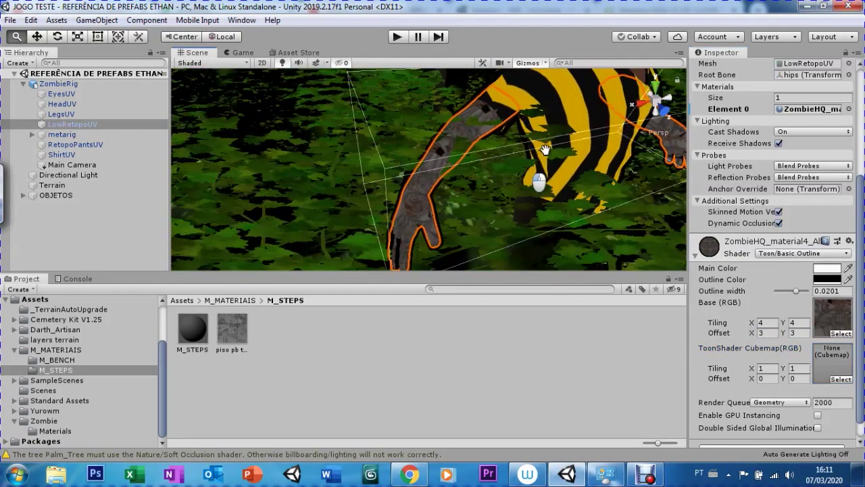
{"action": "scroll", "coordinate": [452, 142], "scroll_direction": "down", "scroll_amount": 2}
{"action": "scroll", "coordinate": [450, 141], "scroll_direction": "down", "scroll_amount": 2}
{"action": "scroll", "coordinate": [450, 141], "scroll_direction": "down", "scroll_amount": 2}
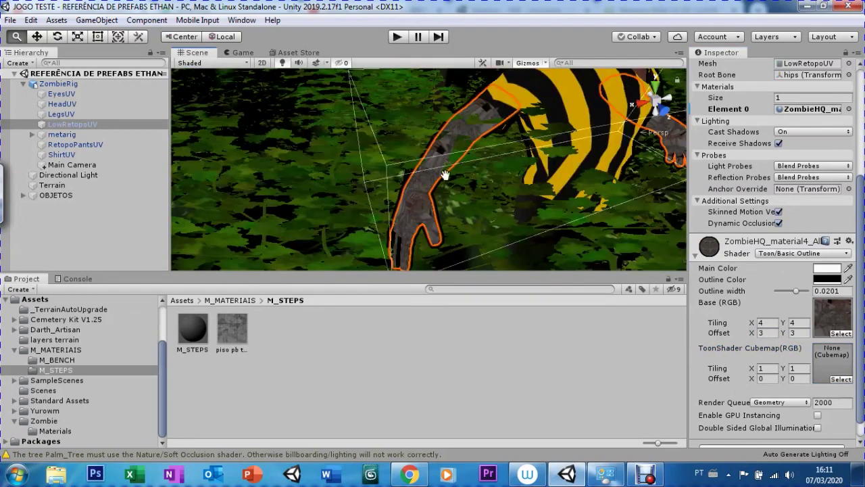
{"action": "scroll", "coordinate": [446, 173], "scroll_direction": "up", "scroll_amount": 3}
{"action": "scroll", "coordinate": [449, 169], "scroll_direction": "down", "scroll_amount": 3}
{"action": "scroll", "coordinate": [458, 170], "scroll_direction": "up", "scroll_amount": 1}
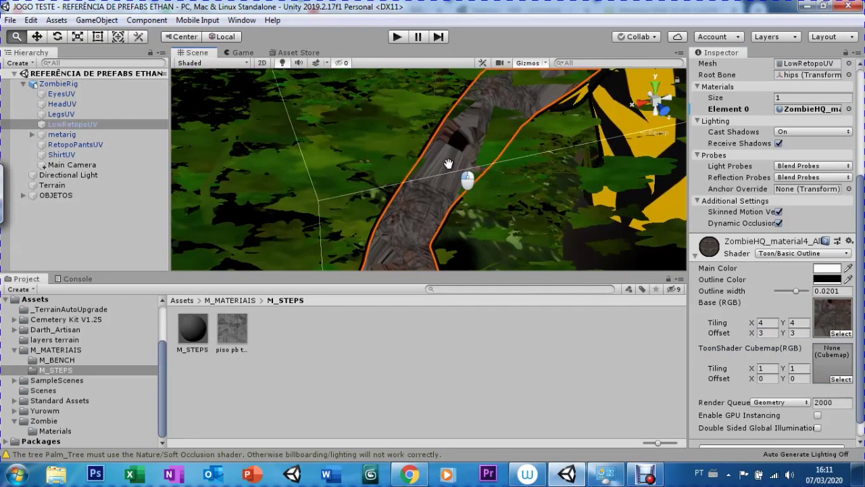
{"action": "scroll", "coordinate": [440, 211], "scroll_direction": "up", "scroll_amount": 1}
{"action": "scroll", "coordinate": [436, 211], "scroll_direction": "up", "scroll_amount": 1}
{"action": "scroll", "coordinate": [426, 210], "scroll_direction": "up", "scroll_amount": 1}
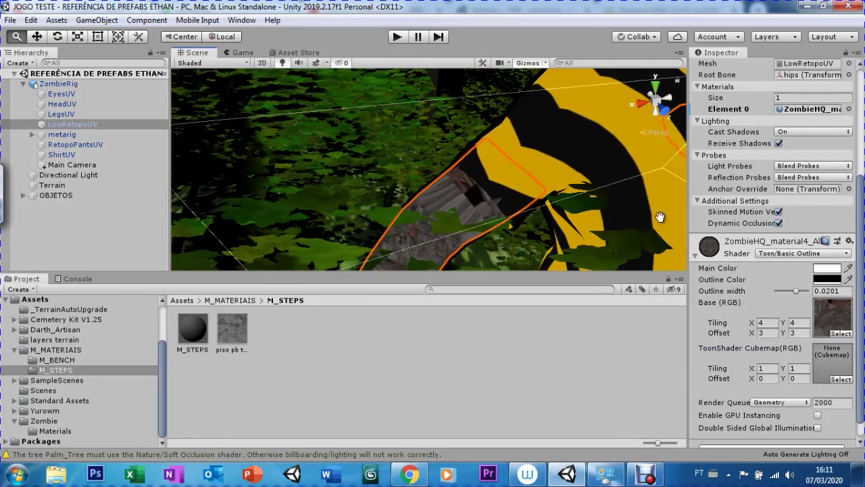
{"action": "mouse_move", "coordinate": [448, 234]}
{"action": "right_mouse_down"}
{"action": "mouse_move", "coordinate": [478, 199]}
{"action": "mouse_move", "coordinate": [415, 205]}
{"action": "right_mouse_up"}
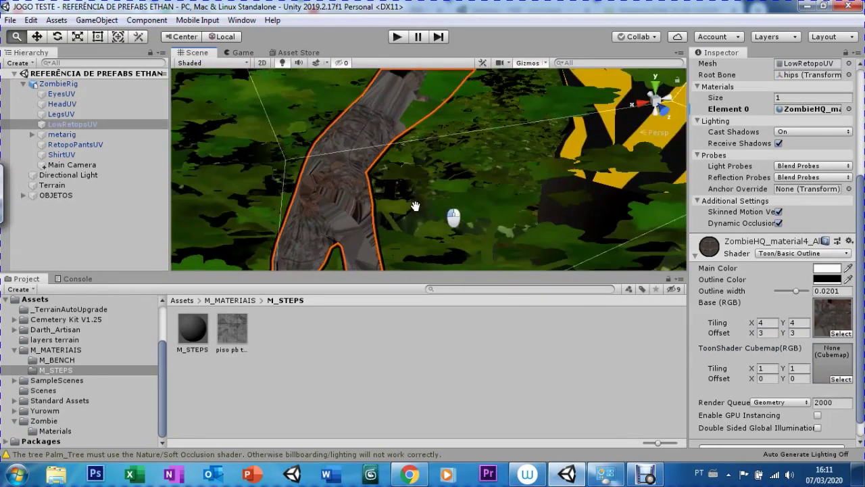
{"action": "right_click_drag", "start_coordinate": [415, 206], "coordinate": [481, 143]}
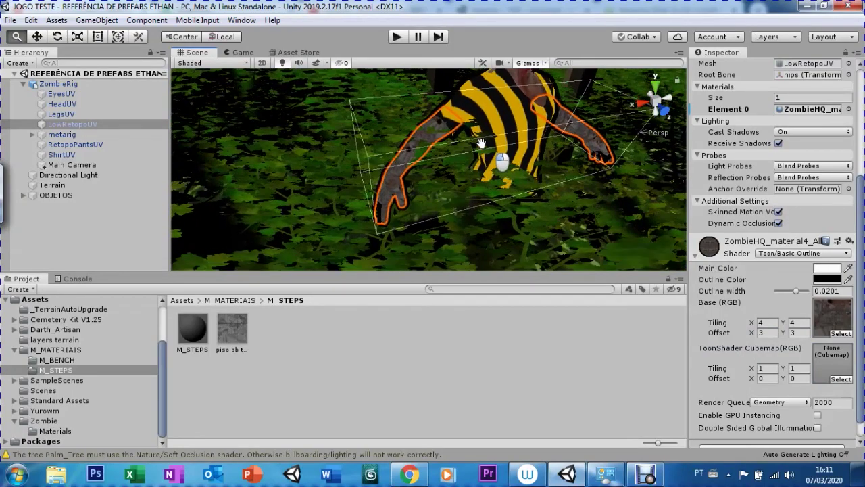
{"action": "right_click_drag", "start_coordinate": [480, 143], "coordinate": [440, 192]}
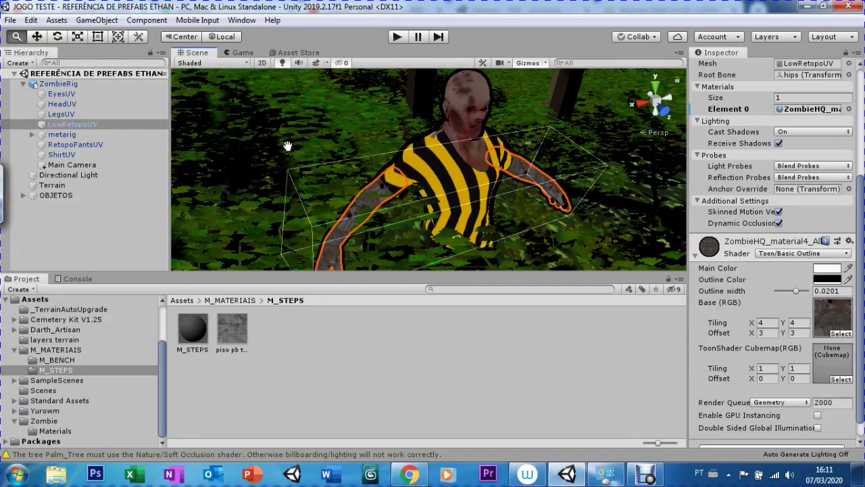
- Select RetopoPantsUV and give its ZombieRig-material.004 the Toon/Basic Outline shader
{"action": "left_click", "coordinate": [47, 135]}
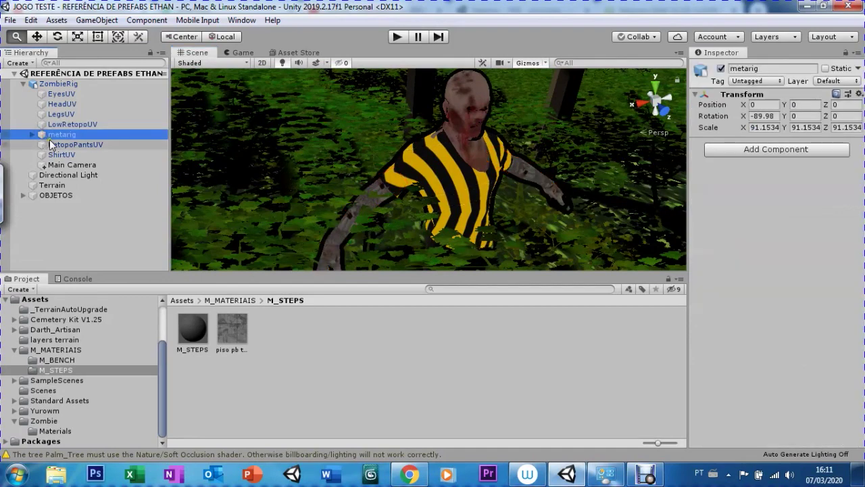
{"action": "double_click", "coordinate": [48, 135]}
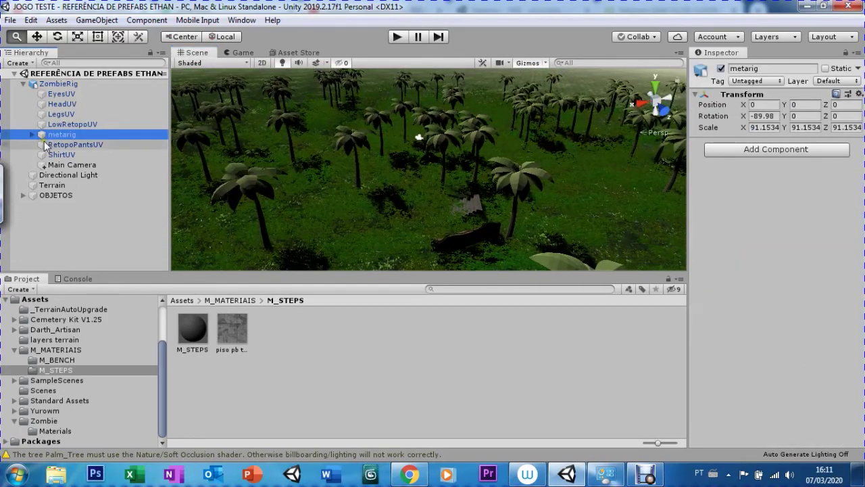
{"action": "double_click", "coordinate": [46, 145]}
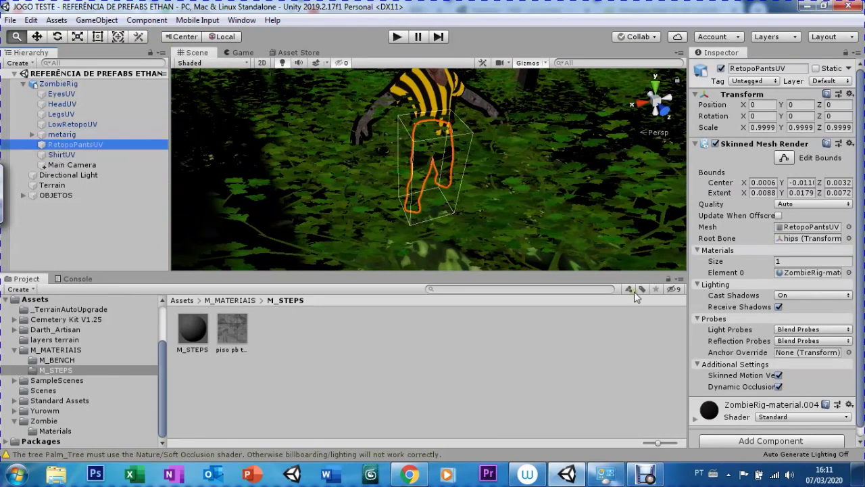
{"action": "left_click", "coordinate": [774, 417]}
{"action": "left_click", "coordinate": [755, 404]}
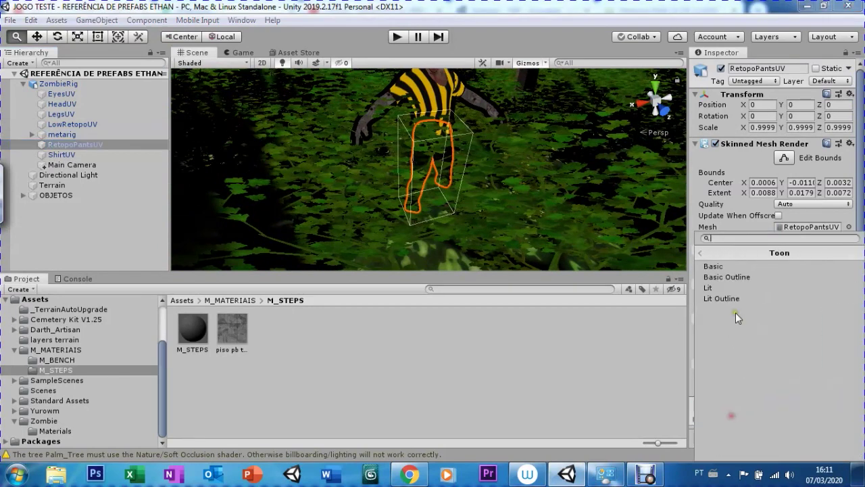
{"action": "left_click", "coordinate": [730, 279]}
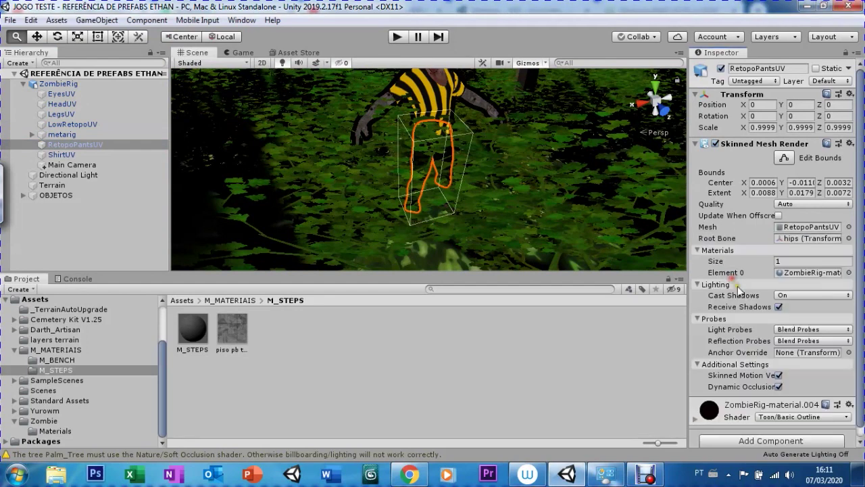
{"action": "left_click", "coordinate": [699, 413]}
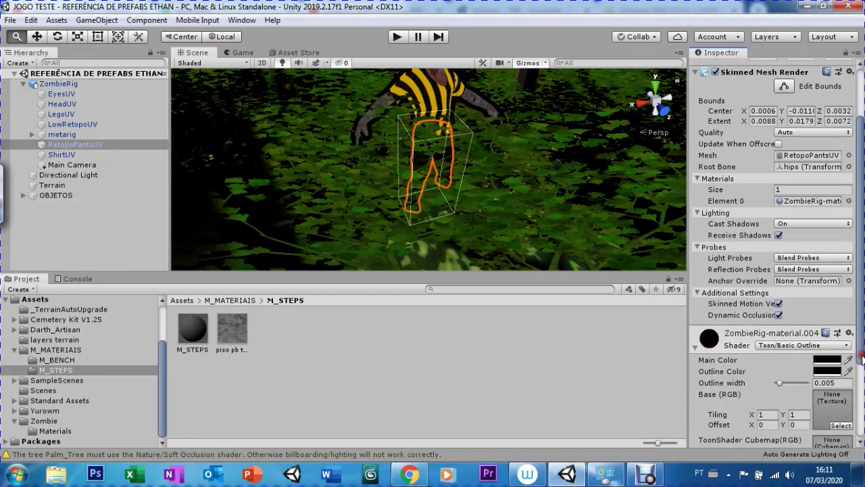
{"action": "scroll", "coordinate": [838, 324], "scroll_direction": "down", "scroll_amount": 10}
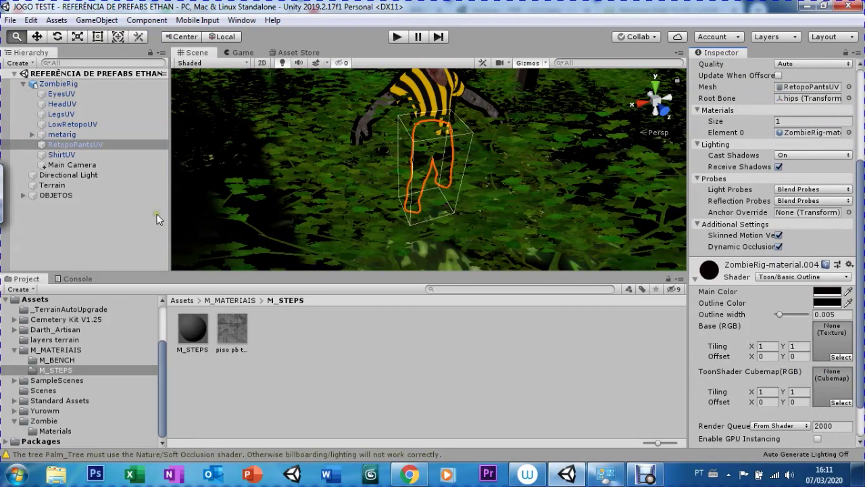
{"action": "left_click", "coordinate": [49, 155]}
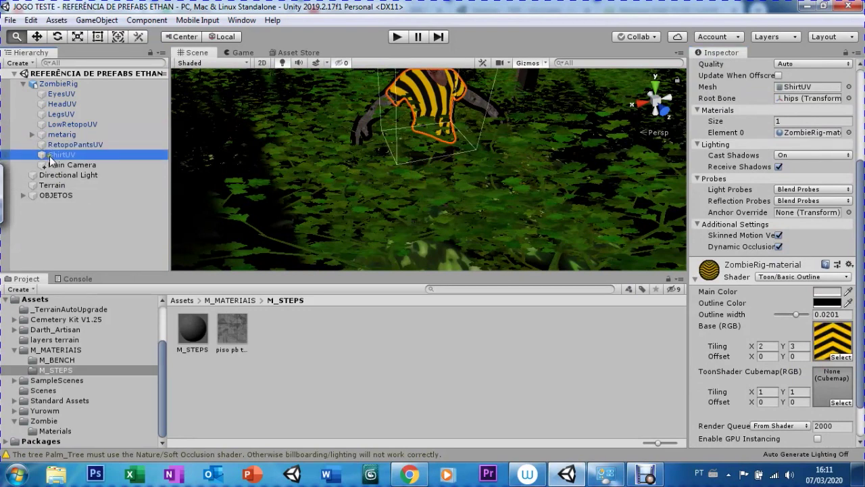
{"action": "left_click", "coordinate": [43, 135]}
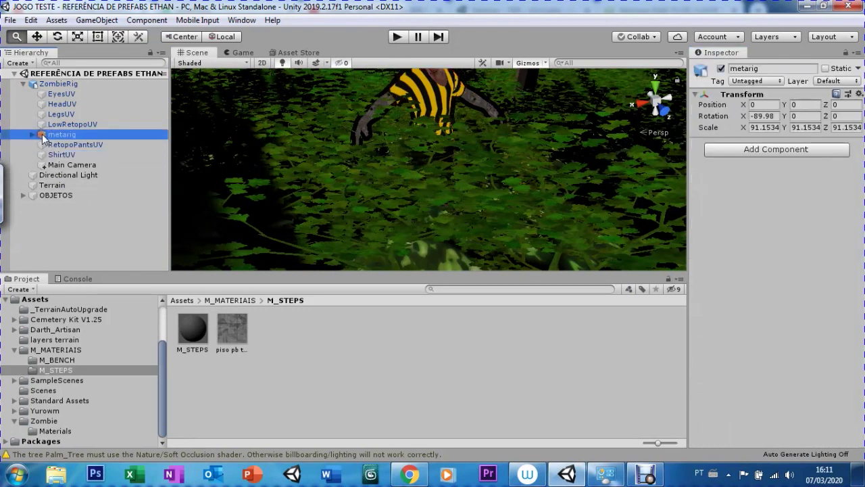
- Frame the metarig and zoom the Scene view in on the zombie
{"action": "double_click", "coordinate": [42, 136]}
{"action": "left_click", "coordinate": [30, 136]}
{"action": "double_click", "coordinate": [28, 140]}
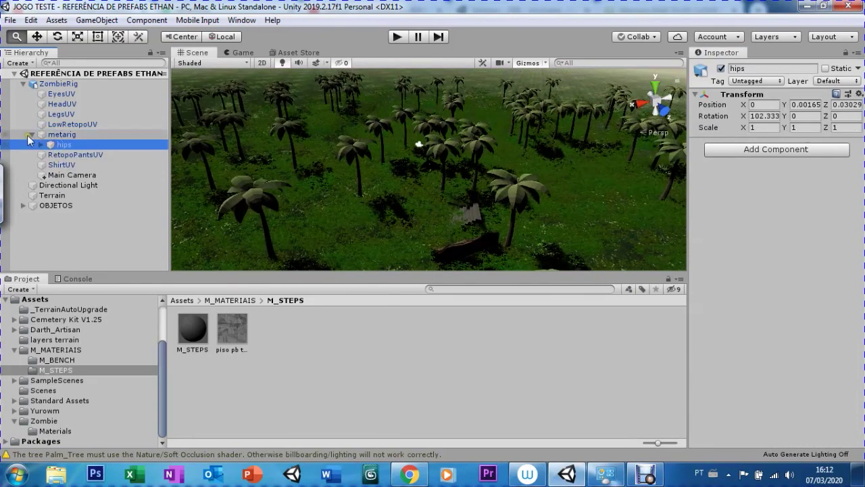
{"action": "left_click", "coordinate": [33, 135]}
{"action": "left_click", "coordinate": [31, 136]}
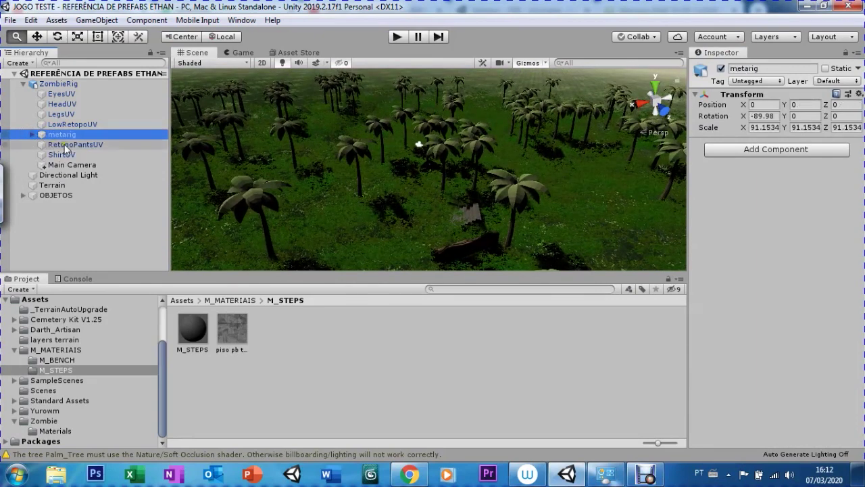
{"action": "scroll", "coordinate": [399, 148], "scroll_direction": "up", "scroll_amount": 3}
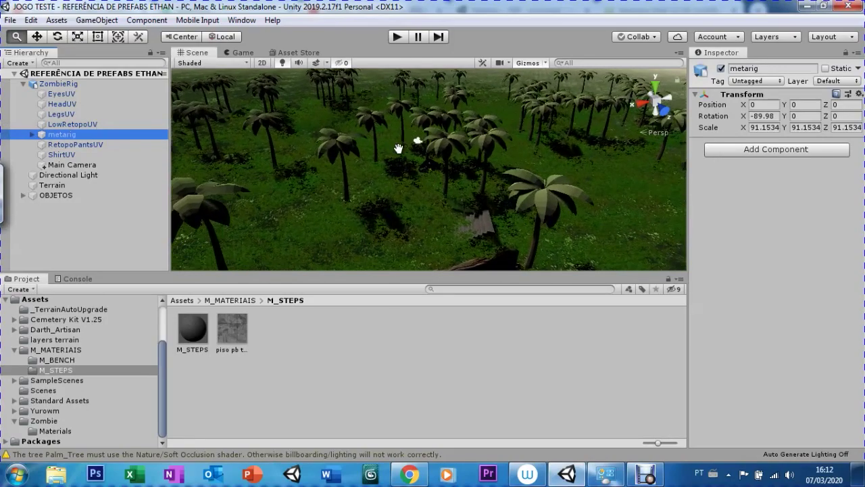
{"action": "scroll", "coordinate": [398, 148], "scroll_direction": "up", "scroll_amount": 3}
{"action": "scroll", "coordinate": [399, 148], "scroll_direction": "up", "scroll_amount": 3}
{"action": "scroll", "coordinate": [399, 148], "scroll_direction": "up", "scroll_amount": 3}
{"action": "scroll", "coordinate": [397, 146], "scroll_direction": "up", "scroll_amount": 3}
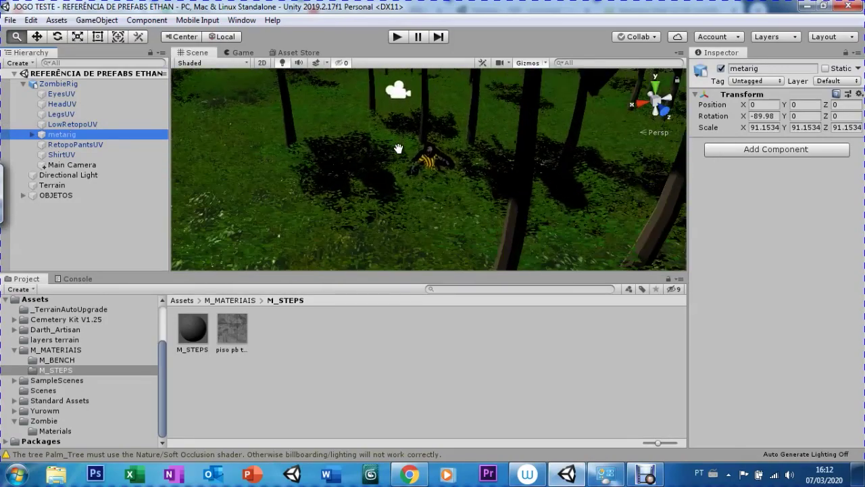
{"action": "scroll", "coordinate": [401, 147], "scroll_direction": "up", "scroll_amount": 3}
{"action": "scroll", "coordinate": [412, 145], "scroll_direction": "up", "scroll_amount": 3}
{"action": "scroll", "coordinate": [425, 144], "scroll_direction": "up", "scroll_amount": 2}
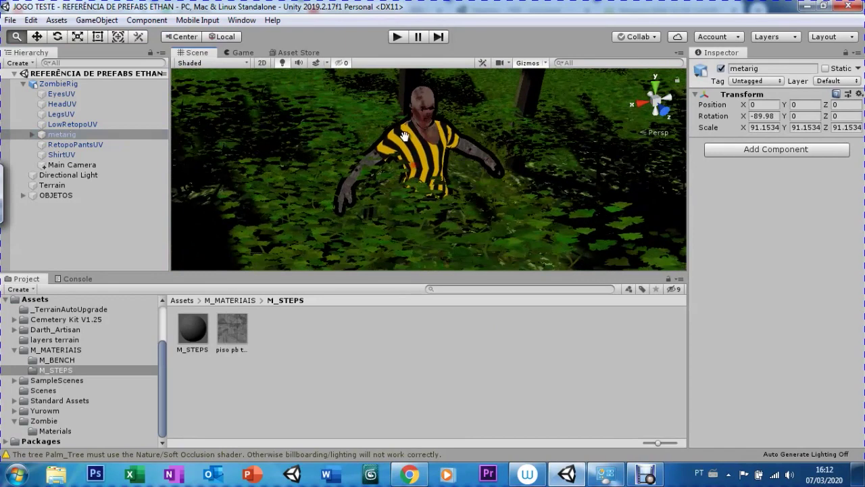
{"action": "scroll", "coordinate": [410, 150], "scroll_direction": "up", "scroll_amount": 3}
{"action": "scroll", "coordinate": [407, 146], "scroll_direction": "down", "scroll_amount": 5}
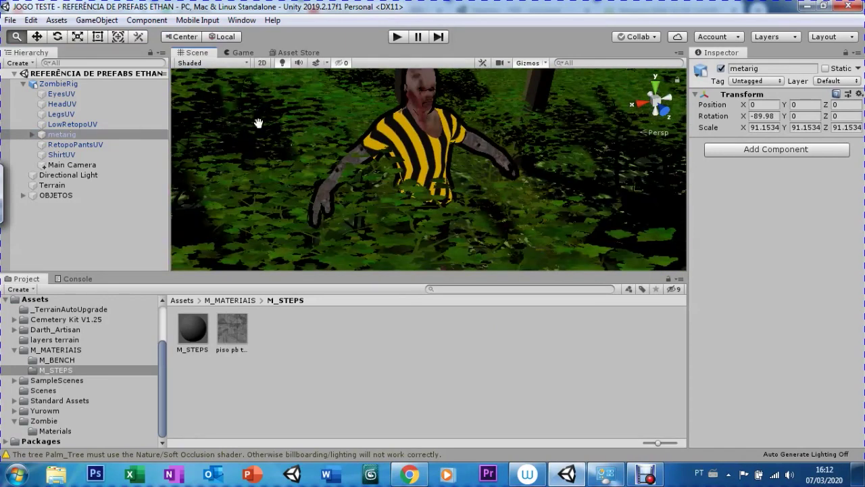
- Toggle scene visibility off and back on, then switch to the Game view and start Play mode
{"action": "left_click", "coordinate": [4, 74]}
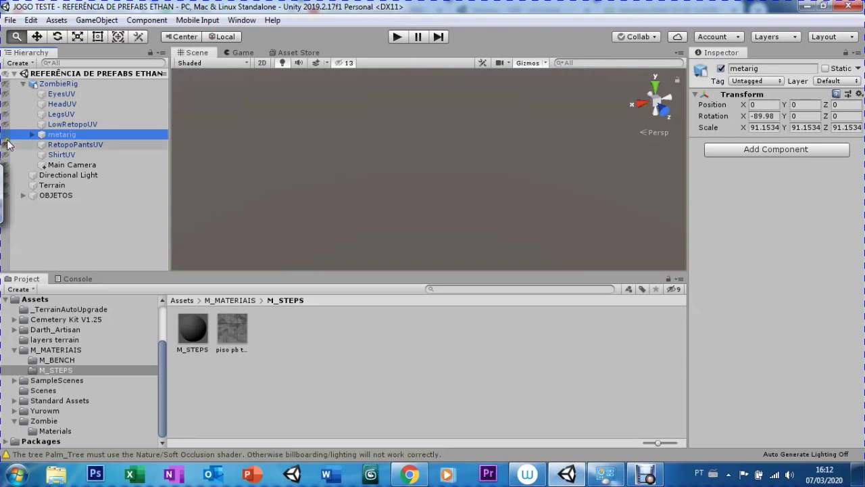
{"action": "left_click", "coordinate": [5, 73]}
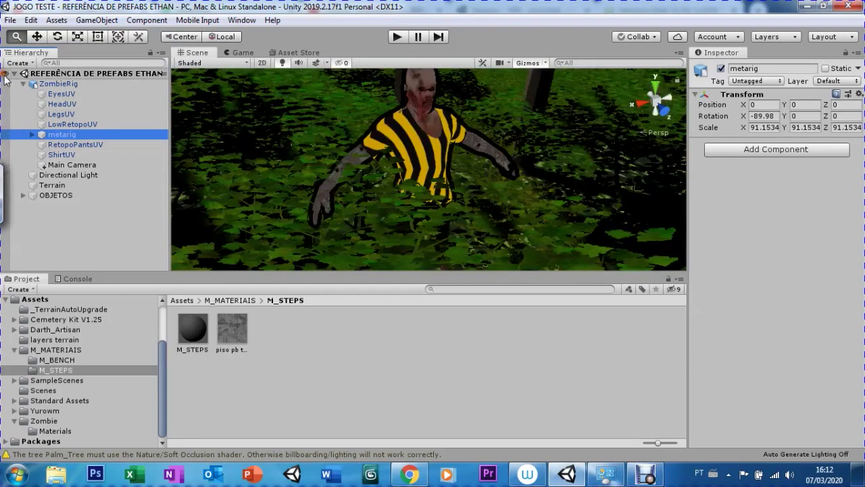
{"action": "scroll", "coordinate": [341, 162], "scroll_direction": "down", "scroll_amount": 5}
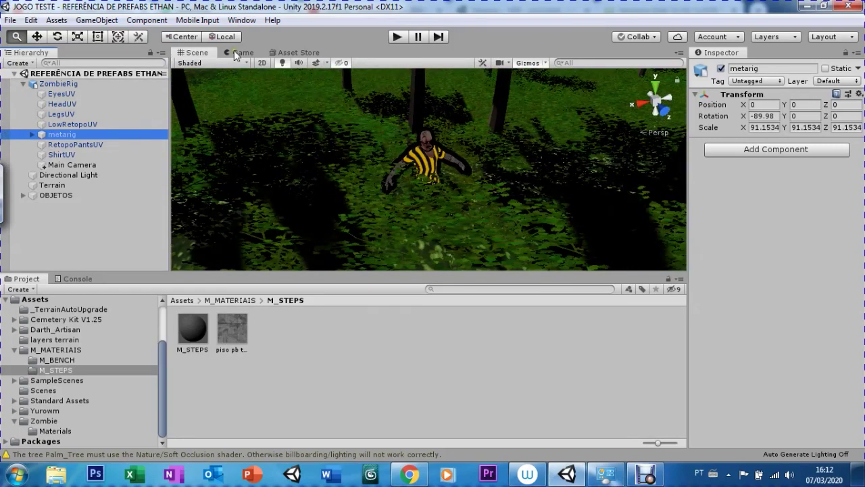
{"action": "left_click", "coordinate": [238, 52]}
{"action": "left_click", "coordinate": [396, 37]}
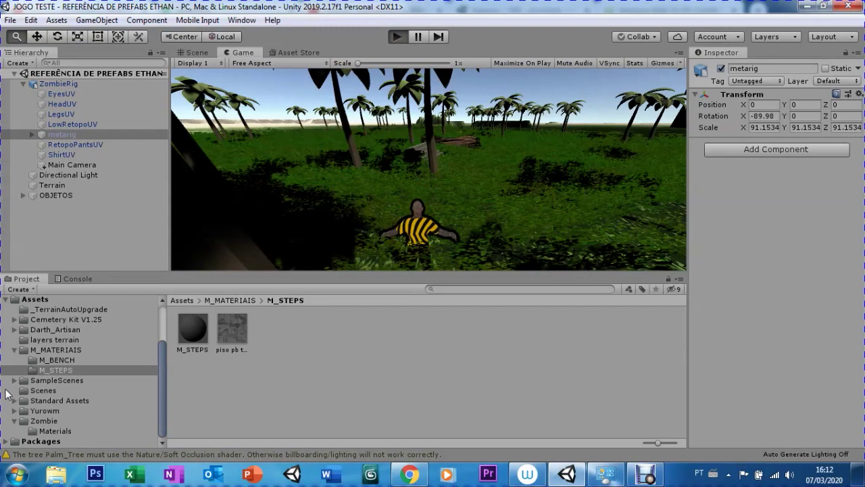
- Walk the character forward through the jungle, turning left and right past the ruins
{"action": "key", "text": "w"}
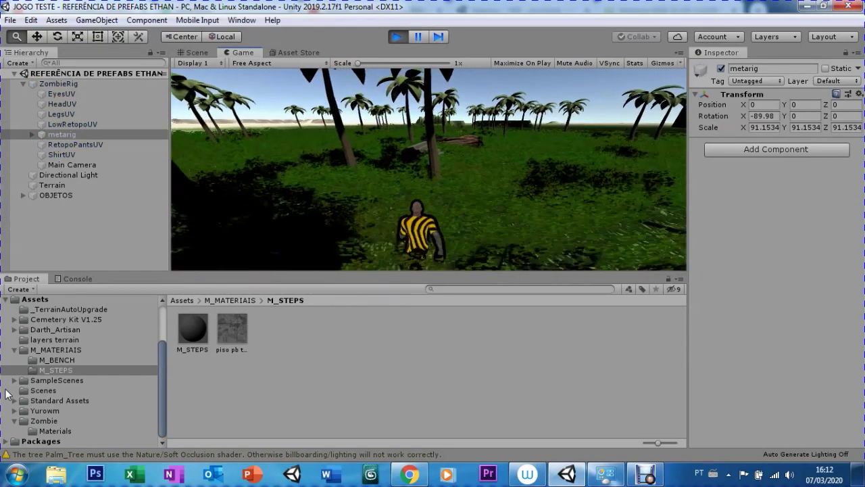
{"action": "key", "text": "w"}
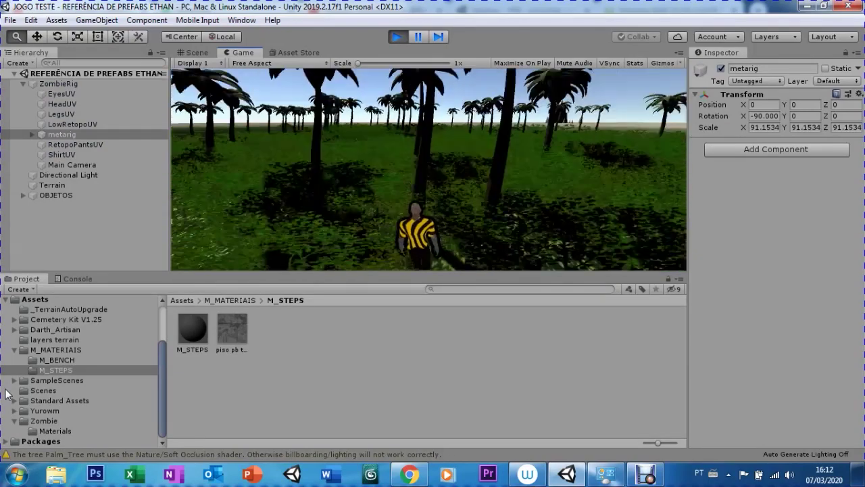
{"action": "key", "text": "w"}
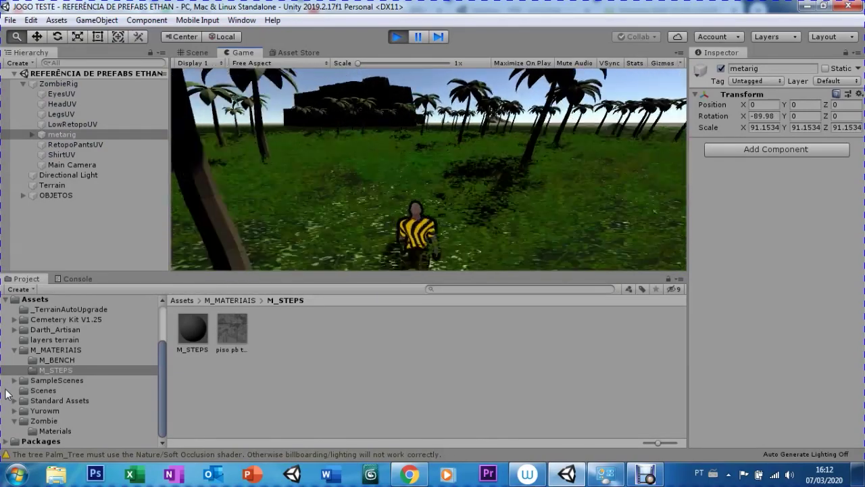
{"action": "key", "text": "a"}
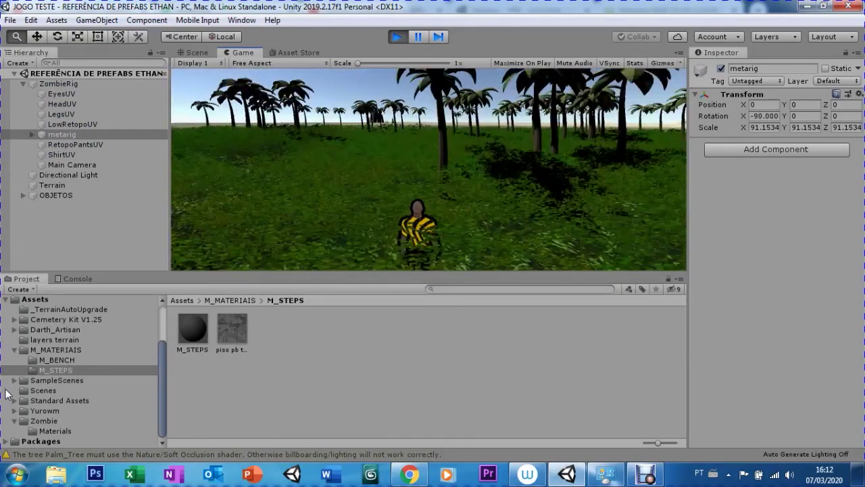
{"action": "key", "text": "a"}
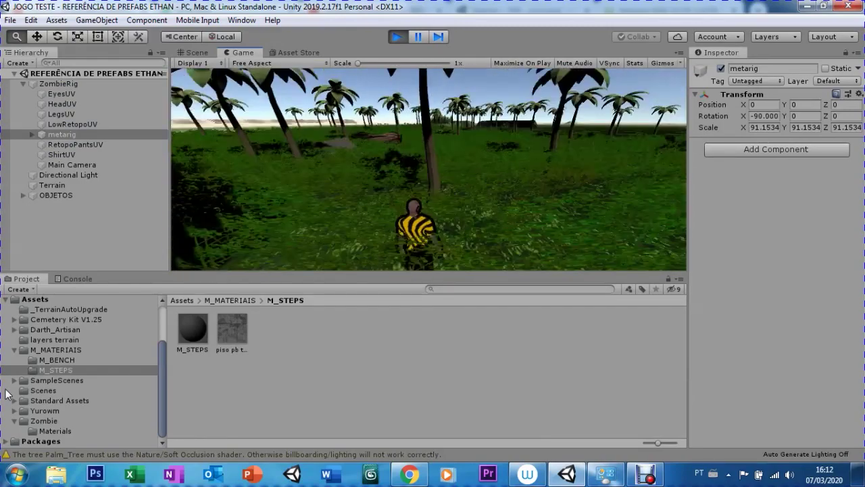
{"action": "key", "text": "a"}
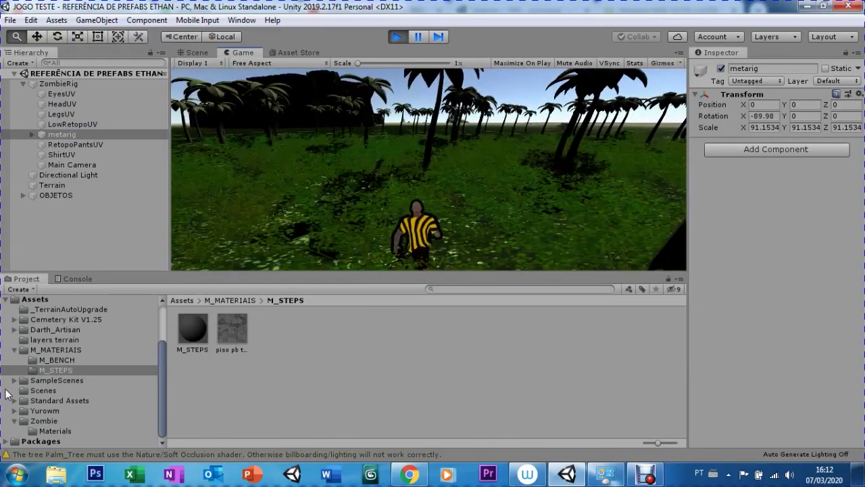
{"action": "key", "text": "d"}
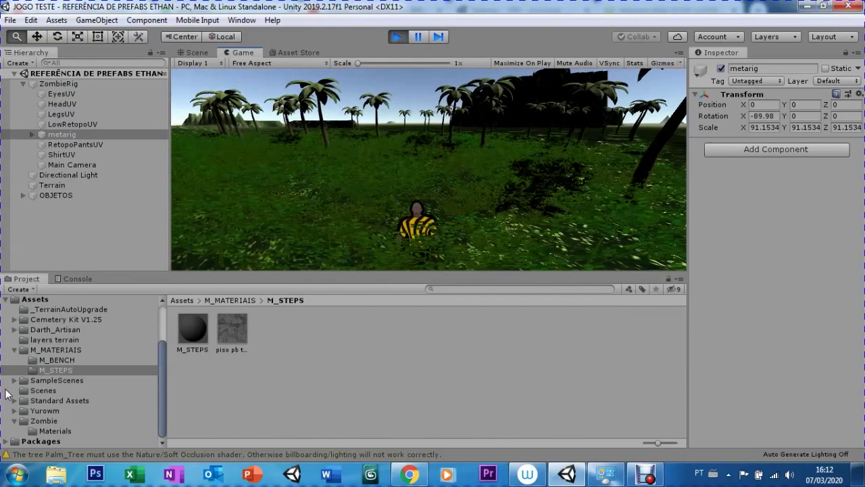
{"action": "key", "text": "d"}
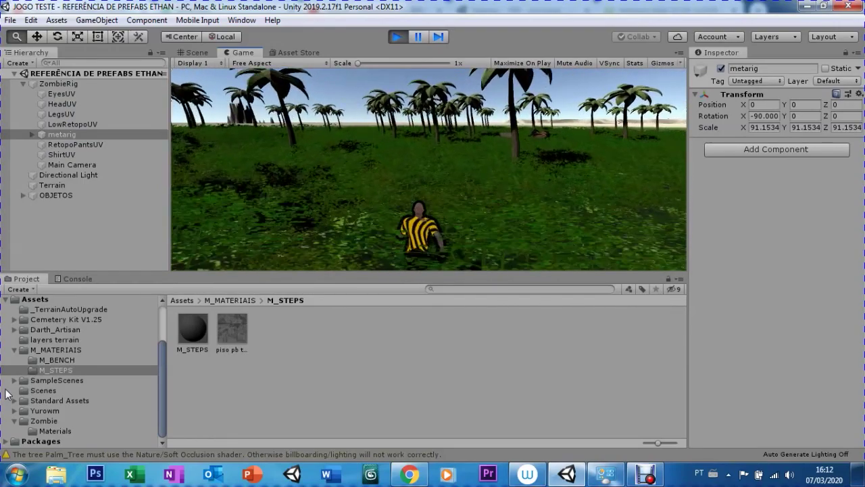
- Walk the character through the palm forest alongside the stone steps, then stop the playtest
{"action": "key", "text": "w"}
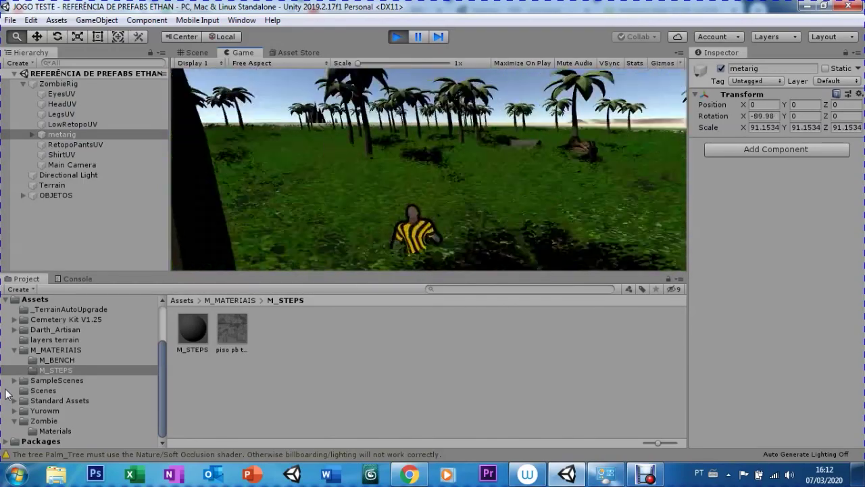
{"action": "key", "text": "a"}
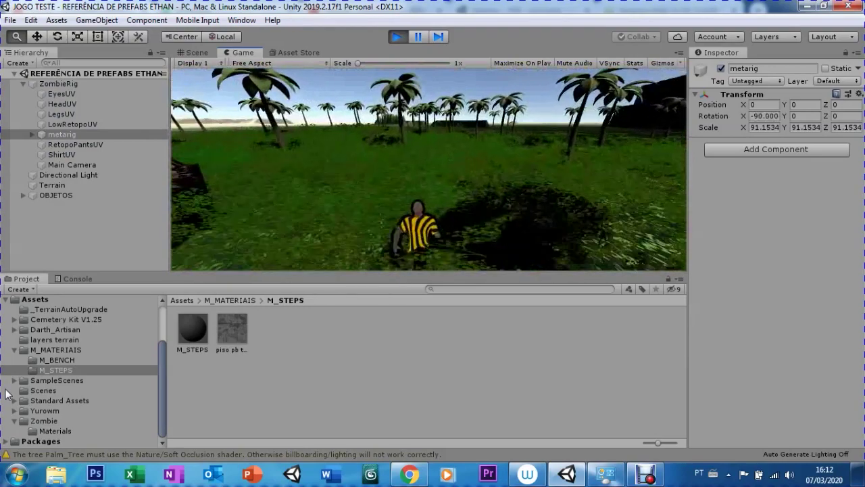
{"action": "key", "text": "d"}
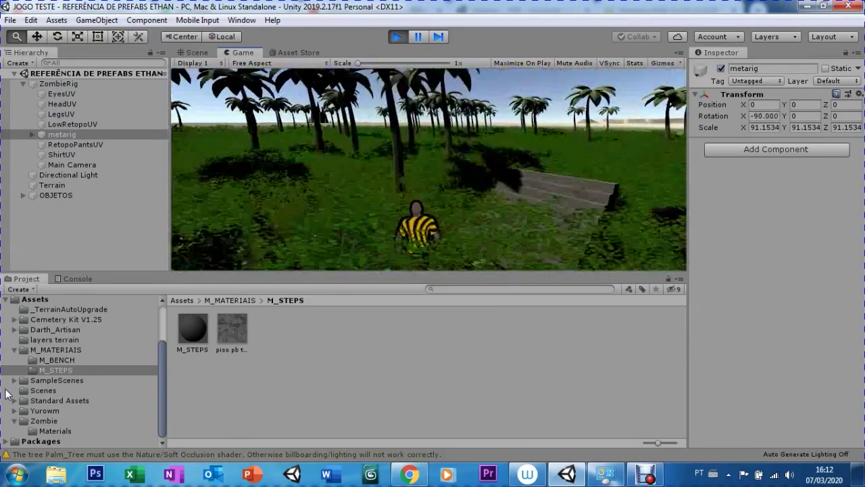
{"action": "key", "text": "a"}
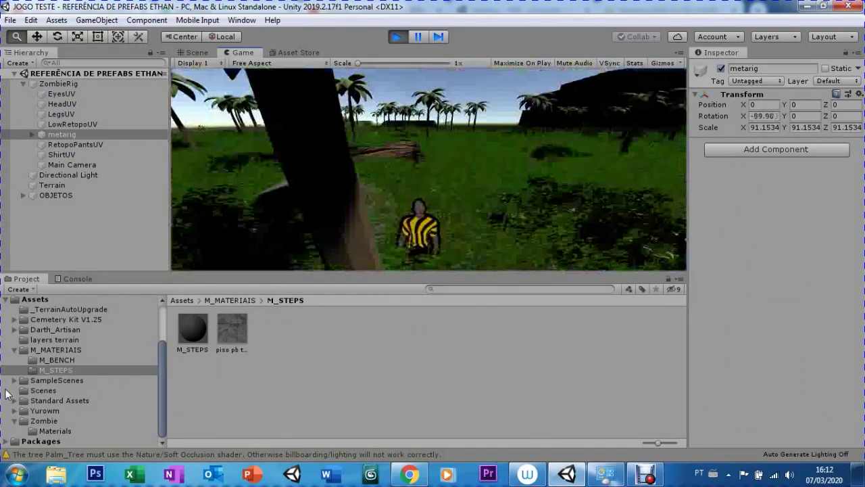
{"action": "key", "text": "a"}
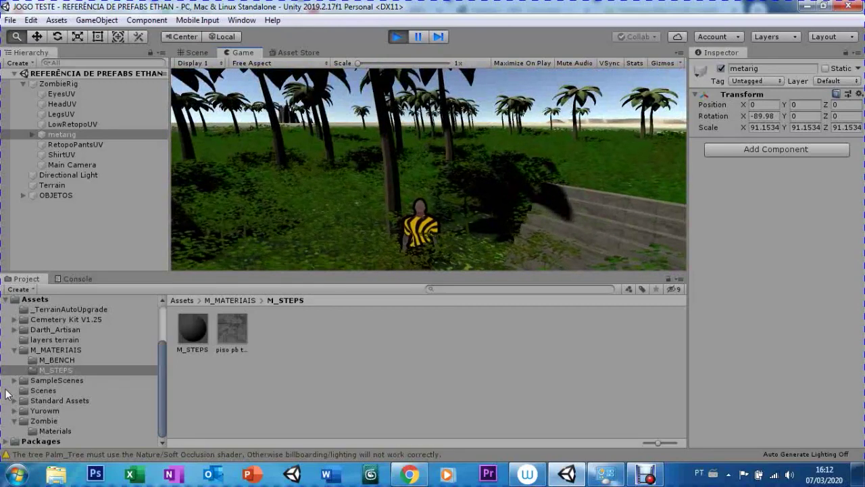
{"action": "left_click", "coordinate": [388, 40]}
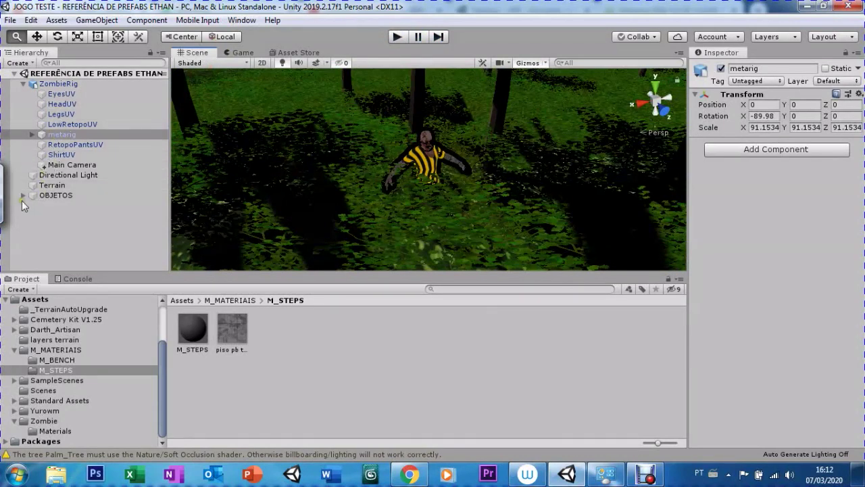
- Give Steps_1A's M_STEPS material the Toon/Basic Outline shader with outline width 0.0195
{"action": "left_click", "coordinate": [22, 195]}
{"action": "double_click", "coordinate": [45, 215]}
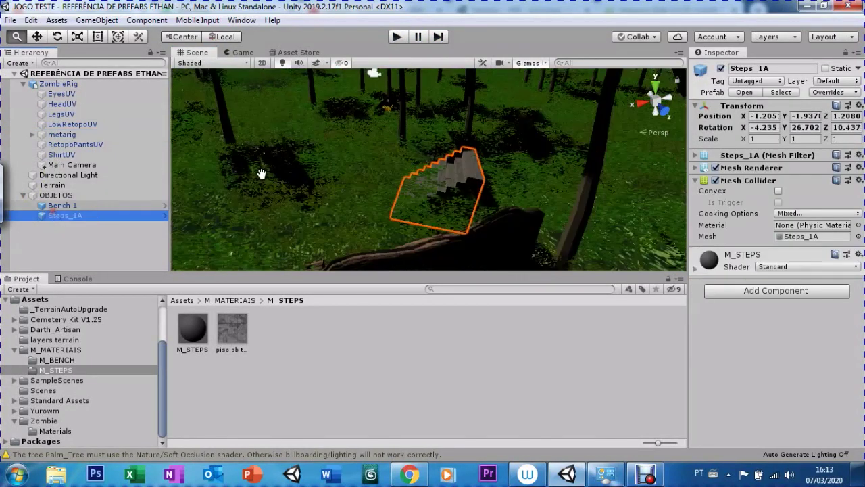
{"action": "left_click", "coordinate": [770, 269]}
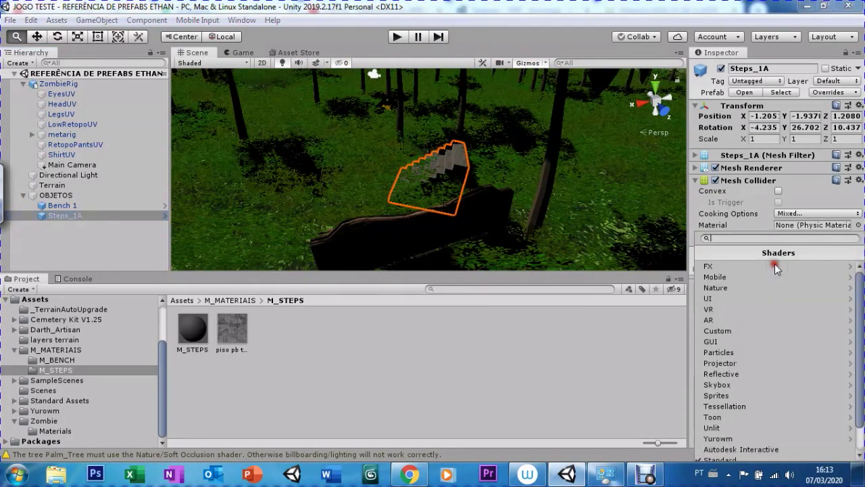
{"action": "left_click", "coordinate": [726, 416]}
{"action": "left_click", "coordinate": [723, 277]}
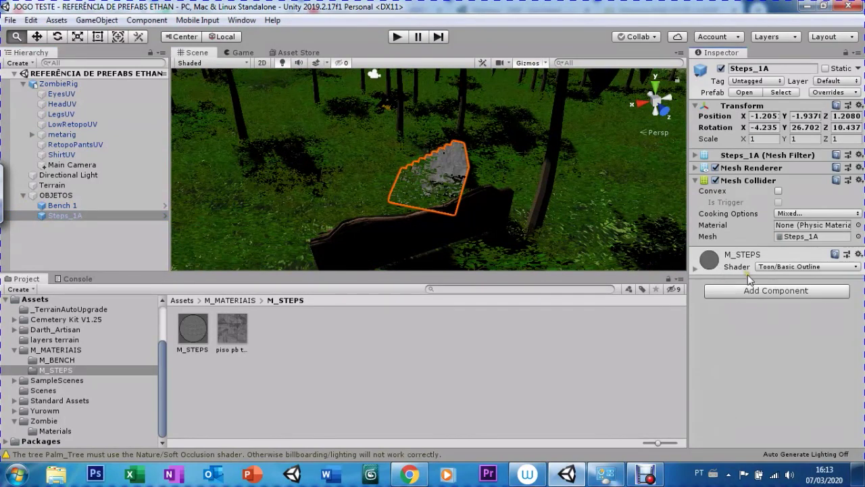
{"action": "left_click", "coordinate": [695, 269]}
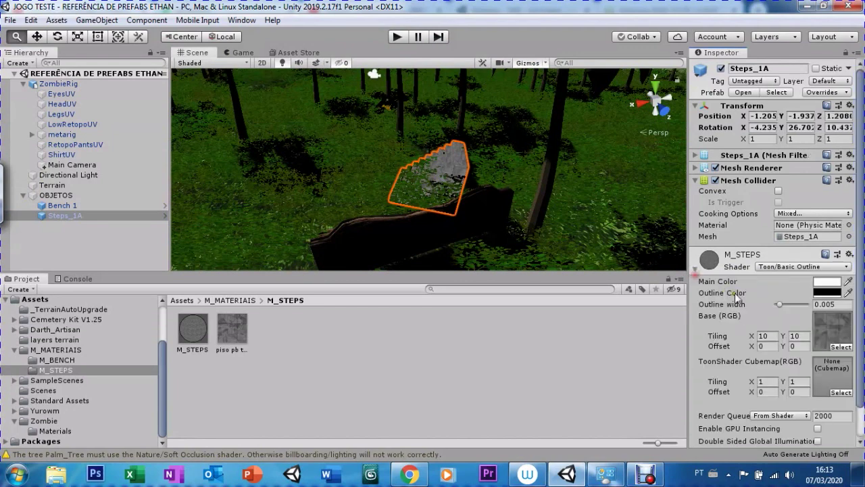
{"action": "left_click_drag", "start_coordinate": [781, 306], "coordinate": [795, 305]}
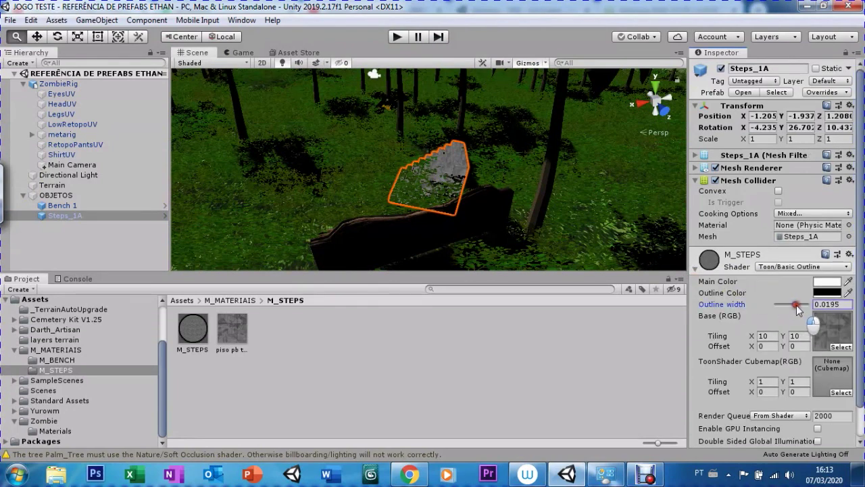
- Reselect Steps_1A and adjust the Scene view so the steps fill the right side
{"action": "left_click", "coordinate": [44, 214]}
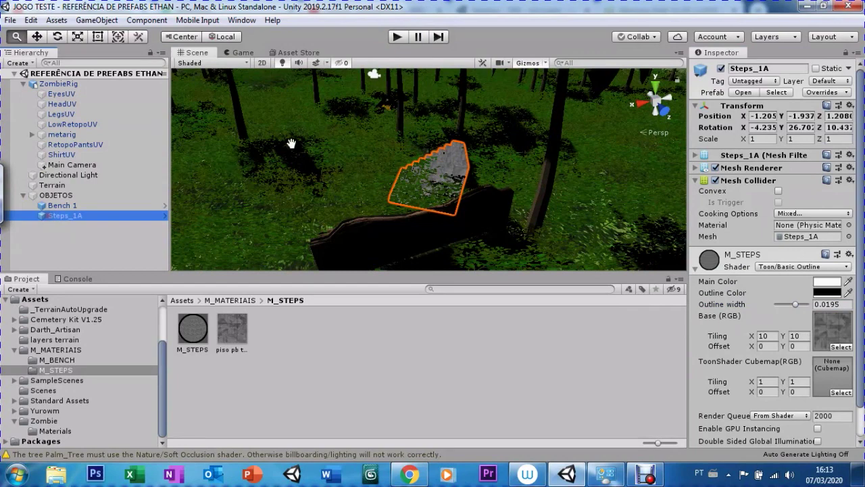
{"action": "left_click", "coordinate": [45, 217]}
{"action": "left_click_drag", "start_coordinate": [325, 173], "coordinate": [367, 136]}
{"action": "scroll", "coordinate": [368, 137], "scroll_direction": "up", "scroll_amount": 3}
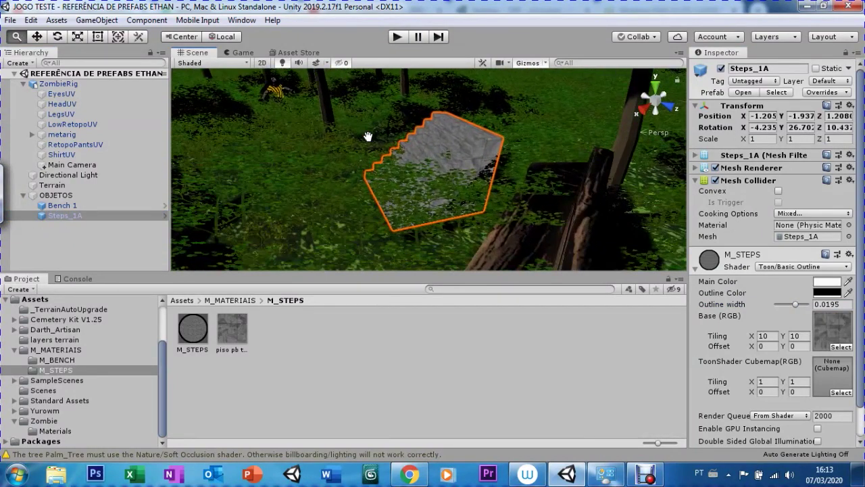
{"action": "scroll", "coordinate": [368, 136], "scroll_direction": "up", "scroll_amount": 3}
{"action": "left_click_drag", "start_coordinate": [359, 144], "coordinate": [518, 193]}
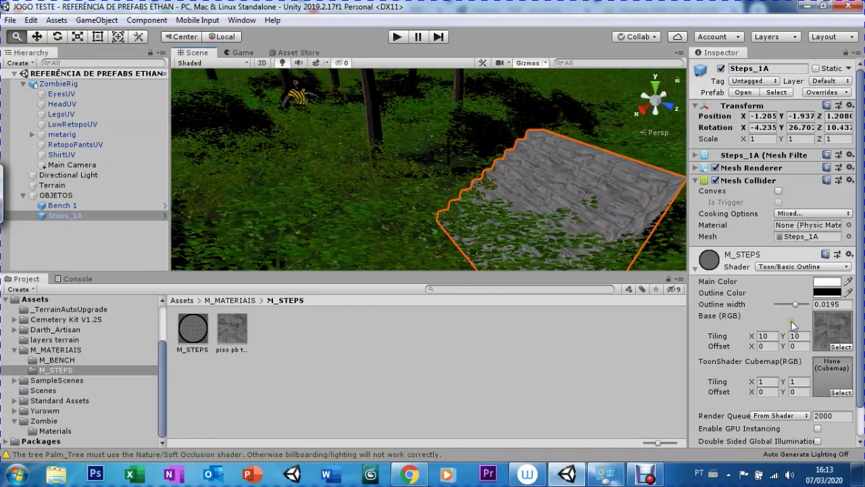
{"action": "mouse_move", "coordinate": [862, 358]}
{"action": "left_mouse_down"}
{"action": "mouse_move", "coordinate": [863, 401]}
{"action": "mouse_move", "coordinate": [862, 376]}
{"action": "left_mouse_up"}
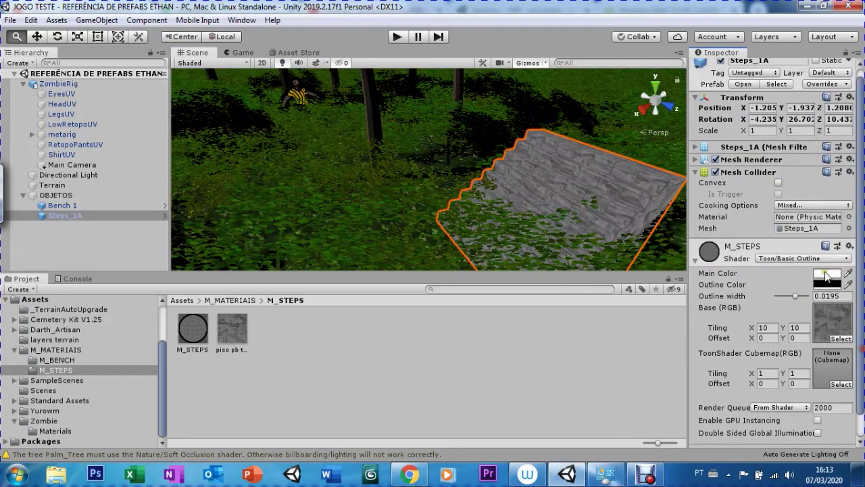
- Tint the steps' Main Color to a near-white shade and start Play mode
{"action": "left_click", "coordinate": [826, 274]}
{"action": "left_click_drag", "start_coordinate": [574, 141], "coordinate": [567, 143]}
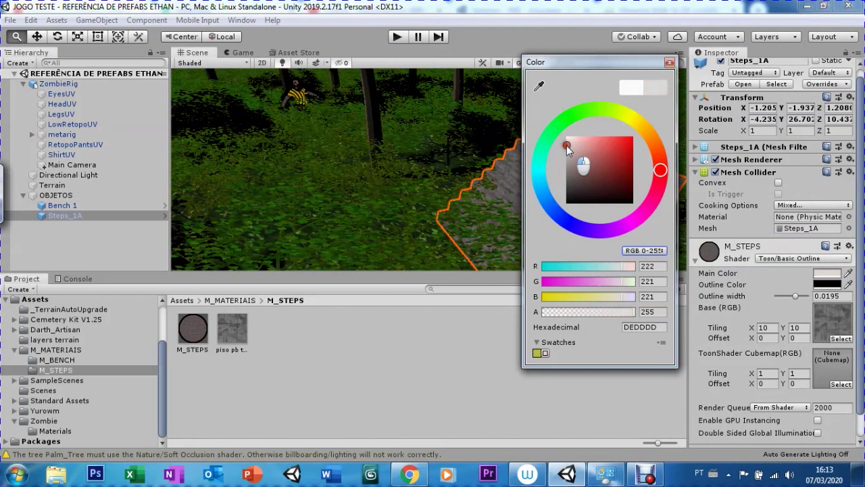
{"action": "left_click", "coordinate": [669, 63]}
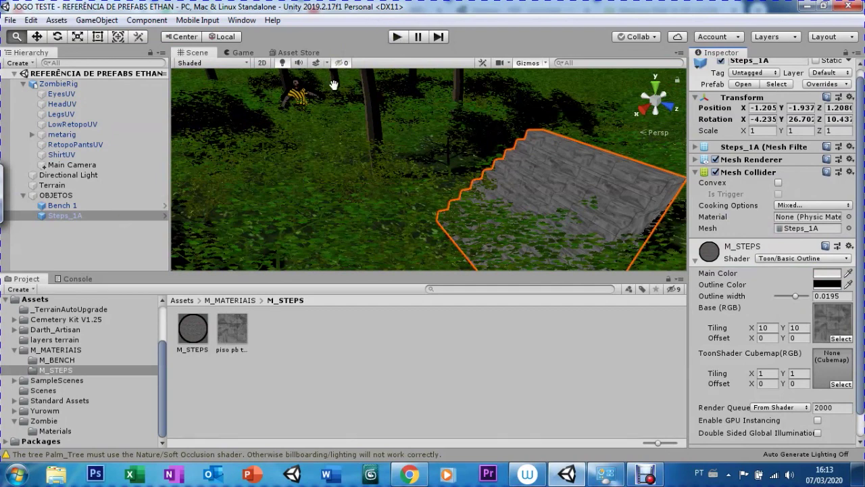
{"action": "left_click", "coordinate": [397, 37]}
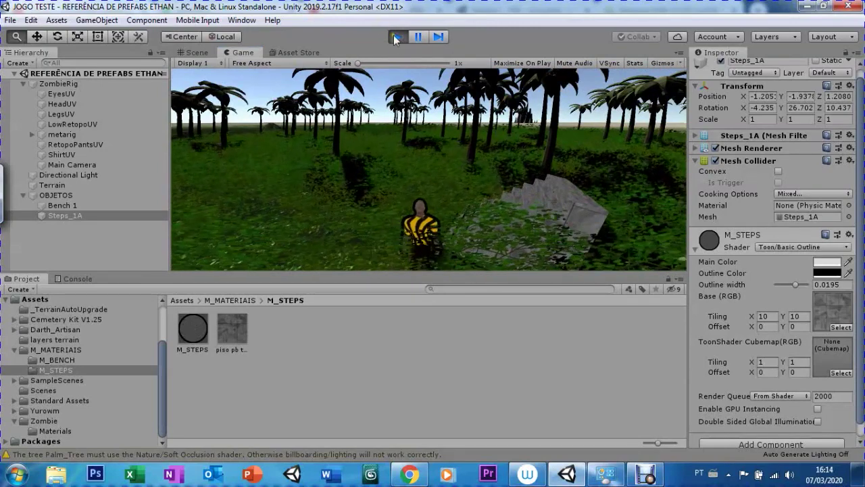
- Stop the playtest and select and frame the ZombieRig character
{"action": "key", "text": "ctrl+p"}
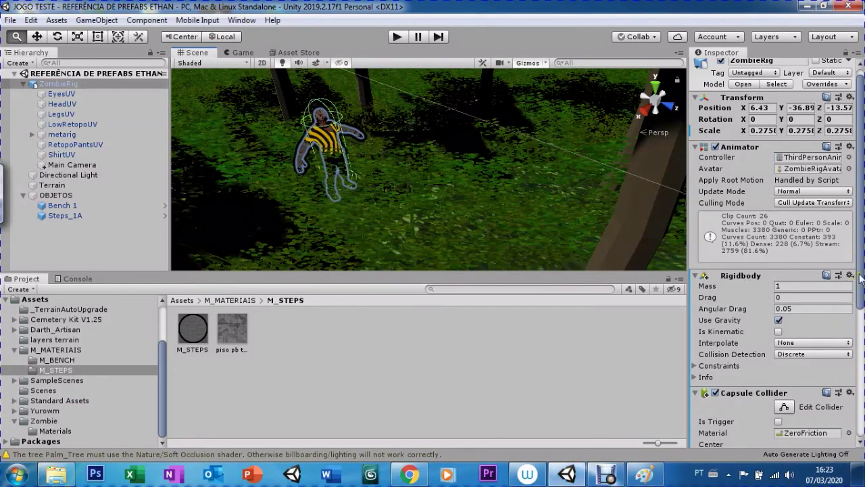
{"action": "left_click_drag", "start_coordinate": [860, 277], "coordinate": [861, 403]}
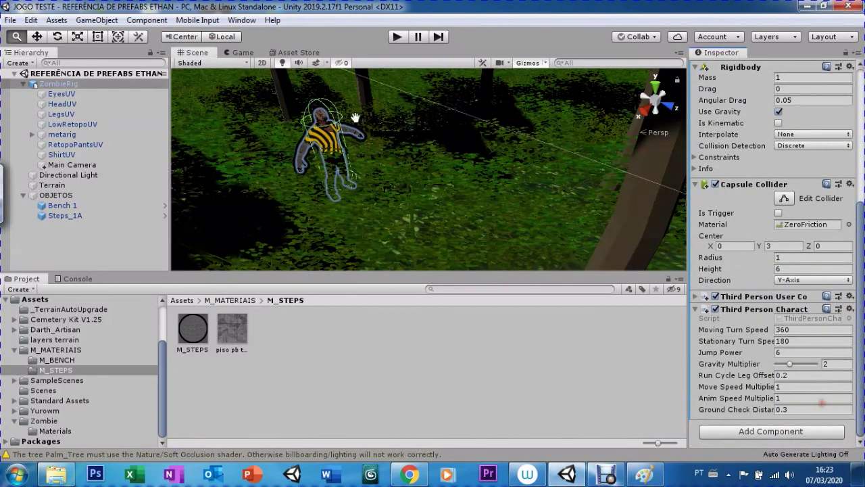
{"action": "double_click", "coordinate": [58, 84]}
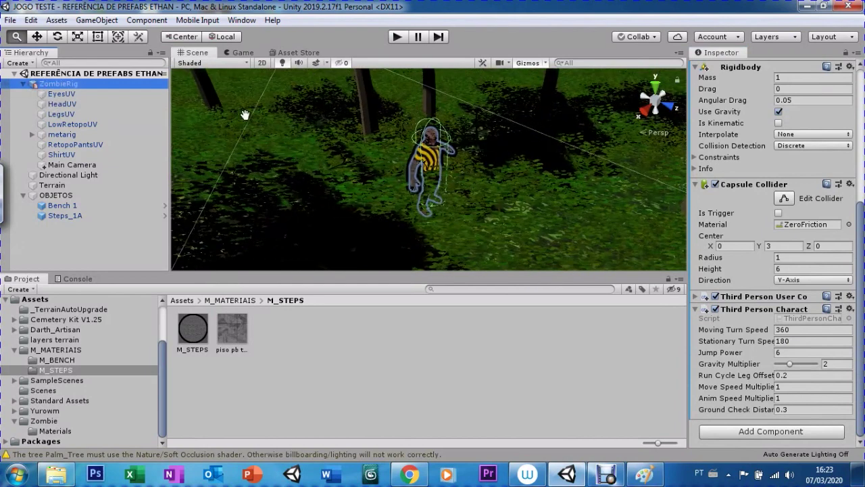
{"action": "key", "text": "w"}
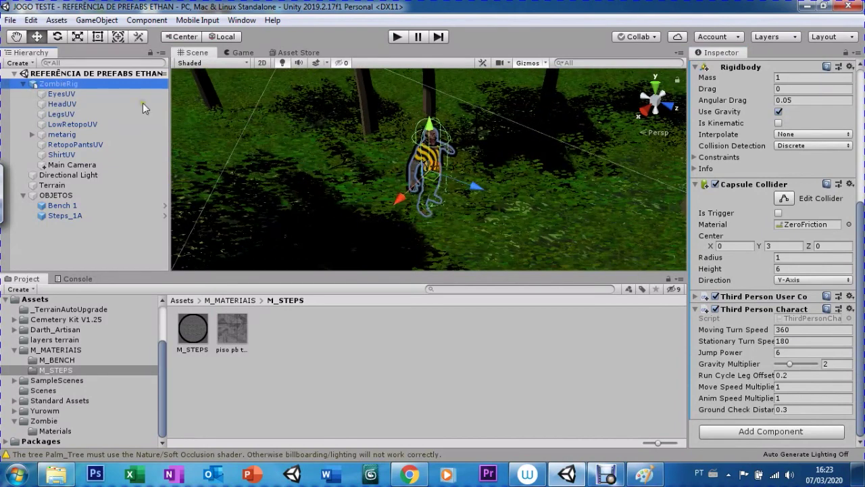
- Select the HeadUV mesh, frame it, and orbit to look down at the head
{"action": "left_click", "coordinate": [423, 136]}
{"action": "left_click", "coordinate": [433, 140]}
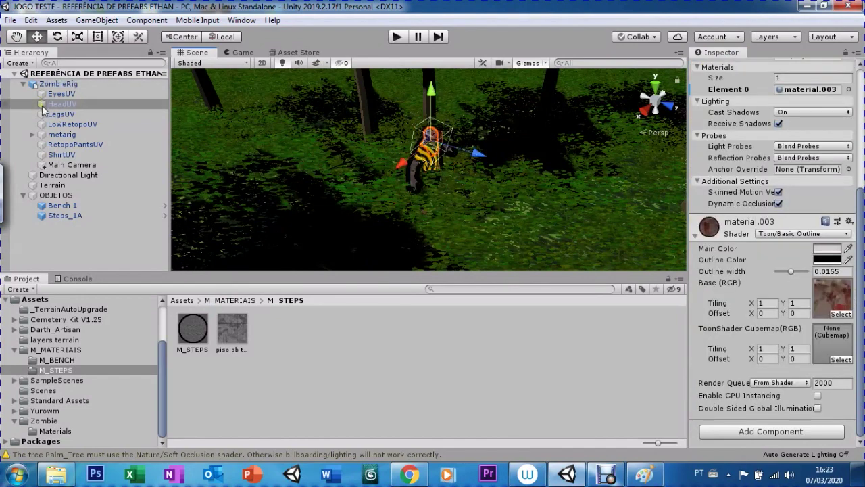
{"action": "double_click", "coordinate": [43, 106]}
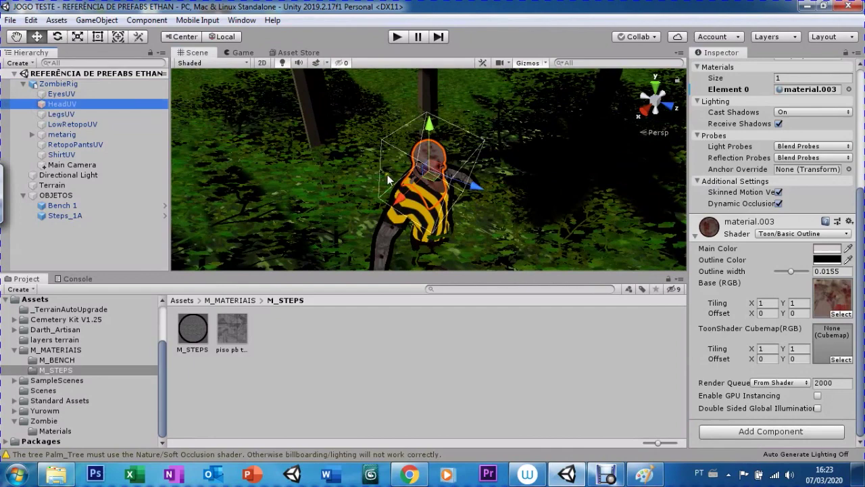
{"action": "scroll", "coordinate": [433, 146], "scroll_direction": "up", "scroll_amount": 3}
{"action": "scroll", "coordinate": [431, 162], "scroll_direction": "down", "scroll_amount": 3}
{"action": "left_click_drag", "start_coordinate": [430, 161], "coordinate": [494, 192], "text": "alt"}
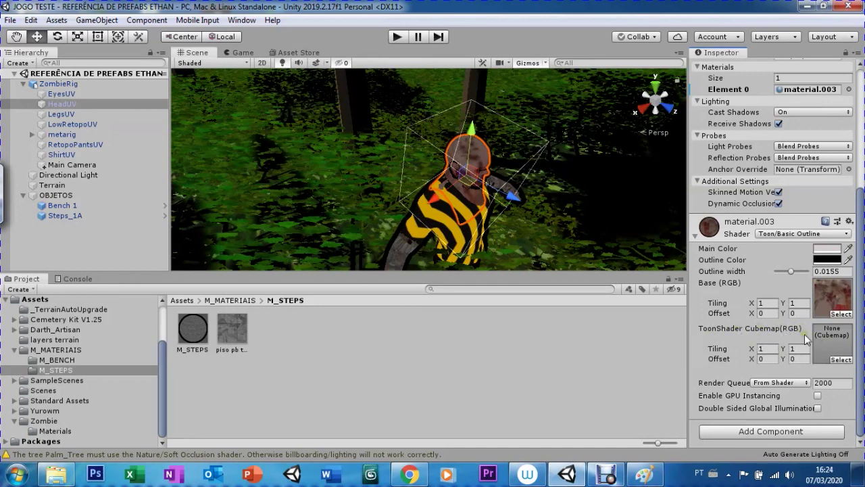
- Assign the ToonLit cubemap to material.003's ToonShader Cubemap and start Play mode
{"action": "left_click", "coordinate": [841, 360]}
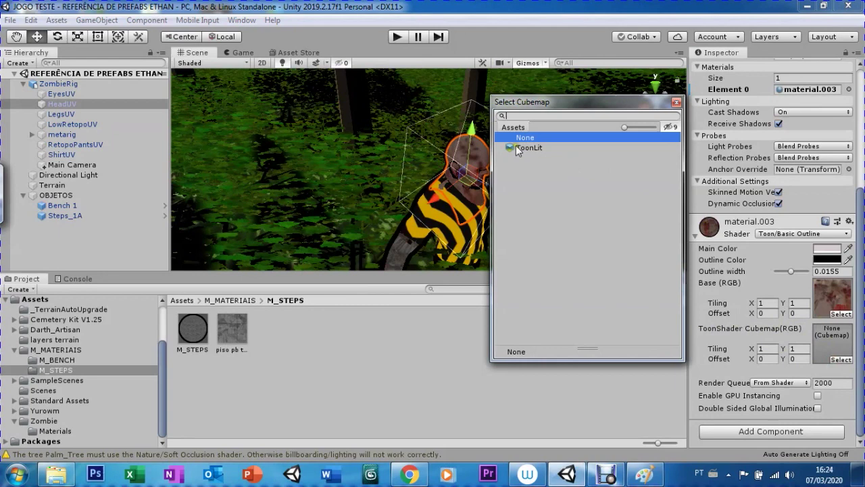
{"action": "left_click", "coordinate": [517, 148]}
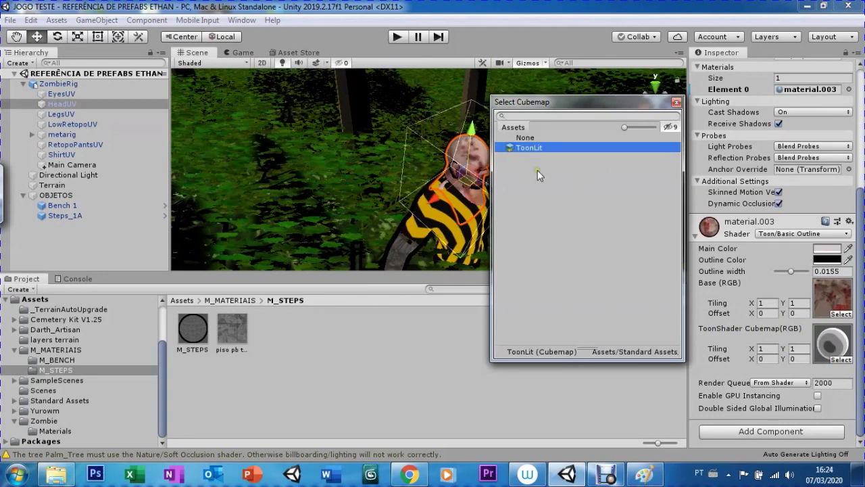
{"action": "double_click", "coordinate": [510, 148]}
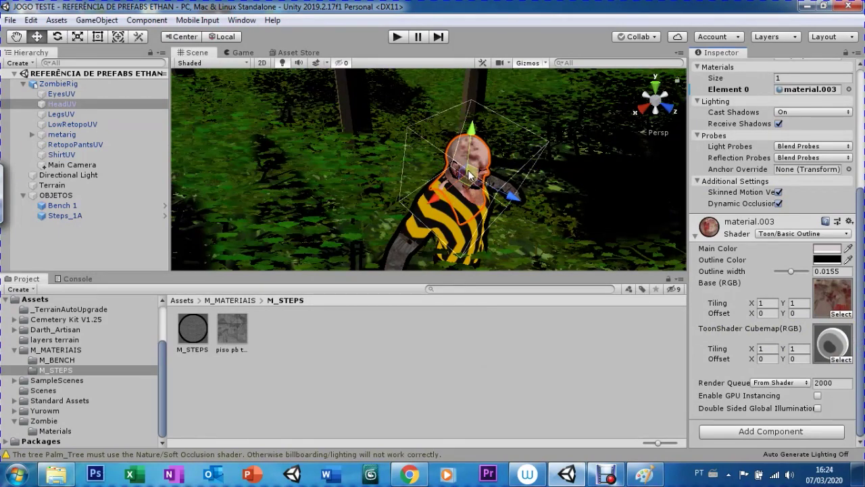
{"action": "left_click", "coordinate": [389, 41]}
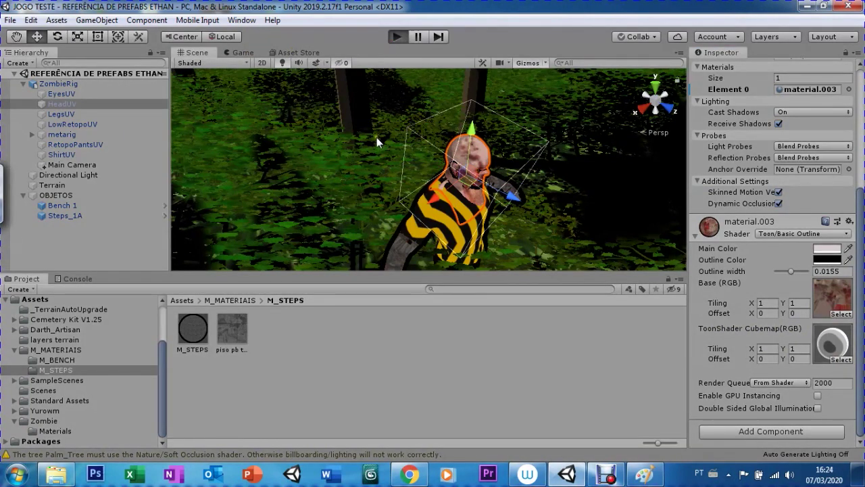
- Run the character across the island onto open grass, then stop Play and return to the Scene view
{"action": "key", "text": "w"}
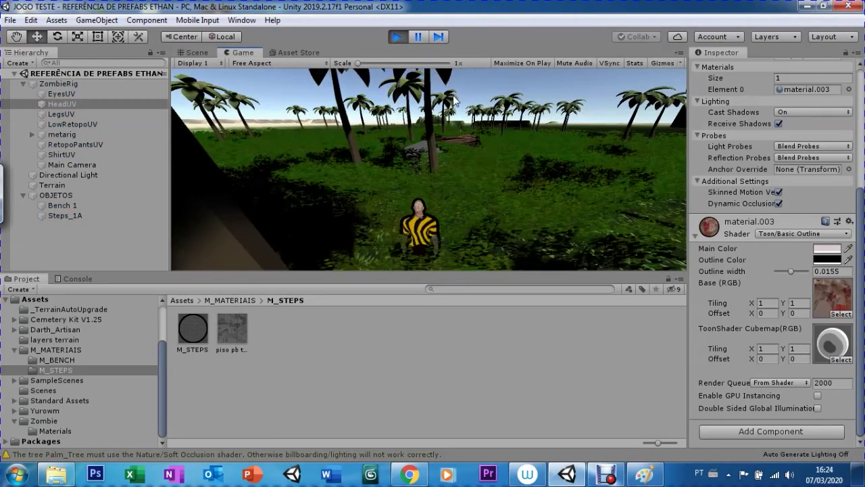
{"action": "key", "text": "w"}
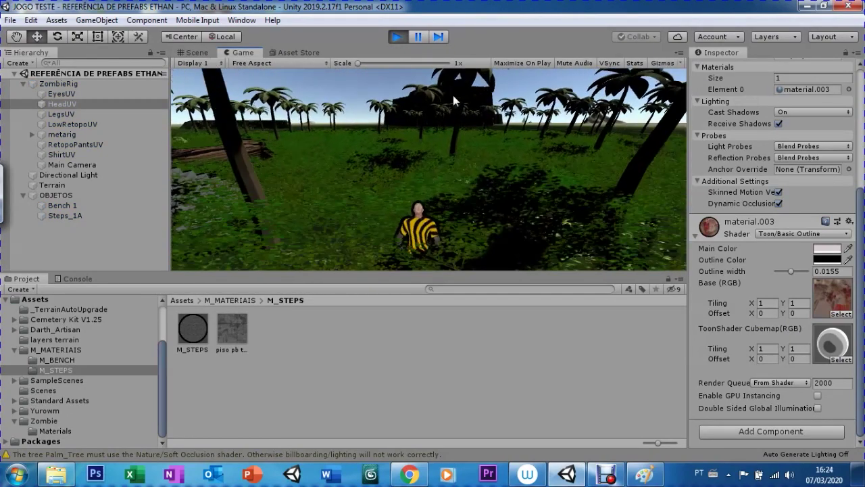
{"action": "key", "text": "w"}
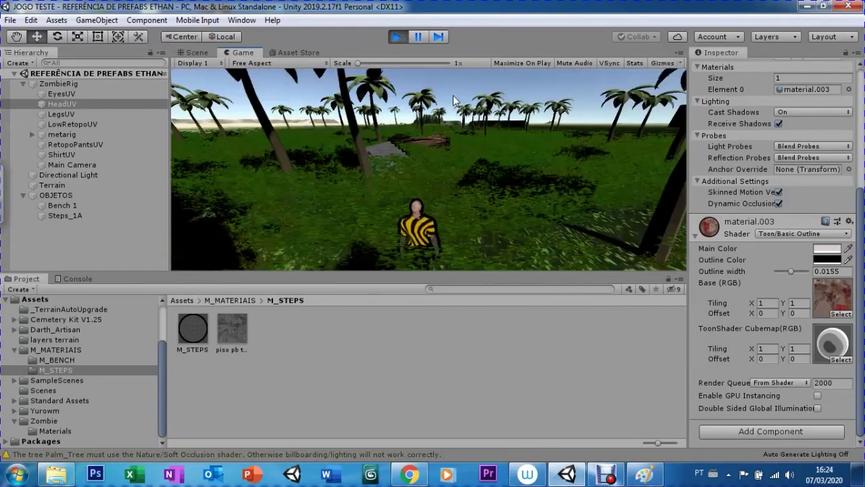
{"action": "key", "text": "w"}
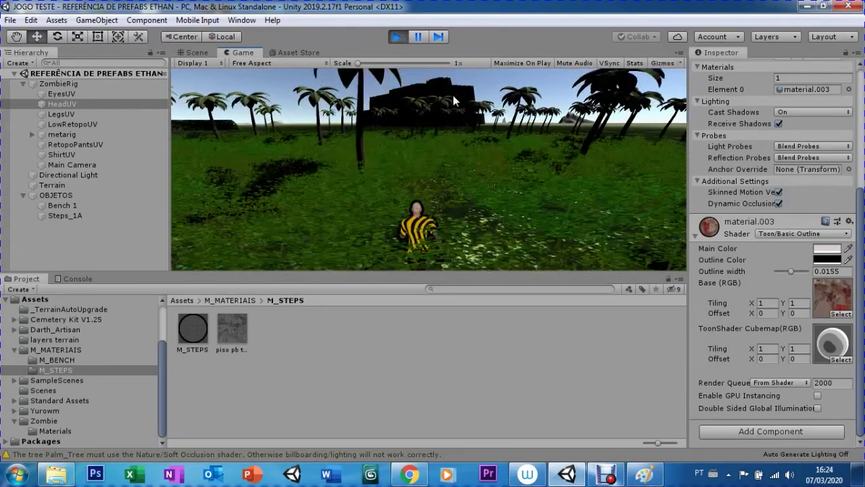
{"action": "key", "text": "w"}
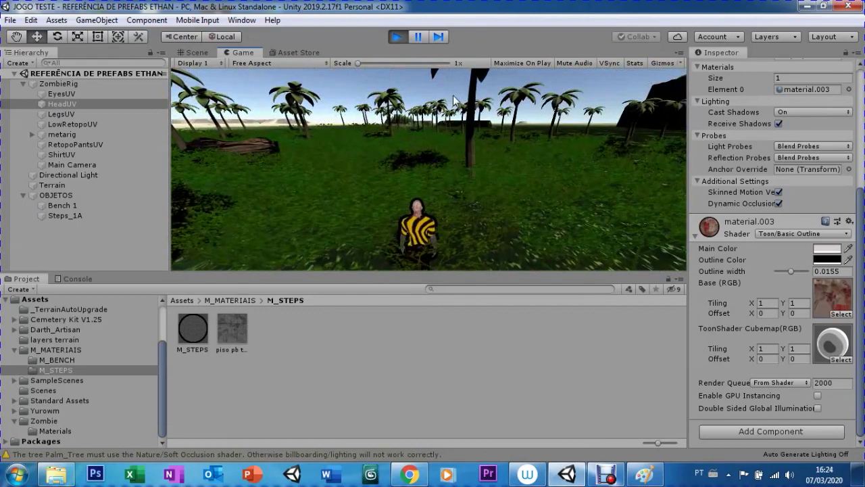
{"action": "left_click", "coordinate": [397, 37]}
{"action": "left_click", "coordinate": [197, 53]}
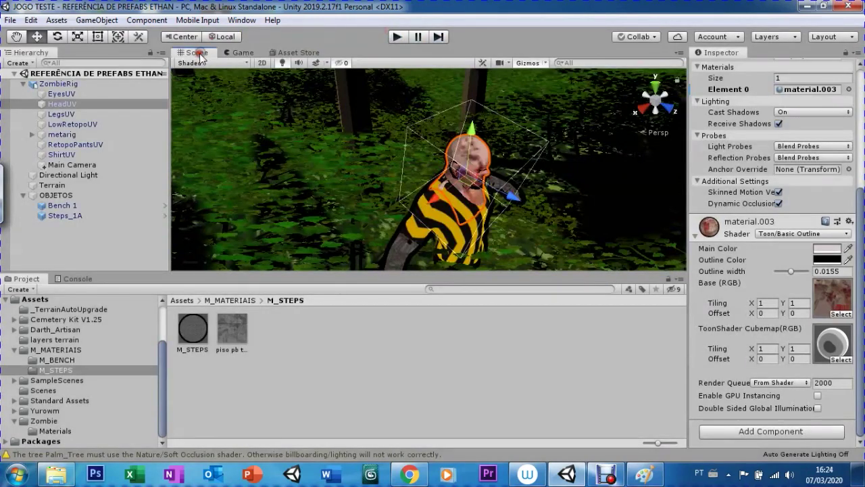
- Assign the ToonLit cubemap to the zombie's LowRetopoUV body material
{"action": "left_click", "coordinate": [399, 255]}
{"action": "left_click", "coordinate": [398, 257]}
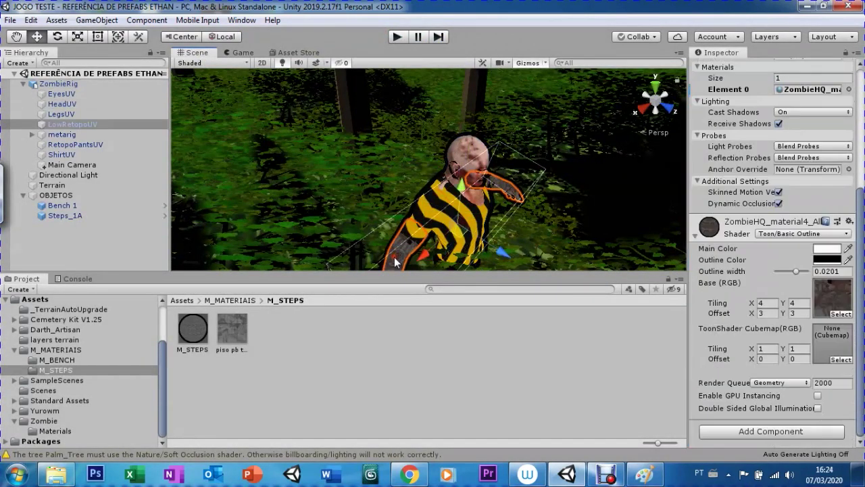
{"action": "left_click", "coordinate": [837, 360]}
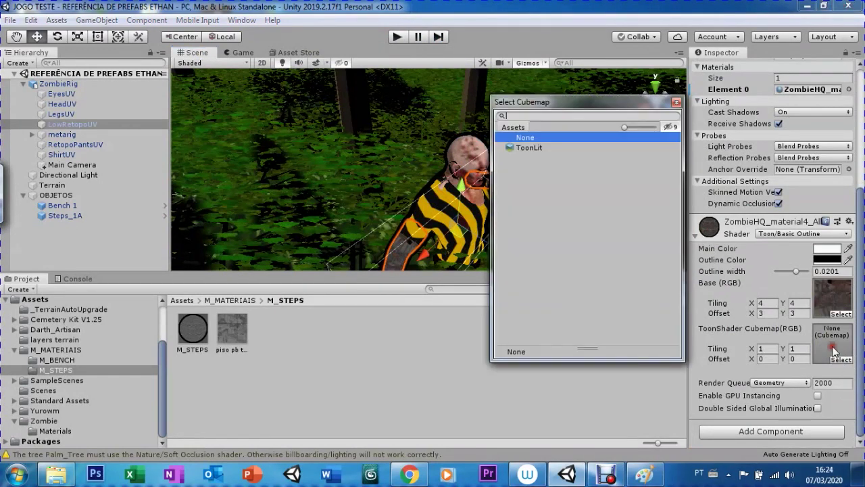
{"action": "left_click", "coordinate": [528, 149]}
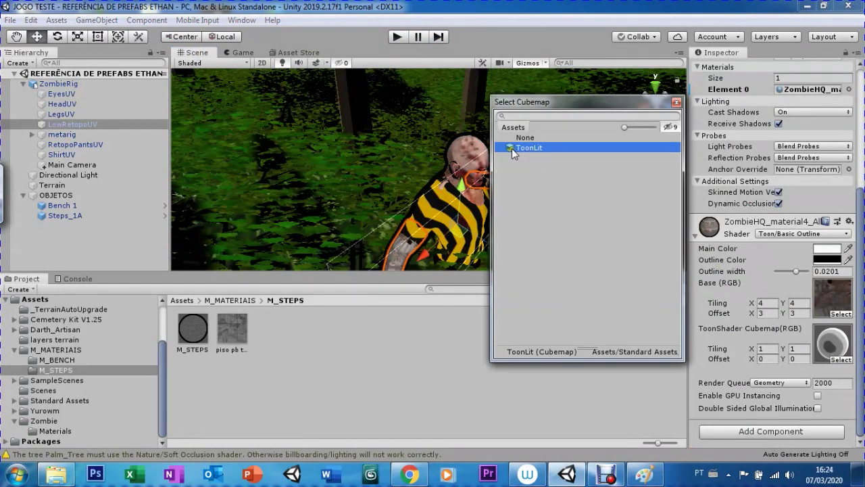
{"action": "double_click", "coordinate": [511, 148]}
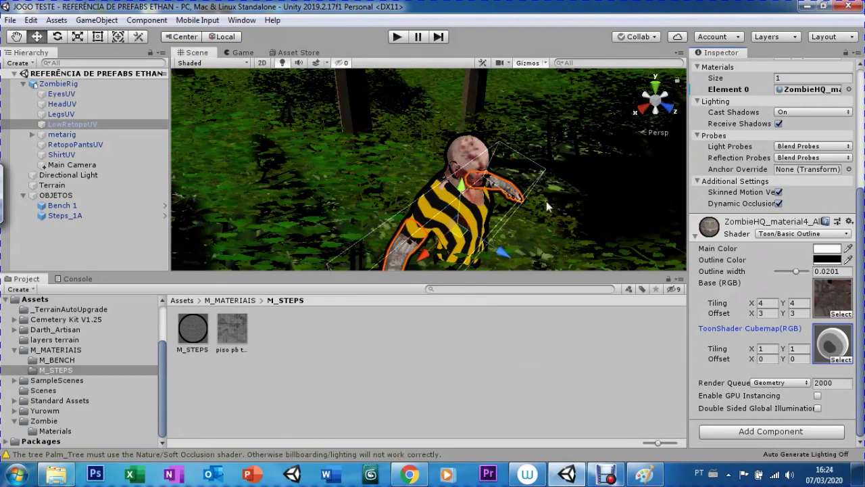
- Assign ToonLit as the cubemap of the ShirtUV material as well
{"action": "left_click", "coordinate": [471, 223]}
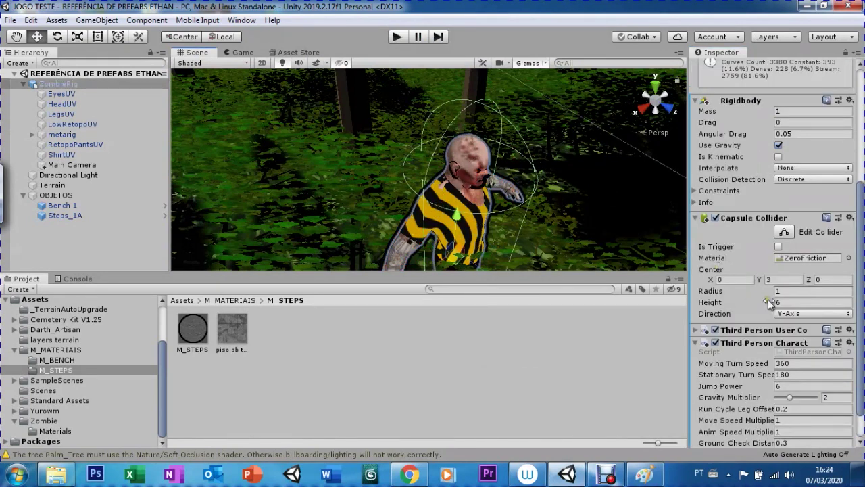
{"action": "left_click", "coordinate": [437, 215]}
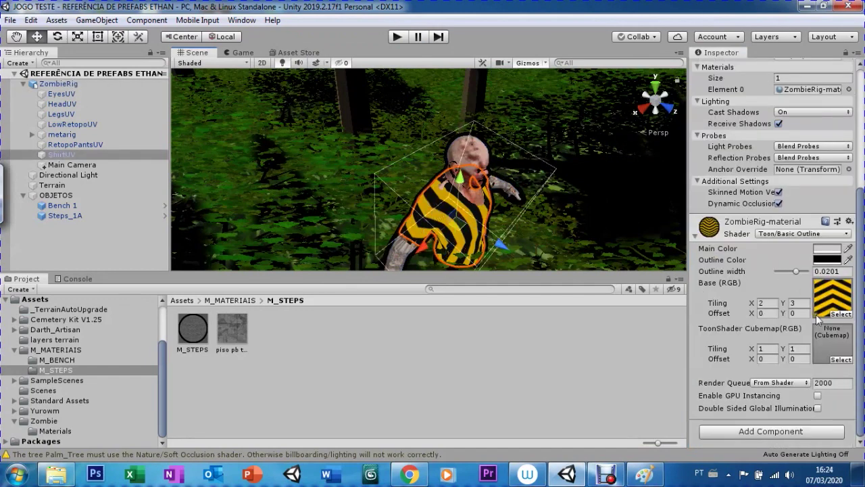
{"action": "left_click", "coordinate": [840, 360]}
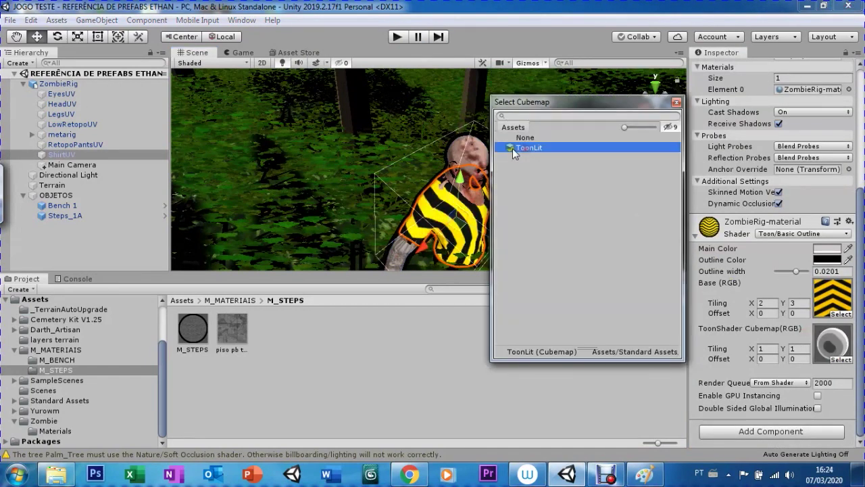
{"action": "double_click", "coordinate": [512, 148]}
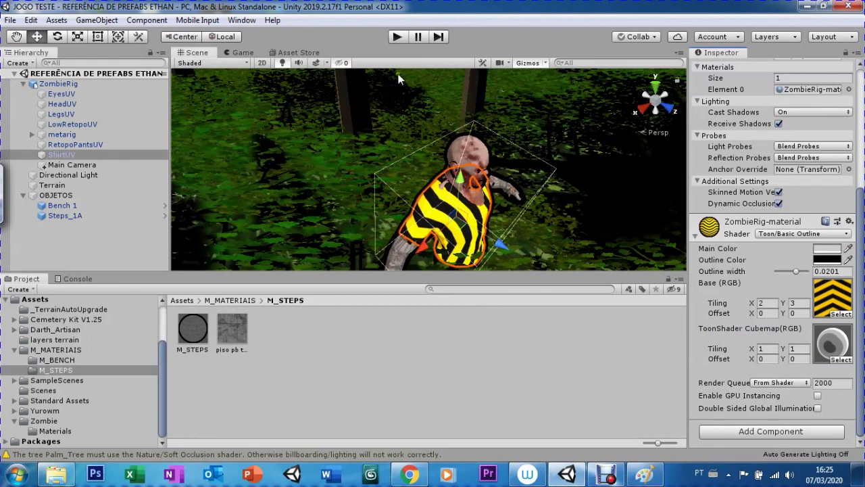
- Play the scene, run the character forward through the palms, then stop and return to Scene view
{"action": "left_click", "coordinate": [397, 37]}
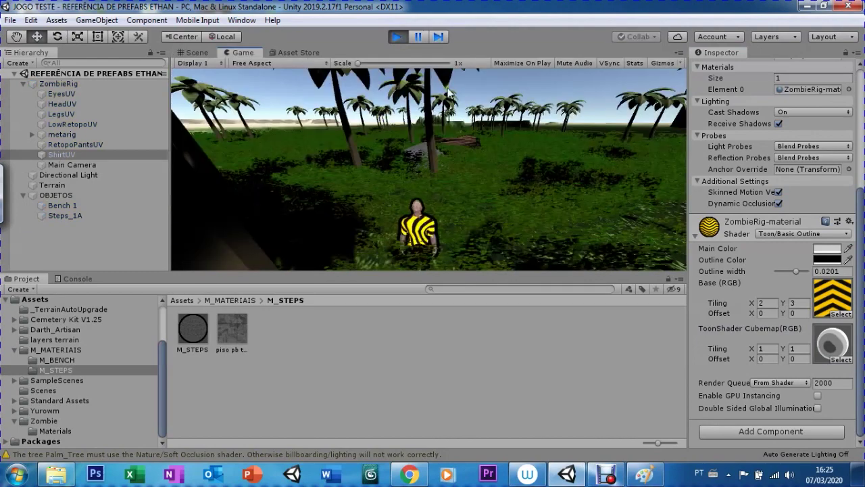
{"action": "key", "text": "w"}
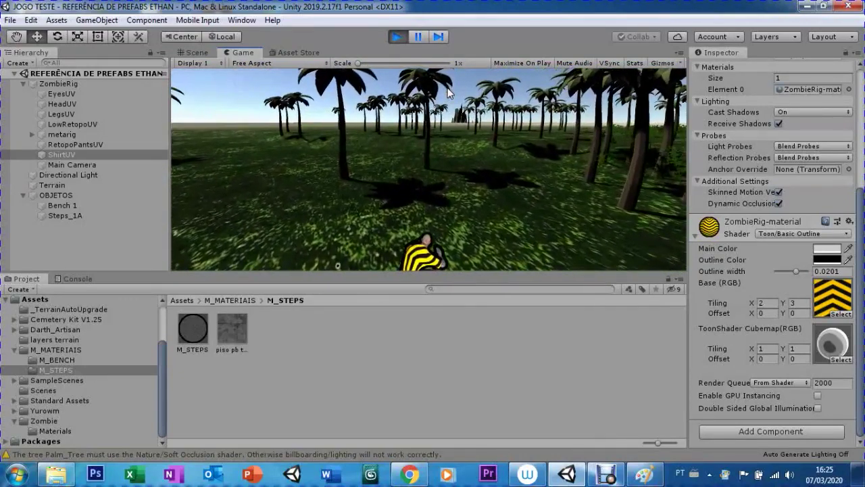
{"action": "left_click", "coordinate": [397, 36]}
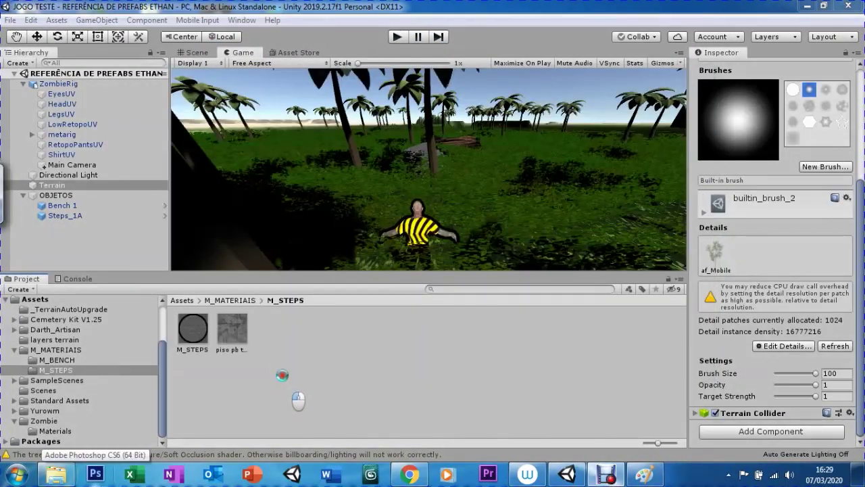
{"action": "left_click", "coordinate": [282, 375]}
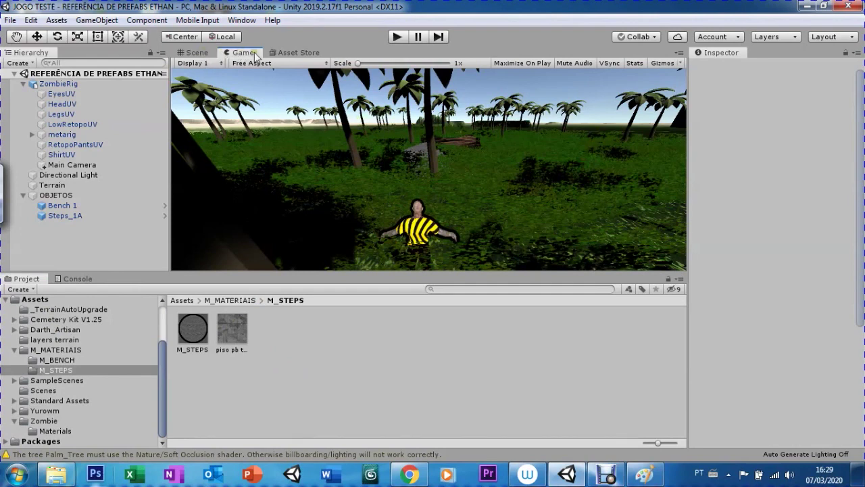
{"action": "left_click", "coordinate": [197, 53]}
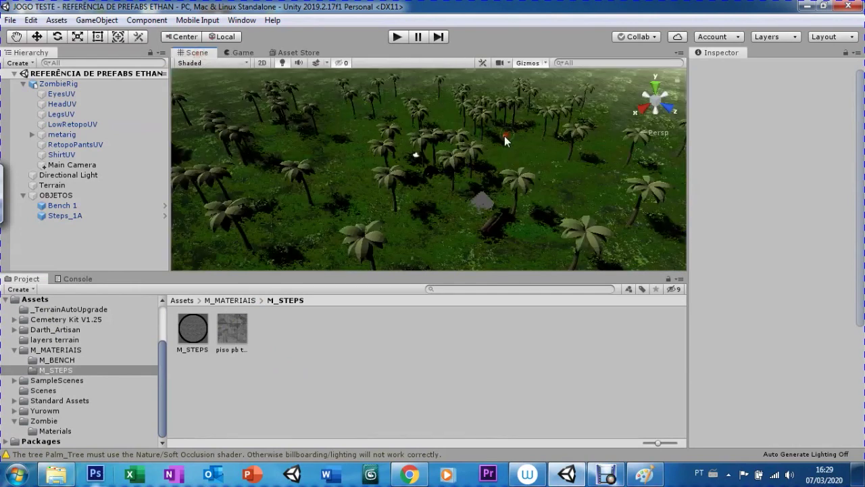
- Start adding a new terrain grass texture with Max Height 1, then close it without adding
{"action": "left_click", "coordinate": [507, 136]}
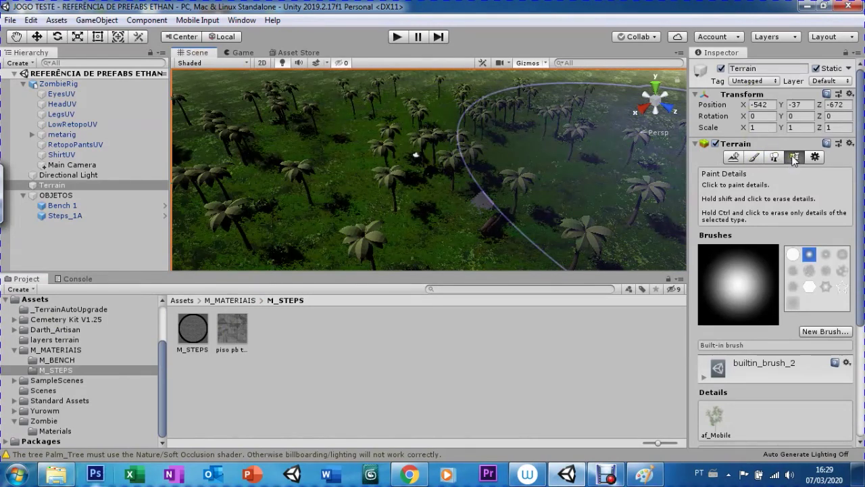
{"action": "left_click_drag", "start_coordinate": [853, 270], "coordinate": [862, 369]}
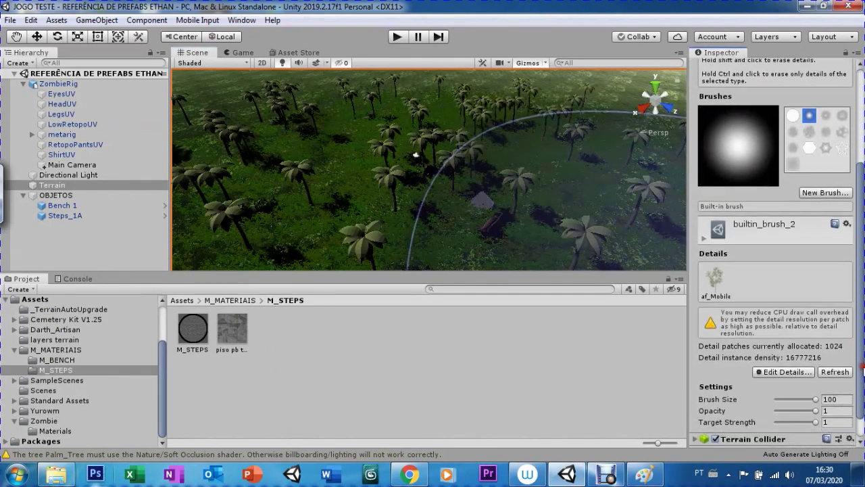
{"action": "left_click", "coordinate": [798, 373]}
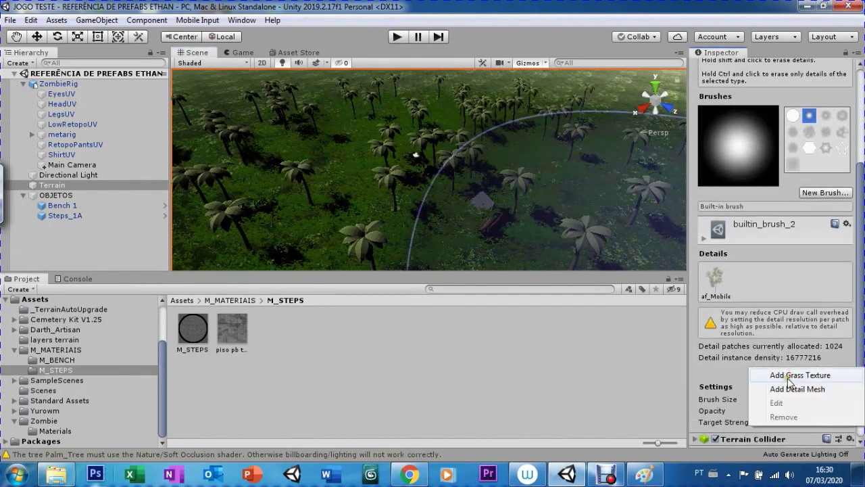
{"action": "left_click", "coordinate": [788, 380]}
{"action": "left_click", "coordinate": [644, 131]}
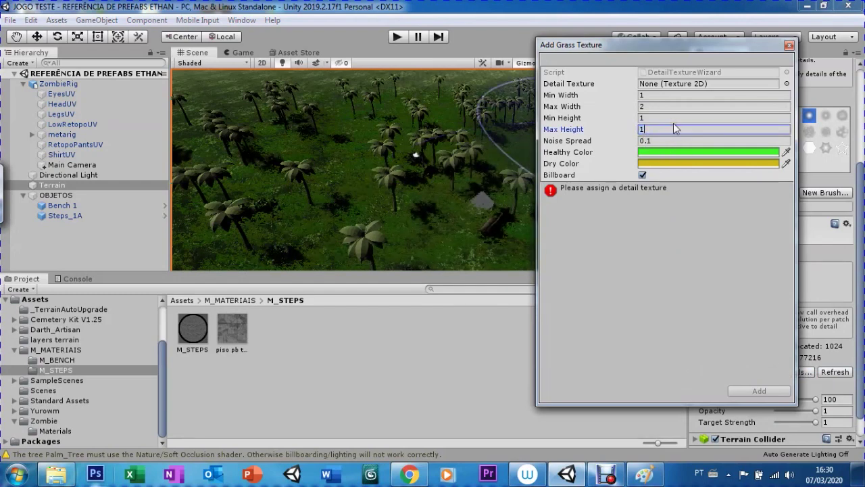
{"action": "type", "text": "1"}
{"action": "left_click", "coordinate": [642, 118]}
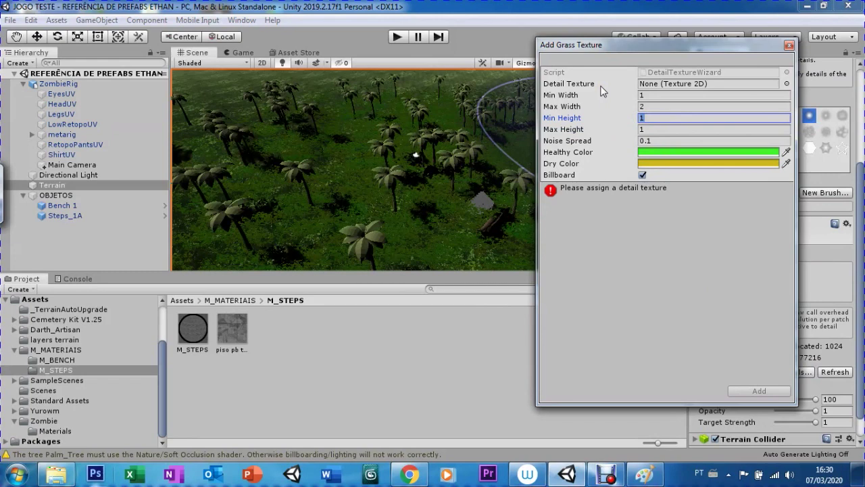
{"action": "type", "text": ".5"}
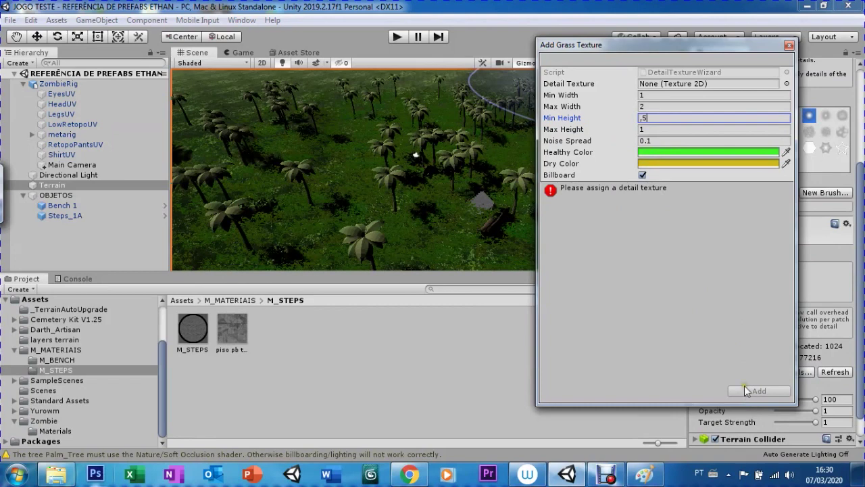
{"action": "left_click", "coordinate": [789, 45]}
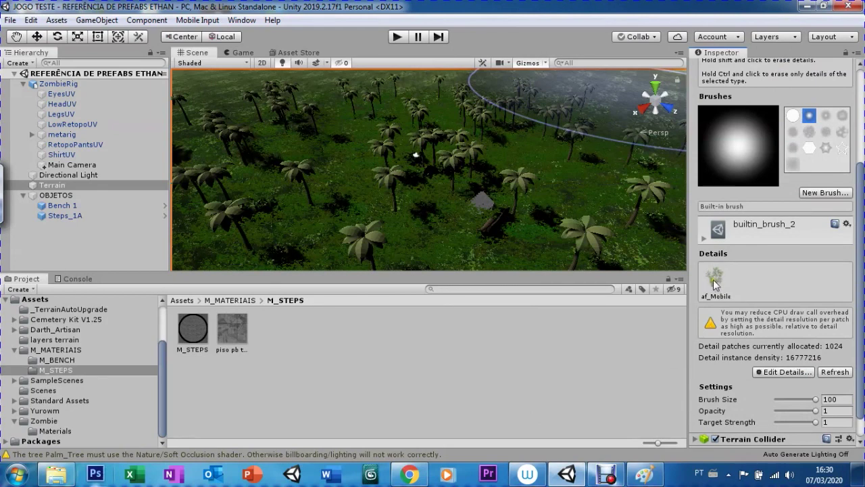
- Set the Broadleaf_Mobile_Atlas grass detail's Min Height to 0.5 and apply
{"action": "left_click", "coordinate": [714, 281]}
{"action": "left_click", "coordinate": [769, 372]}
{"action": "left_click", "coordinate": [776, 403]}
{"action": "left_click", "coordinate": [641, 129]}
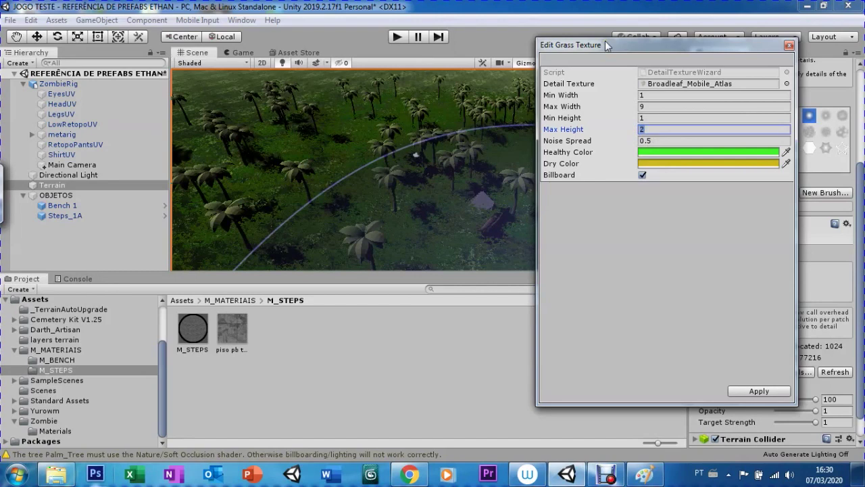
{"action": "type", "text": "1"}
{"action": "left_click", "coordinate": [641, 118]}
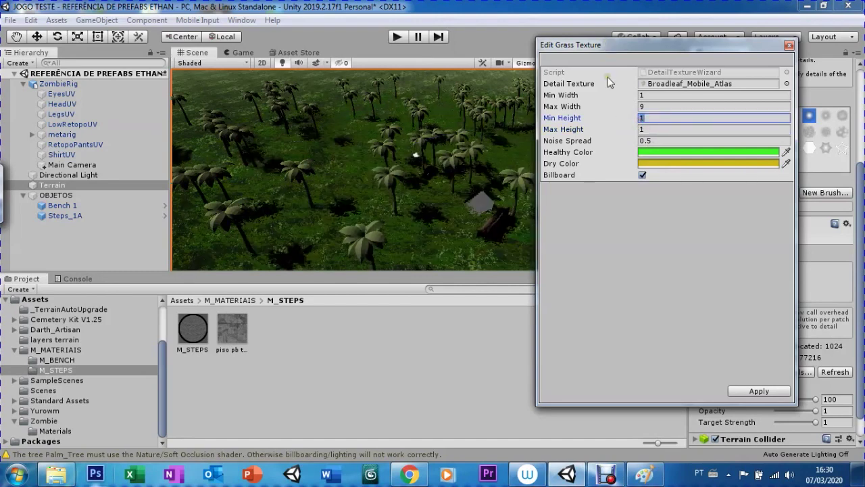
{"action": "type", "text": ".5"}
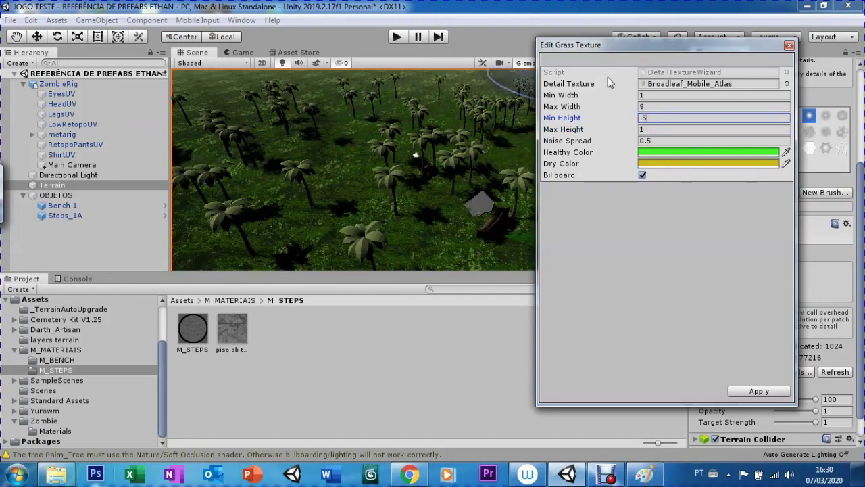
{"action": "key", "text": "Return"}
{"action": "left_click", "coordinate": [754, 391]}
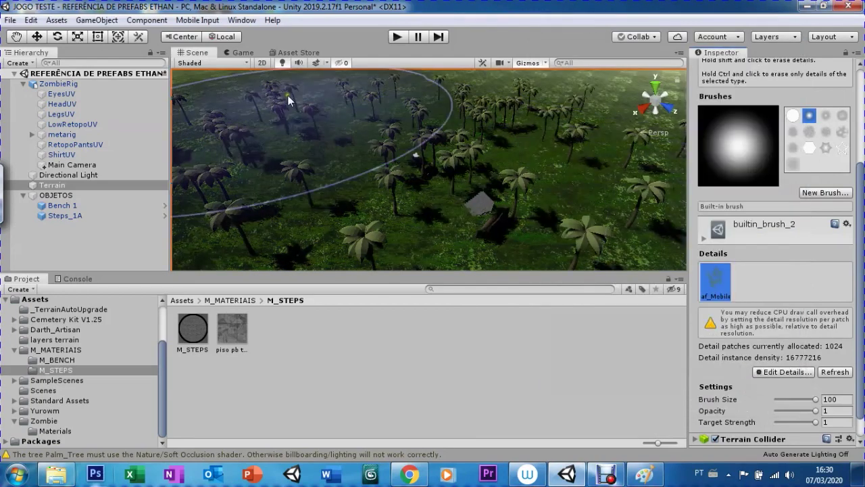
- Playtest in the Game view, walking the character forward through the palms, then stop
{"action": "left_click", "coordinate": [238, 53]}
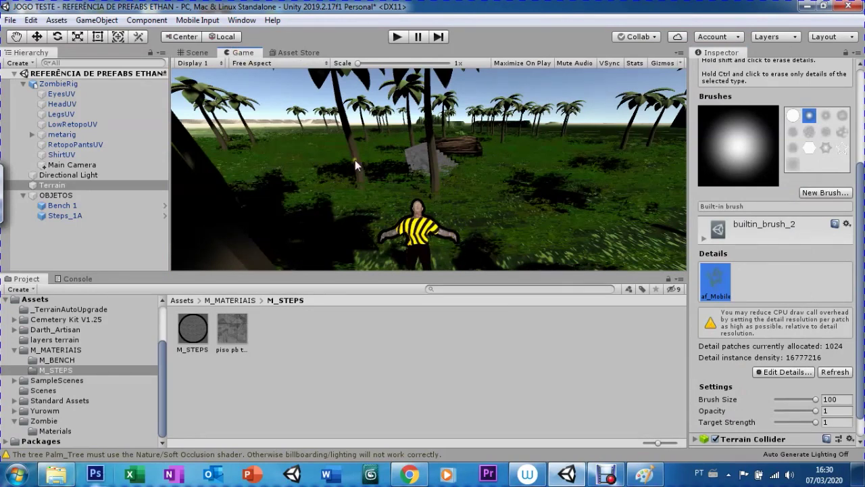
{"action": "left_click", "coordinate": [392, 39]}
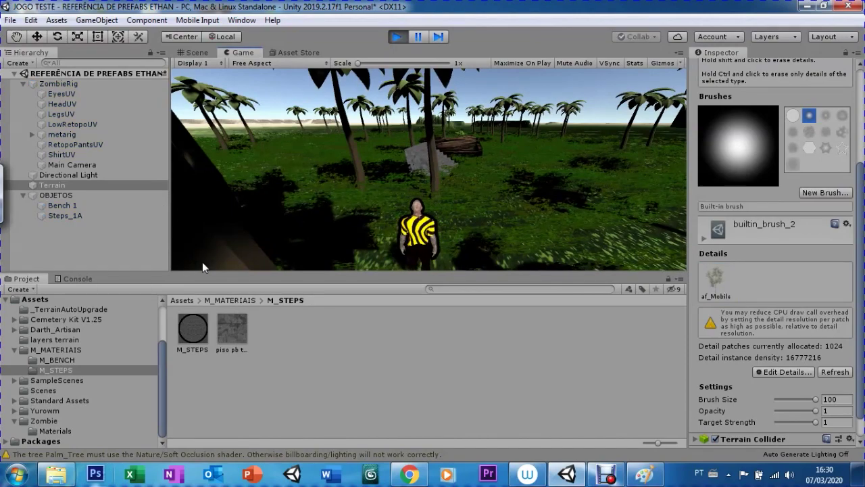
{"action": "key", "text": "w"}
{"action": "key", "text": "w"}
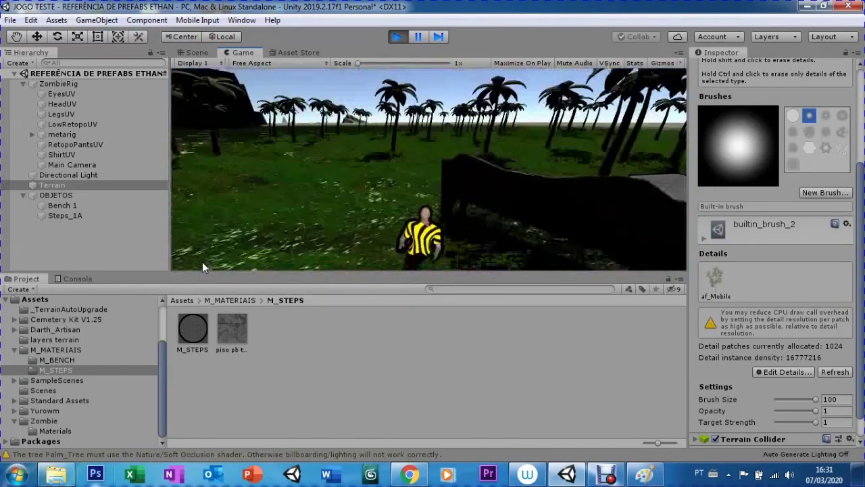
{"action": "left_click", "coordinate": [398, 36]}
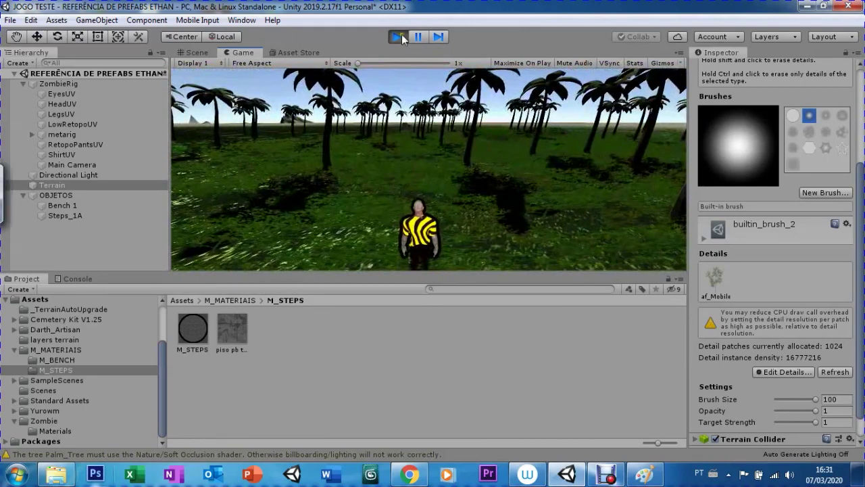
{"action": "left_click", "coordinate": [56, 321]}
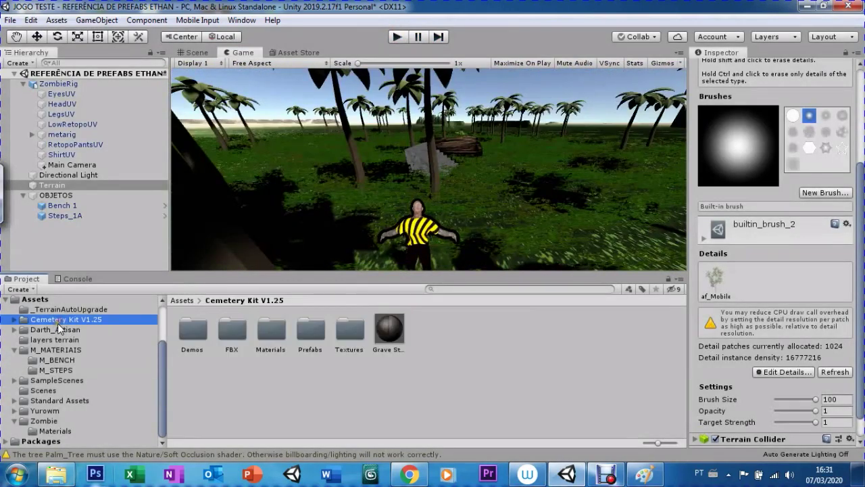
- Look into the kit's FBX folder, then open Prefabs > Walls, Posts
{"action": "double_click", "coordinate": [234, 336]}
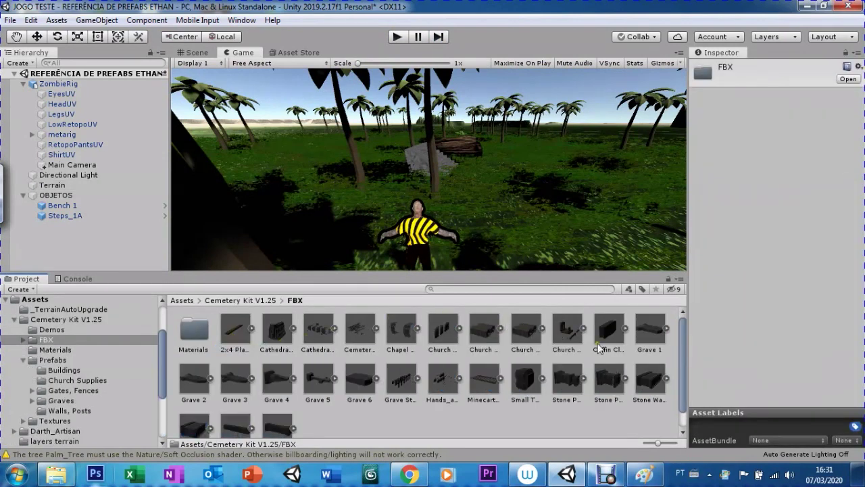
{"action": "left_click", "coordinate": [240, 301]}
{"action": "double_click", "coordinate": [312, 335]}
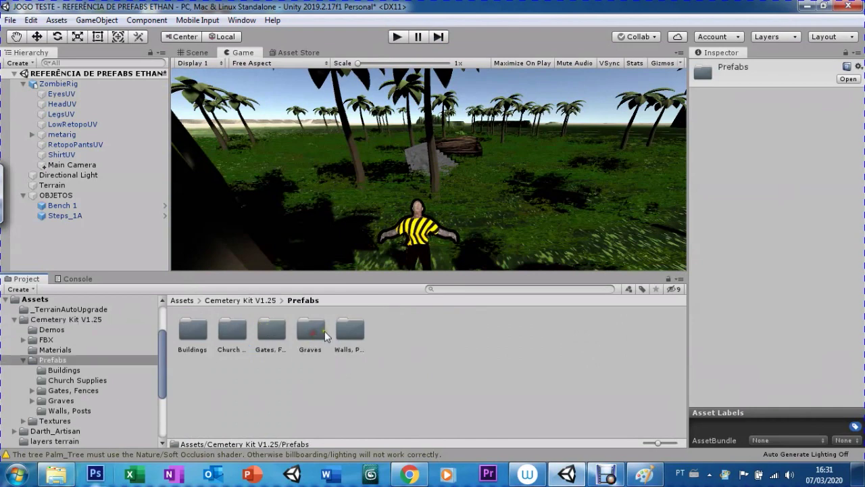
{"action": "left_click", "coordinate": [349, 336]}
{"action": "double_click", "coordinate": [351, 342]}
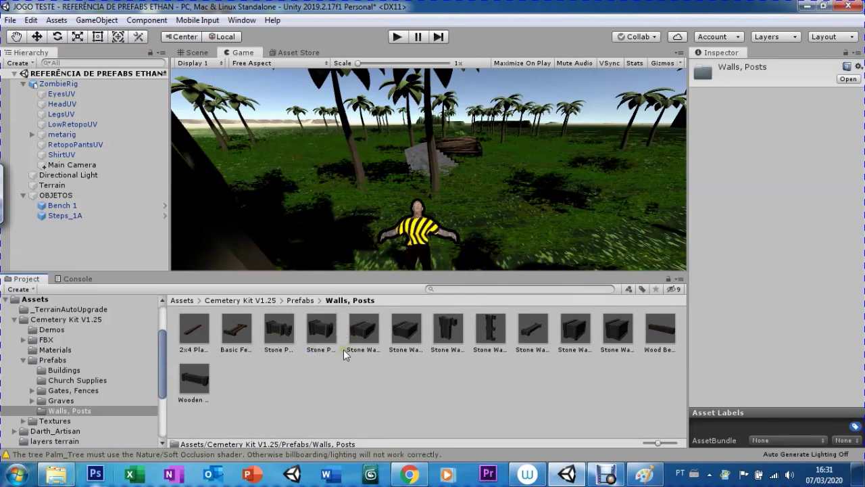
- Try dropping the Stone Post prefab into the Game view, then return to the Scene view
{"action": "mouse_move", "coordinate": [319, 339]}
{"action": "left_mouse_down"}
{"action": "mouse_move", "coordinate": [517, 232]}
{"action": "mouse_move", "coordinate": [520, 197]}
{"action": "left_mouse_up"}
{"action": "mouse_move", "coordinate": [520, 197]}
{"action": "left_mouse_down"}
{"action": "mouse_move", "coordinate": [414, 150]}
{"action": "mouse_move", "coordinate": [530, 196]}
{"action": "left_mouse_up"}
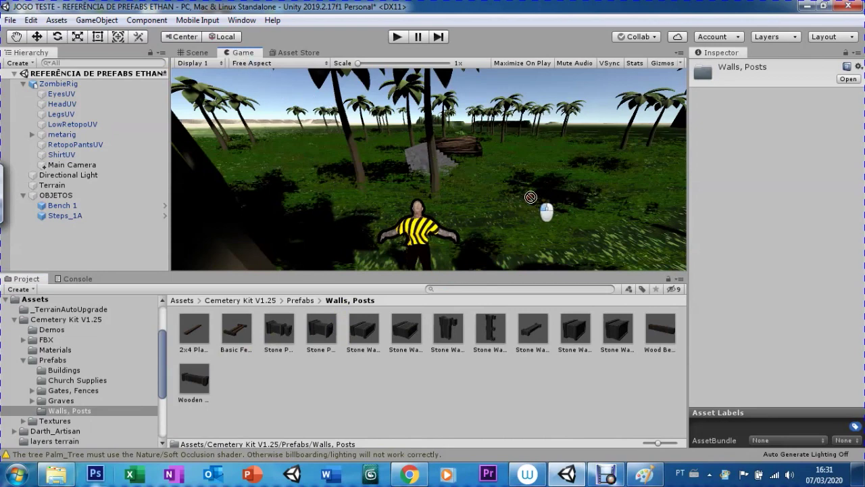
{"action": "left_click_drag", "start_coordinate": [530, 197], "coordinate": [527, 195]}
{"action": "left_click", "coordinate": [195, 52]}
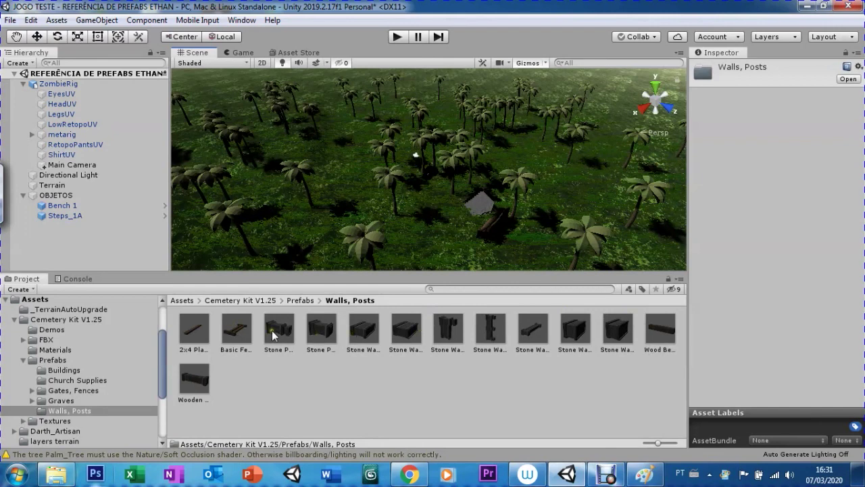
- Drop the Stone Post prefab onto the terrain and frame it close up
{"action": "left_click_drag", "start_coordinate": [282, 329], "coordinate": [552, 186]}
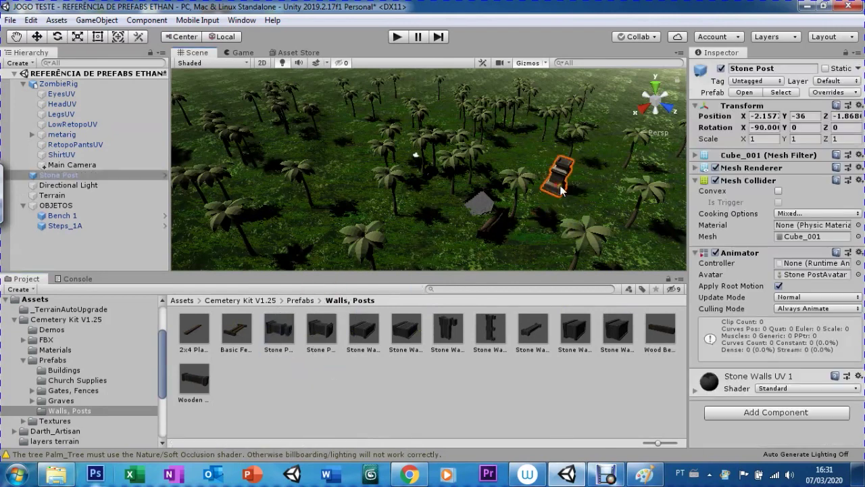
{"action": "double_click", "coordinate": [40, 174]}
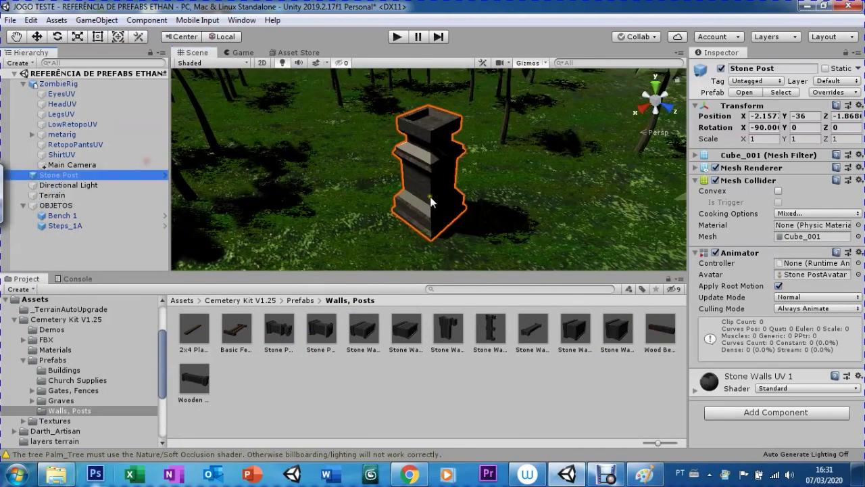
{"action": "left_click_drag", "start_coordinate": [419, 203], "coordinate": [390, 220], "text": "alt"}
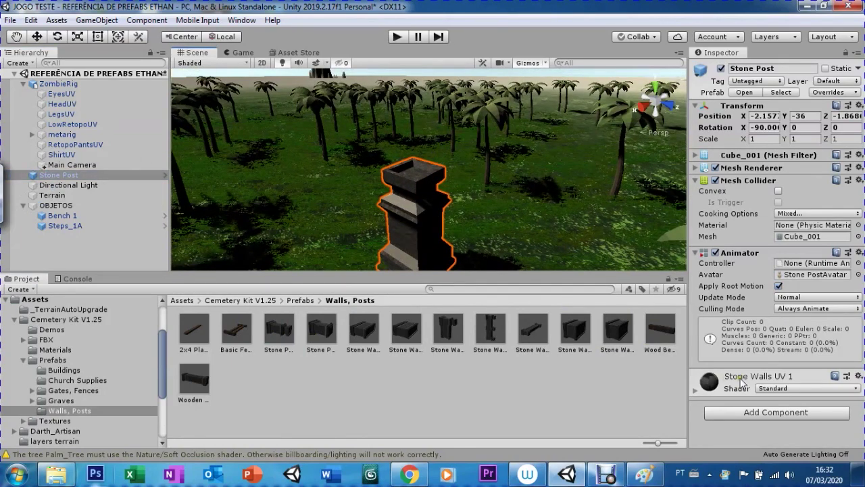
- Switch the Stone Walls UV 1 material to Toon/Basic Outline with a grey main colour
{"action": "left_click", "coordinate": [774, 389]}
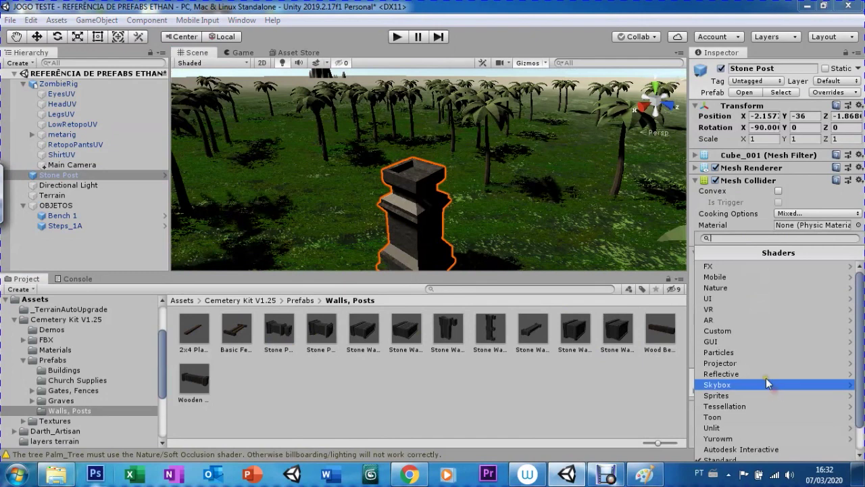
{"action": "left_click", "coordinate": [734, 414]}
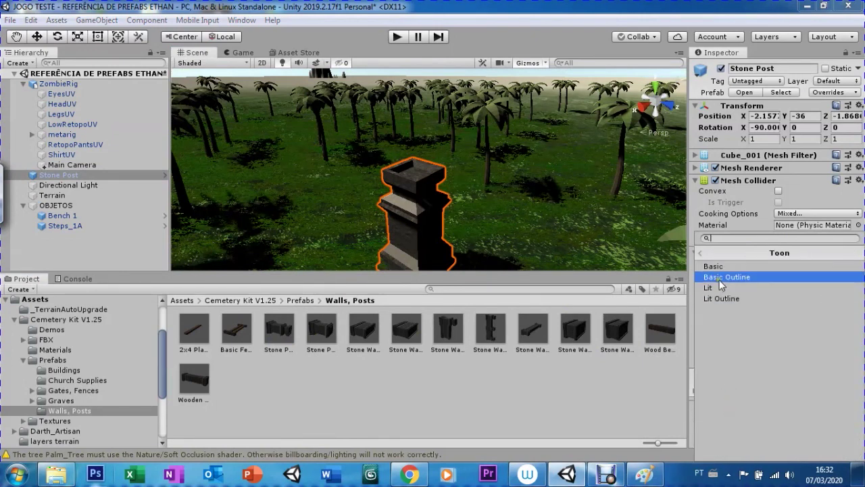
{"action": "left_click", "coordinate": [718, 277]}
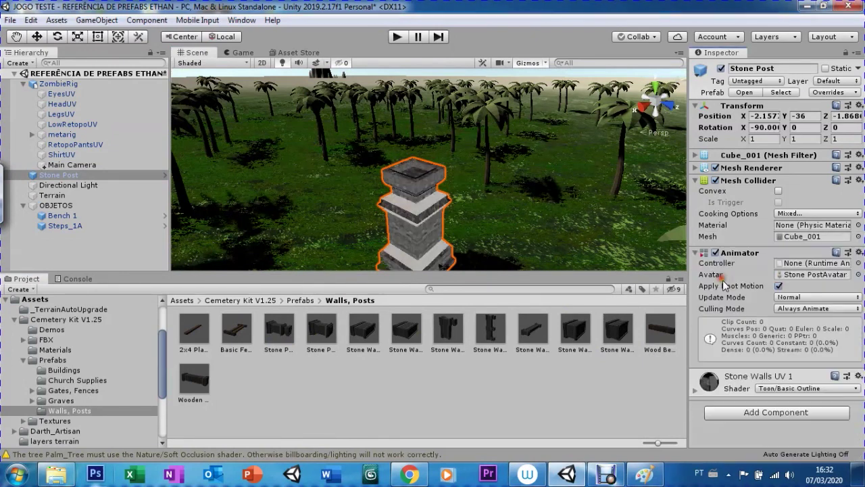
{"action": "left_click", "coordinate": [696, 391]}
{"action": "left_click_drag", "start_coordinate": [861, 309], "coordinate": [861, 365]}
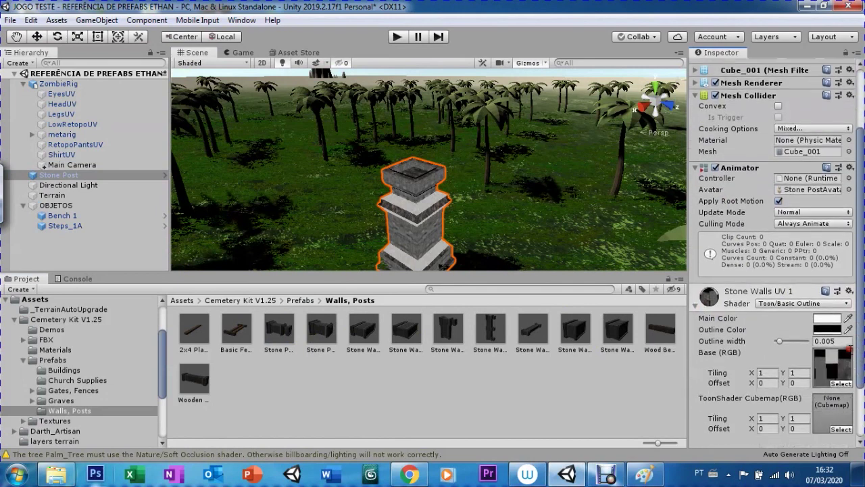
{"action": "left_click", "coordinate": [828, 318]}
{"action": "left_click", "coordinate": [569, 160]}
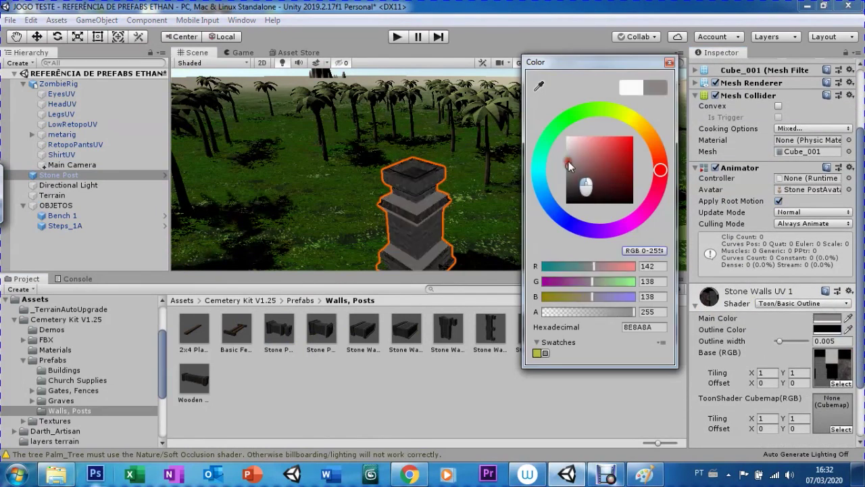
{"action": "left_click", "coordinate": [669, 62]}
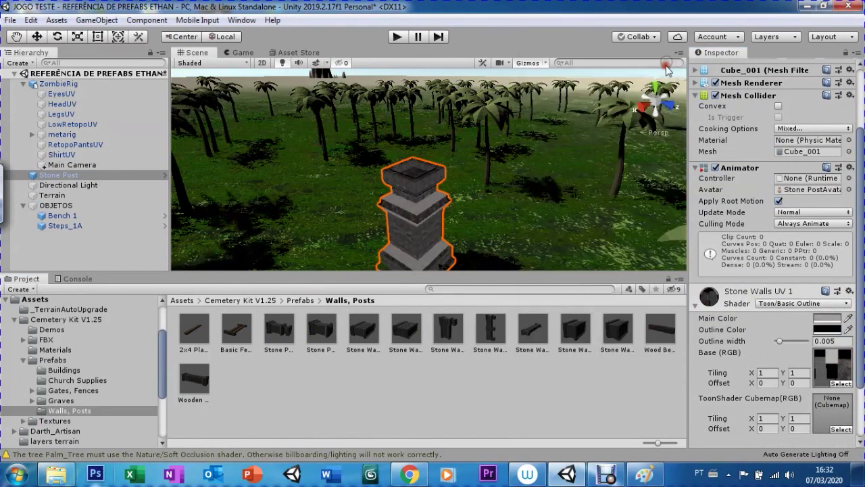
- Reset the base texture's X offset to 0 and assign the ToonLit cubemap
{"action": "scroll", "coordinate": [836, 334], "scroll_direction": "down", "scroll_amount": 3}
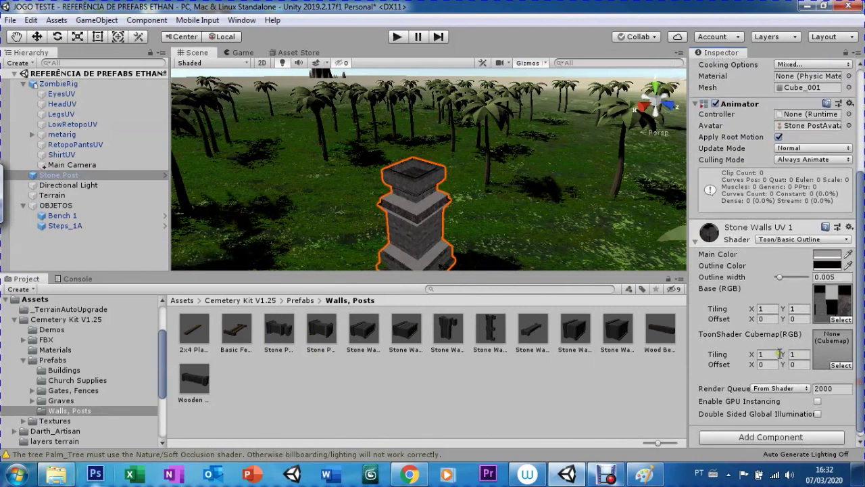
{"action": "left_click", "coordinate": [762, 310]}
{"action": "left_click", "coordinate": [765, 320]}
{"action": "type", "text": "1.15"}
{"action": "left_click_drag", "start_coordinate": [765, 323], "coordinate": [806, 328]}
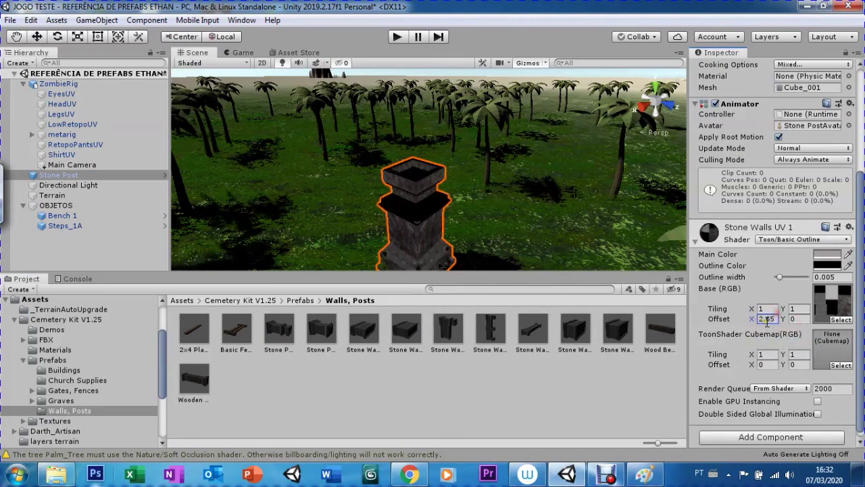
{"action": "type", "text": "0"}
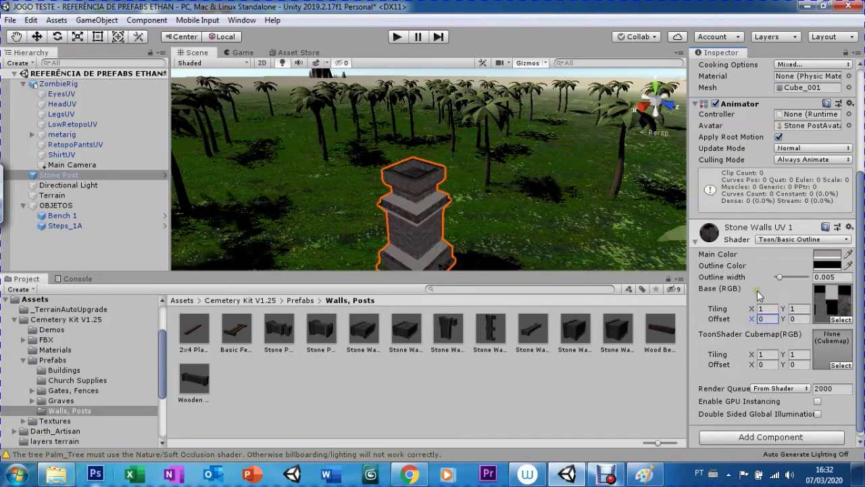
{"action": "left_click", "coordinate": [840, 365]}
{"action": "double_click", "coordinate": [513, 147]}
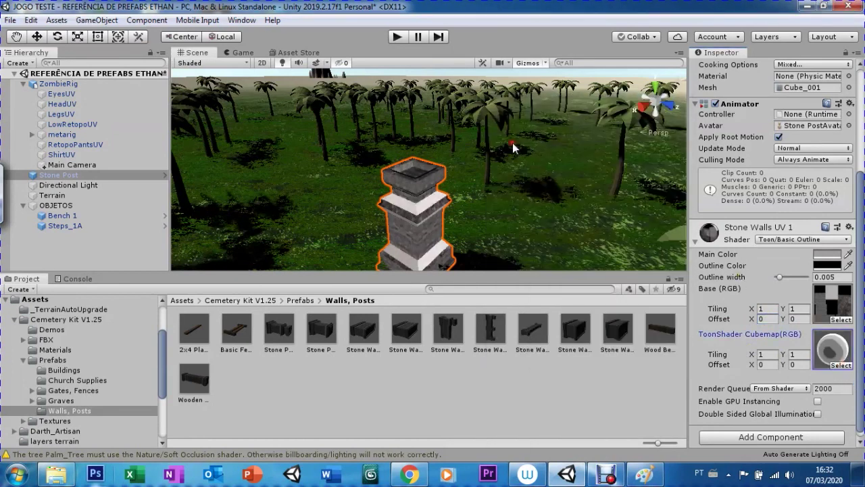
{"action": "mouse_move", "coordinate": [306, 203]}
{"action": "left_mouse_down"}
{"action": "mouse_move", "coordinate": [375, 140]}
{"action": "mouse_move", "coordinate": [283, 213]}
{"action": "mouse_move", "coordinate": [459, 137]}
{"action": "left_mouse_up"}
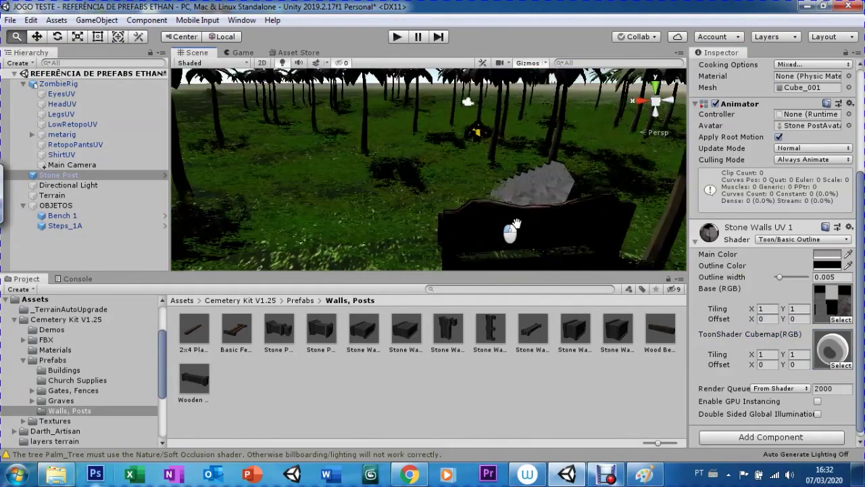
- Assign the ToonLit cubemap to the Steps_1A material and centre the view on the steps
{"action": "left_click", "coordinate": [575, 201]}
{"action": "left_click", "coordinate": [839, 359]}
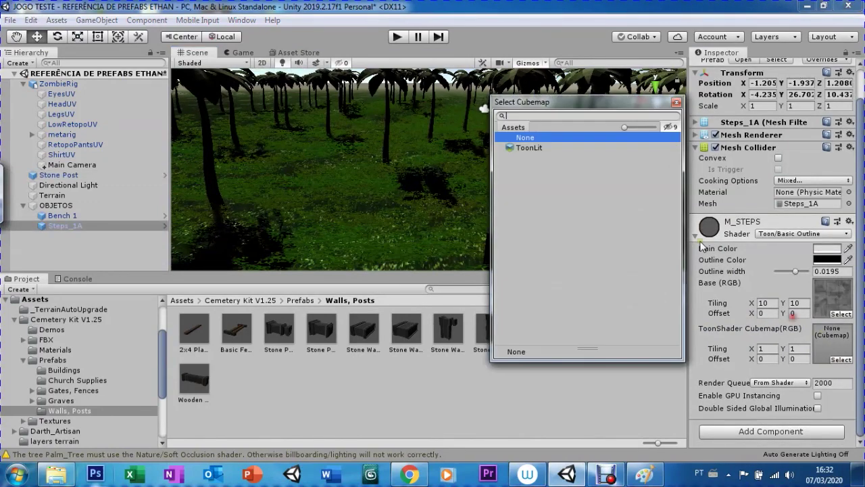
{"action": "double_click", "coordinate": [541, 148]}
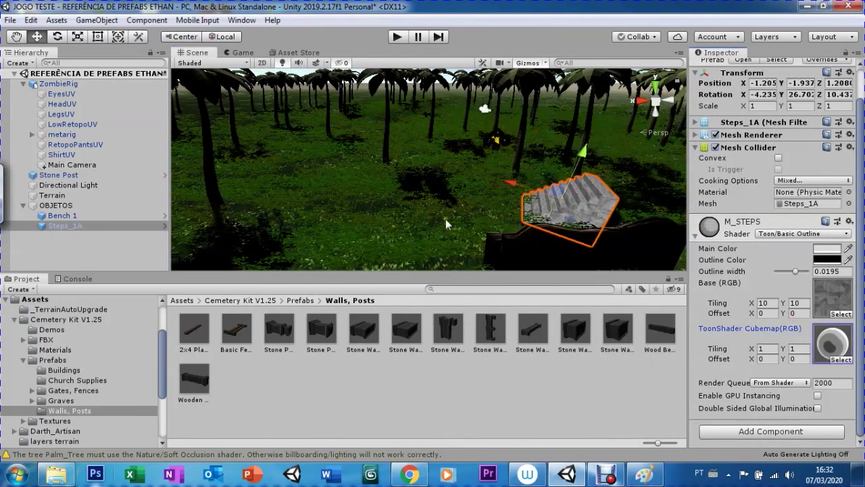
{"action": "key", "text": "f"}
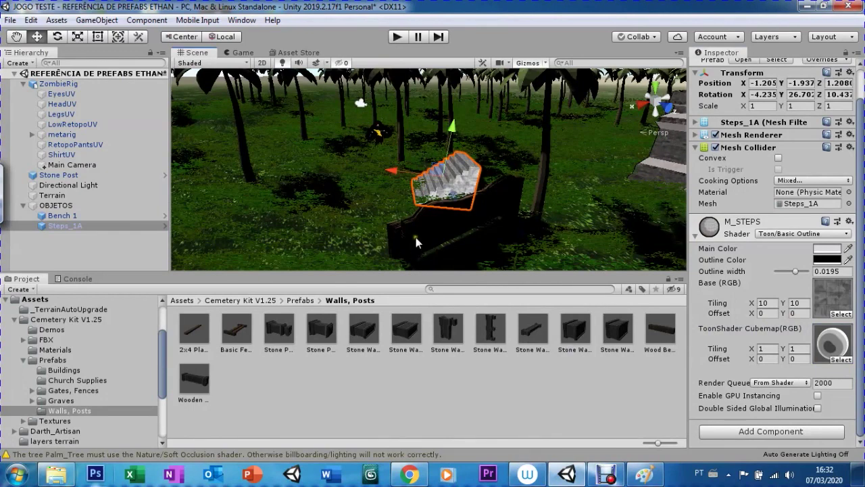
- Give Bench 1 the Toon/Basic Outline shader, outline width 0.0178, and the ToonLit cubemap
{"action": "left_click", "coordinate": [416, 242]}
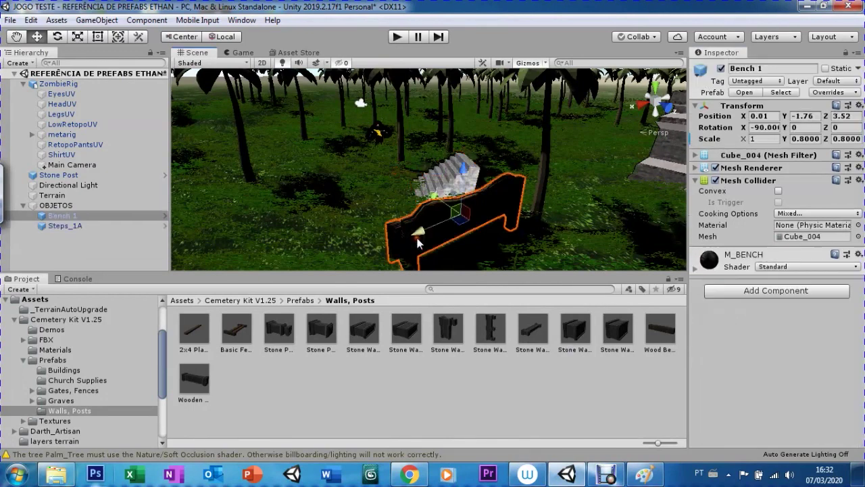
{"action": "left_click", "coordinate": [778, 269]}
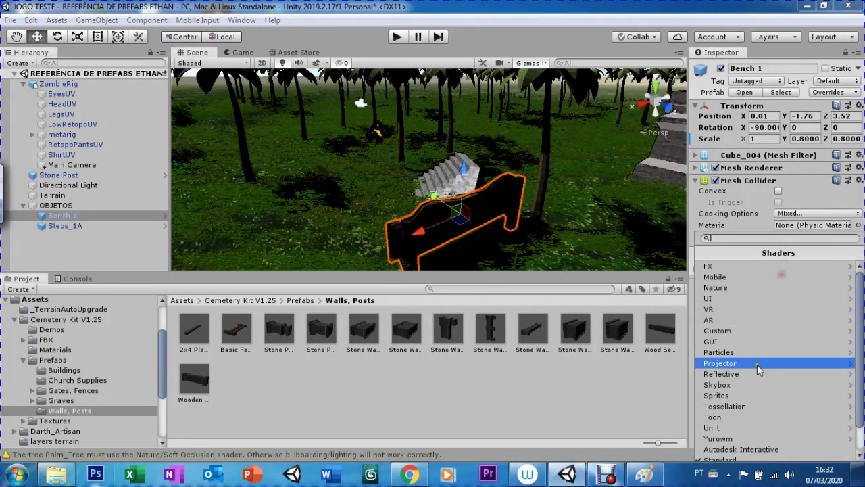
{"action": "left_click", "coordinate": [726, 414]}
{"action": "left_click", "coordinate": [726, 276]}
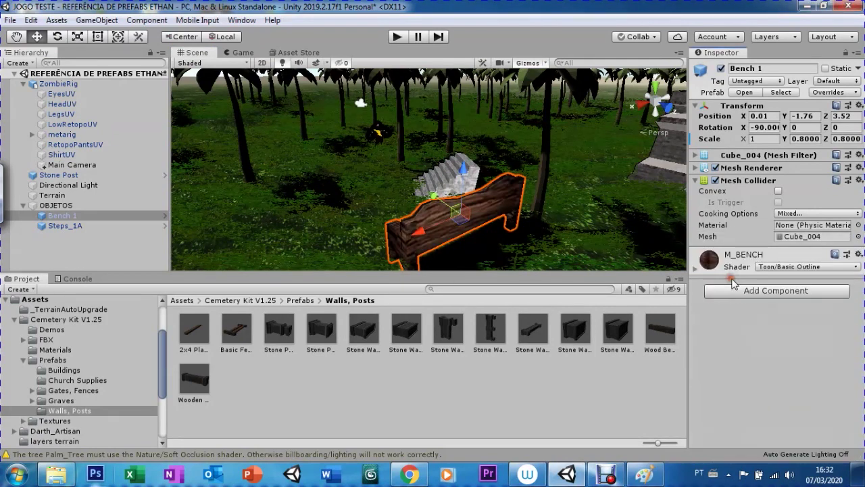
{"action": "left_click", "coordinate": [695, 269]}
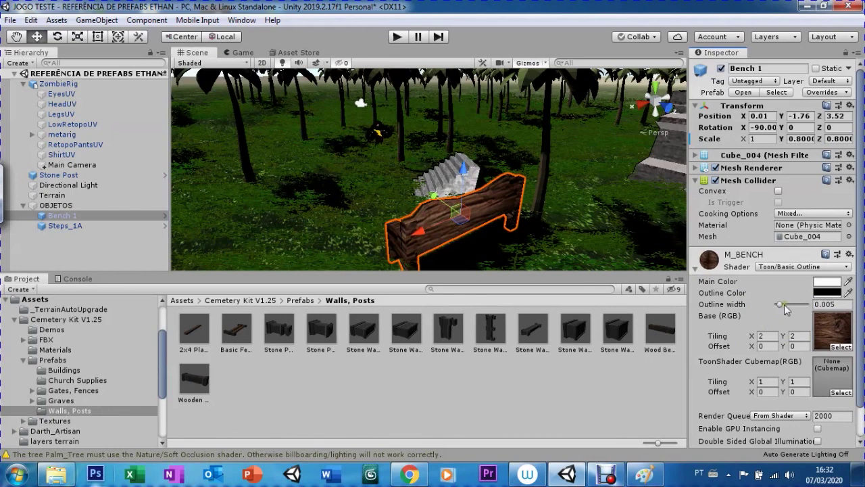
{"action": "left_click_drag", "start_coordinate": [781, 305], "coordinate": [795, 304]}
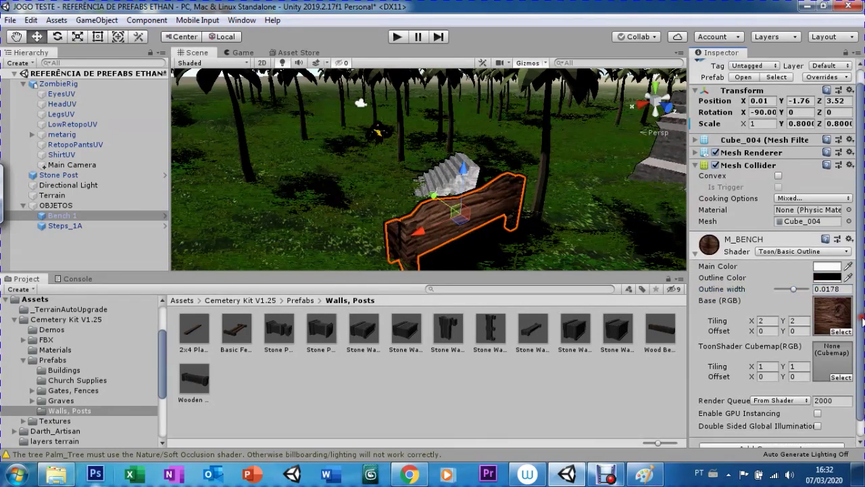
{"action": "left_click_drag", "start_coordinate": [861, 301], "coordinate": [863, 332]}
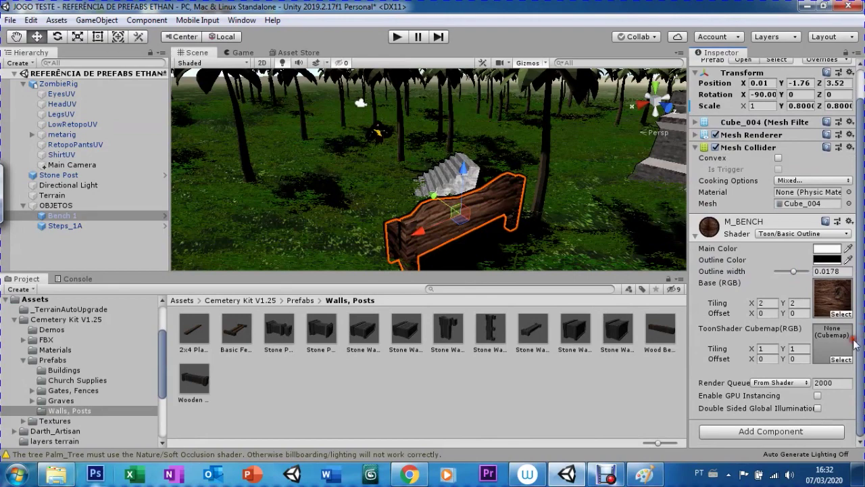
{"action": "left_click", "coordinate": [841, 359]}
{"action": "double_click", "coordinate": [520, 150]}
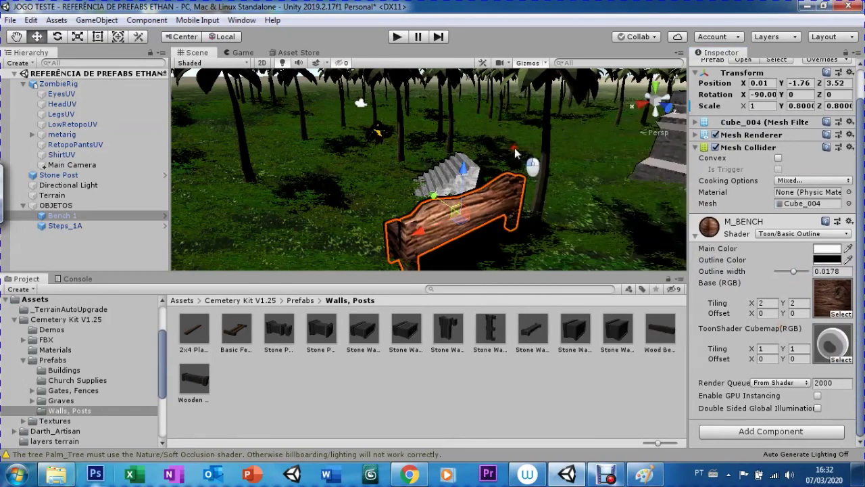
- Thicken the Stone Post's outline width to 0.0224
{"action": "left_click_drag", "start_coordinate": [514, 148], "coordinate": [580, 187], "text": "alt"}
{"action": "left_click", "coordinate": [501, 161]}
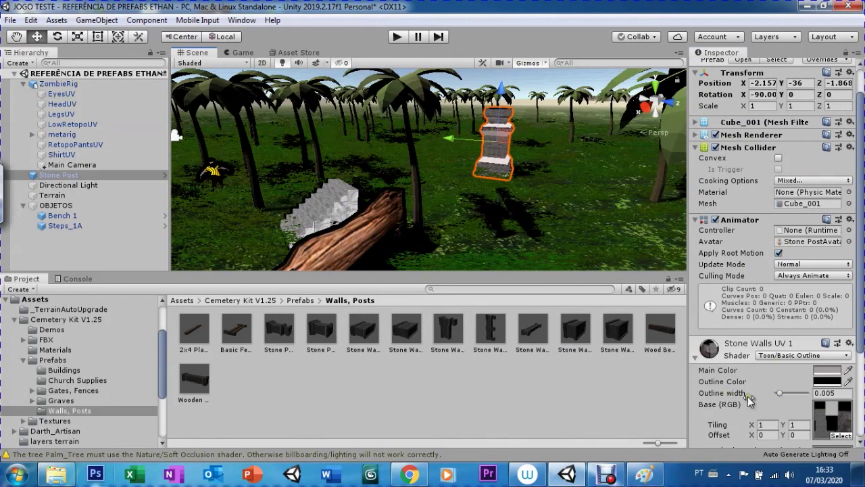
{"action": "left_click_drag", "start_coordinate": [779, 393], "coordinate": [792, 399]}
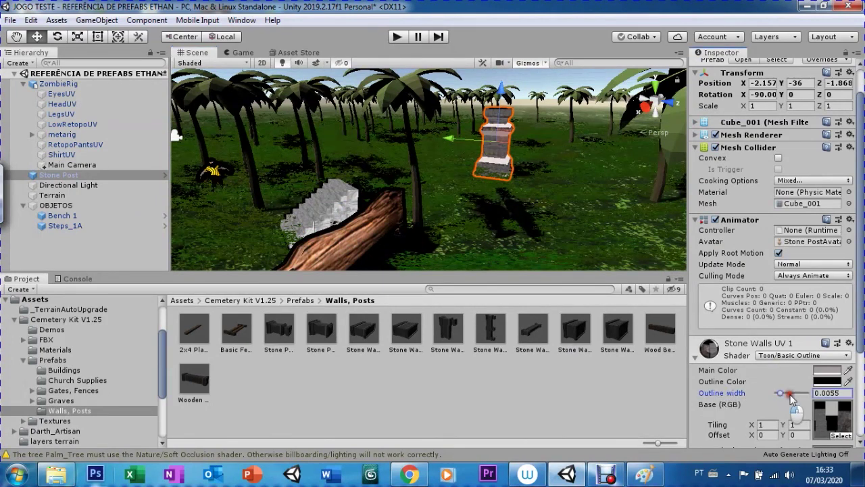
{"action": "left_click_drag", "start_coordinate": [792, 398], "coordinate": [799, 393]}
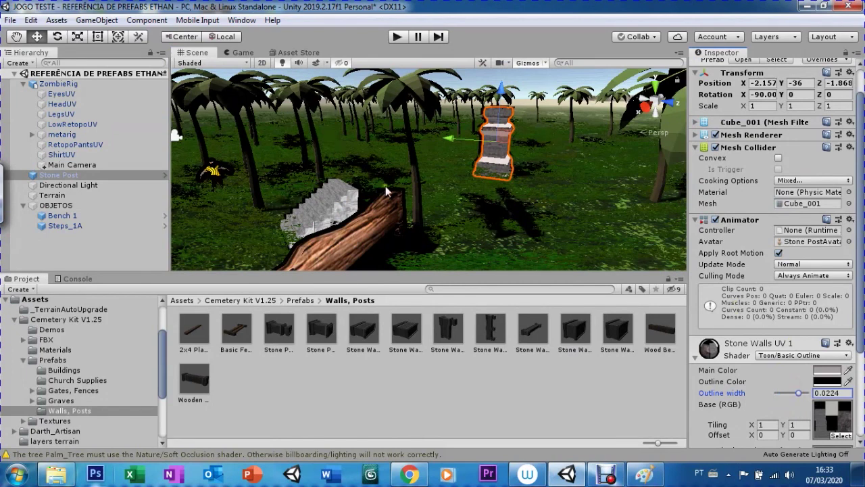
{"action": "left_click", "coordinate": [260, 302]}
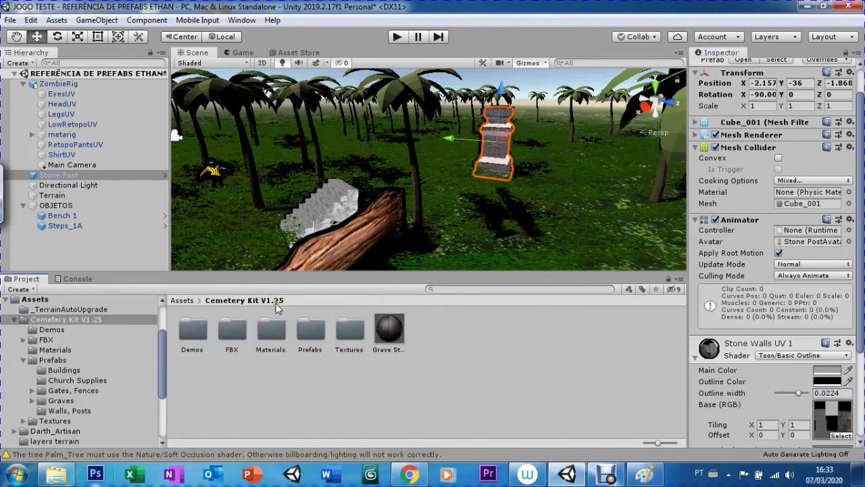
- Open Prefabs > Gates, Fences and pick a fence prefab
{"action": "double_click", "coordinate": [298, 333]}
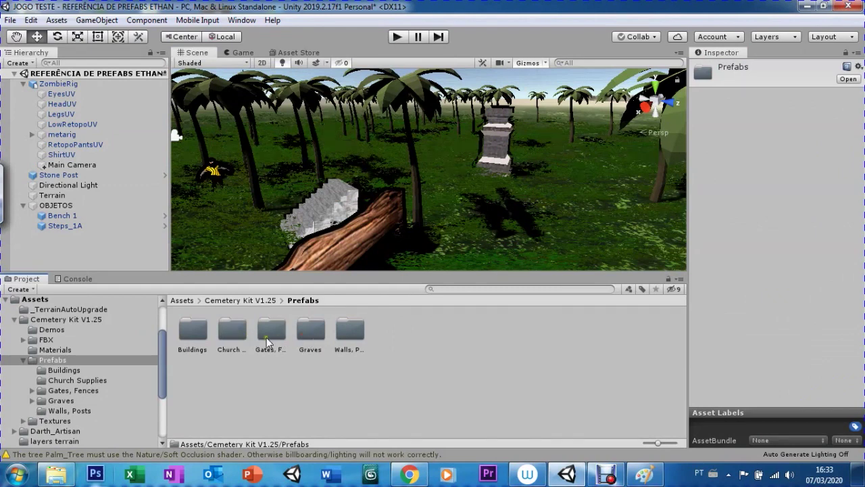
{"action": "left_click", "coordinate": [265, 335]}
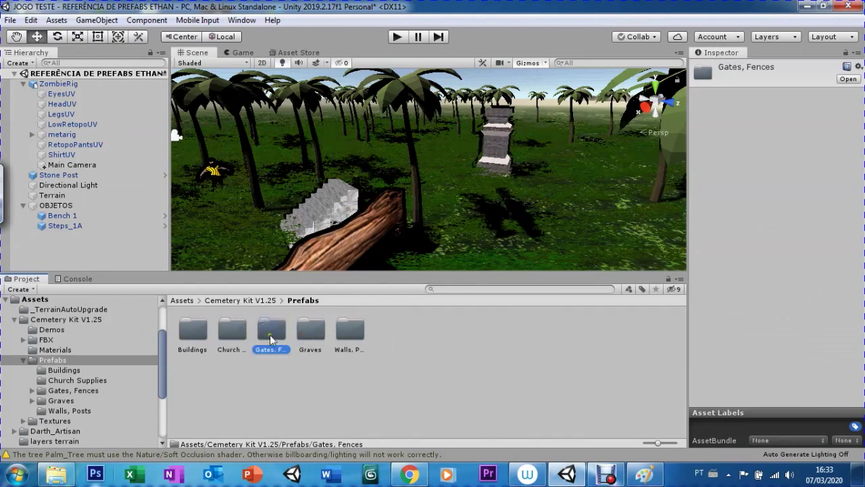
{"action": "double_click", "coordinate": [269, 334]}
{"action": "left_click", "coordinate": [276, 331]}
{"action": "double_click", "coordinate": [276, 380]}
- Inspect Fence_2B in Prefab Mode from the front, then exit back to the scene
{"action": "double_click", "coordinate": [650, 329]}
{"action": "mouse_move", "coordinate": [436, 199]}
{"action": "left_mouse_down", "text": "alt"}
{"action": "mouse_move", "coordinate": [333, 196]}
{"action": "mouse_move", "coordinate": [271, 113]}
{"action": "left_mouse_up", "text": "alt"}
{"action": "right_click_drag", "start_coordinate": [39, 53], "coordinate": [38, 41], "text": "alt"}
{"action": "mouse_move", "coordinate": [492, 183]}
{"action": "left_mouse_down", "text": "alt"}
{"action": "mouse_move", "coordinate": [386, 222]}
{"action": "mouse_move", "coordinate": [300, 142]}
{"action": "mouse_move", "coordinate": [185, 115]}
{"action": "left_mouse_up", "text": "alt"}
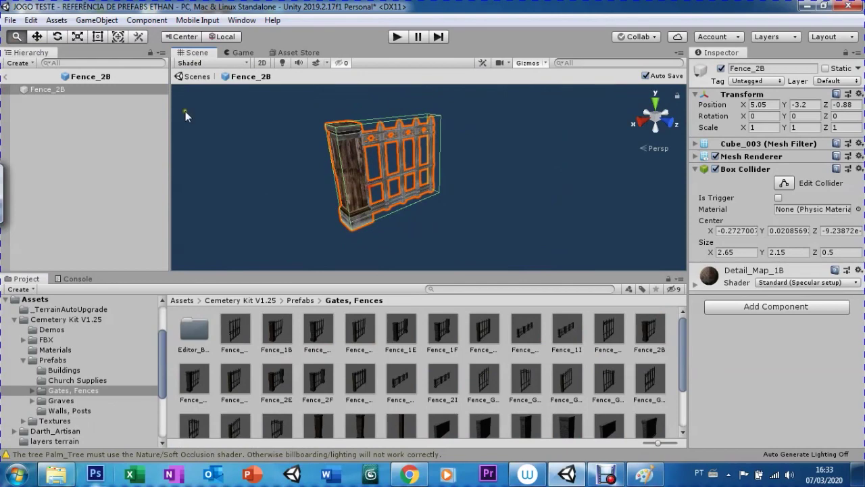
{"action": "left_click", "coordinate": [5, 77]}
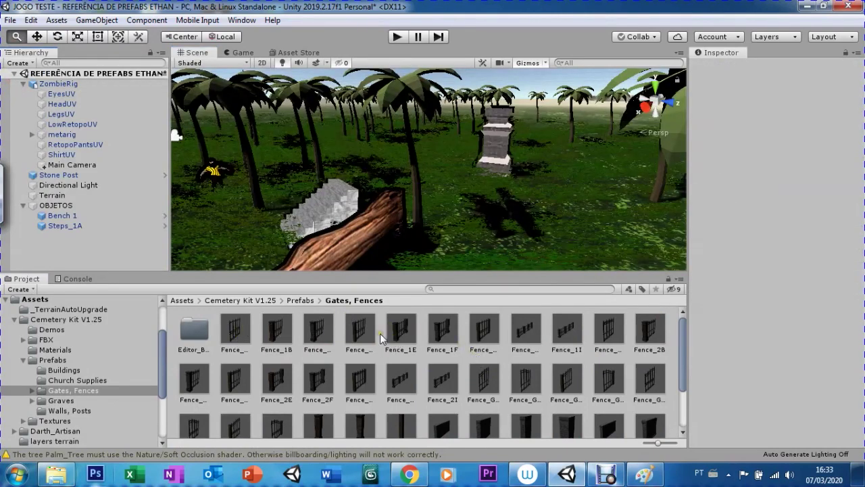
- Place Fence_1A and Fence_1E beside the Stone Post and frame them in view
{"action": "left_click_drag", "start_coordinate": [232, 328], "coordinate": [557, 226]}
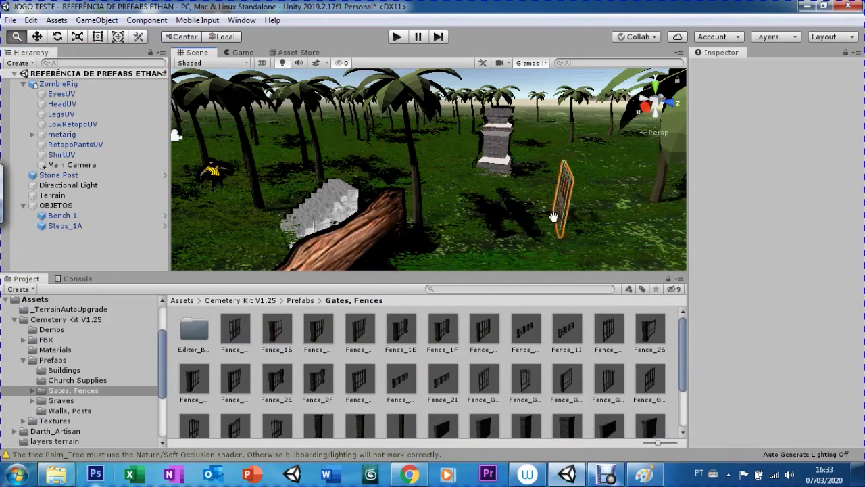
{"action": "scroll", "coordinate": [503, 182], "scroll_direction": "up", "scroll_amount": 3}
{"action": "middle_click_drag", "start_coordinate": [504, 182], "coordinate": [351, 172]}
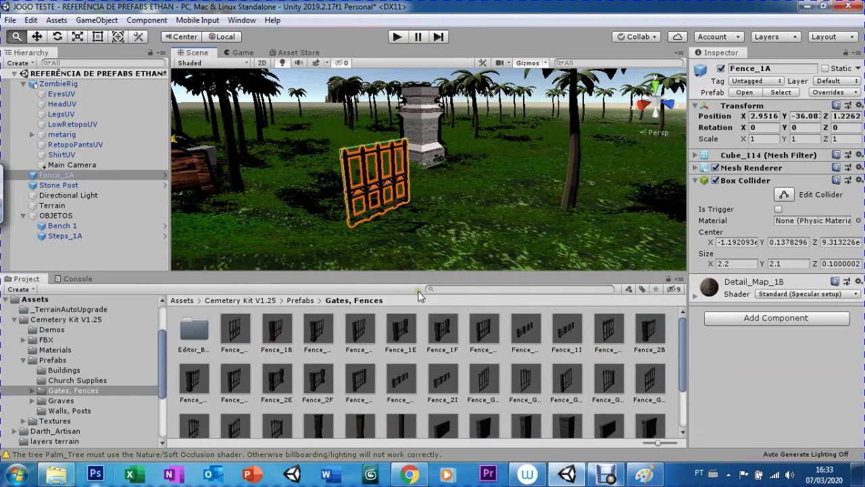
{"action": "left_click_drag", "start_coordinate": [408, 345], "coordinate": [453, 192]}
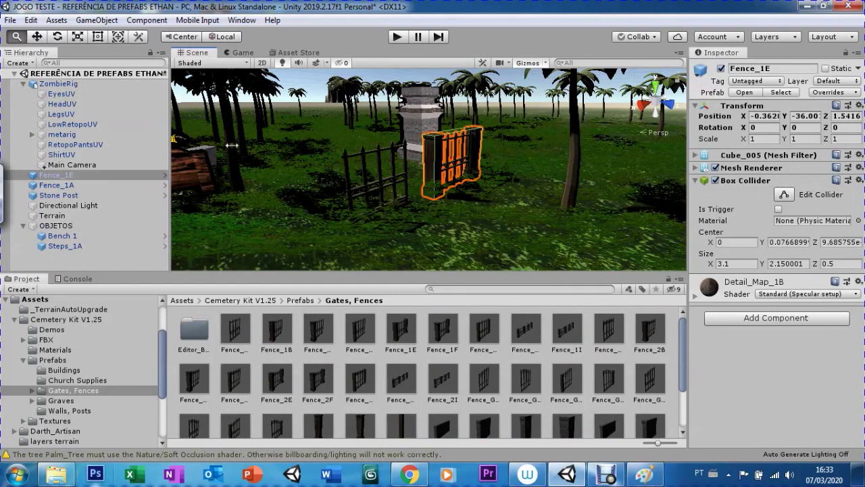
{"action": "left_click_drag", "start_coordinate": [433, 210], "coordinate": [379, 234]}
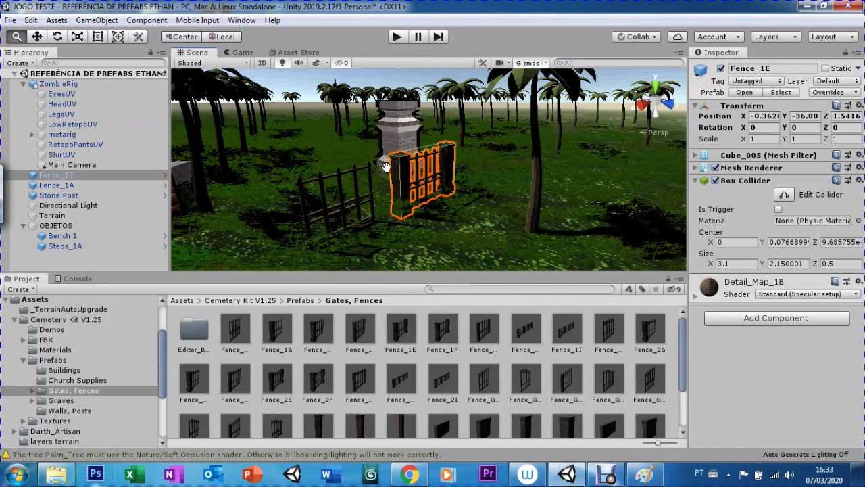
{"action": "left_click", "coordinate": [786, 194]}
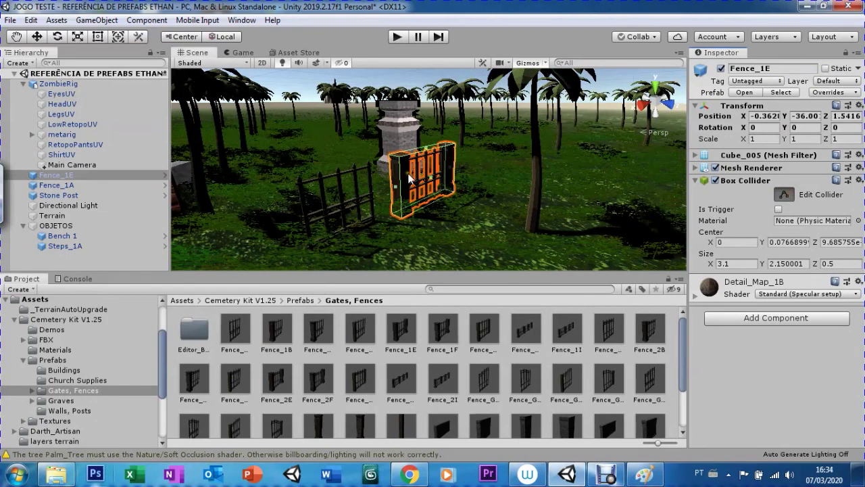
- Switch Detail_Map_1B to the Toon/Basic Outline shader with outline width 0.0114
{"action": "left_click", "coordinate": [786, 295]}
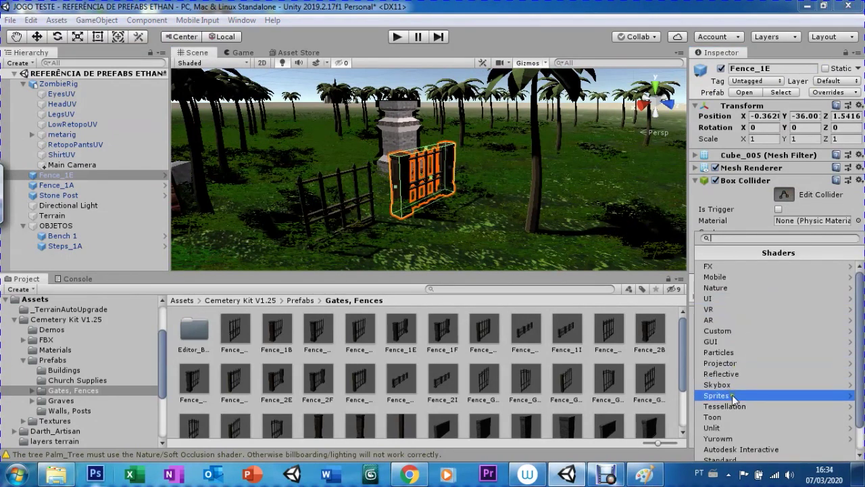
{"action": "left_click", "coordinate": [723, 415]}
{"action": "left_click", "coordinate": [733, 279]}
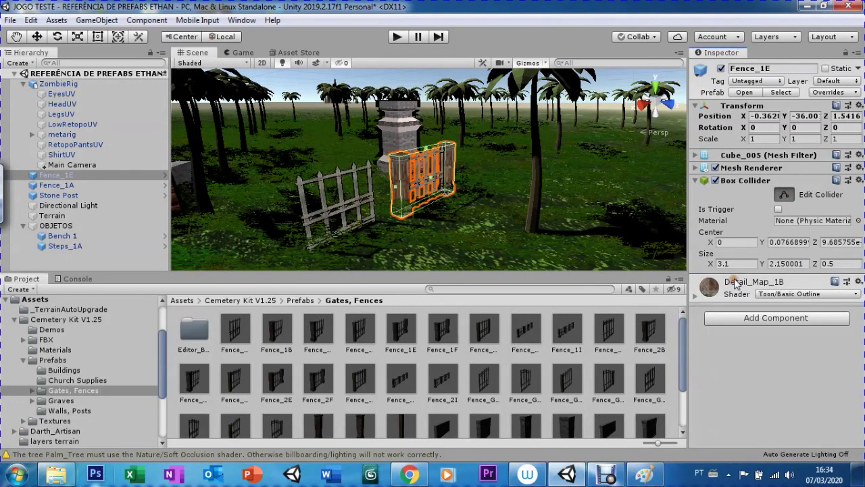
{"action": "left_click", "coordinate": [695, 296]}
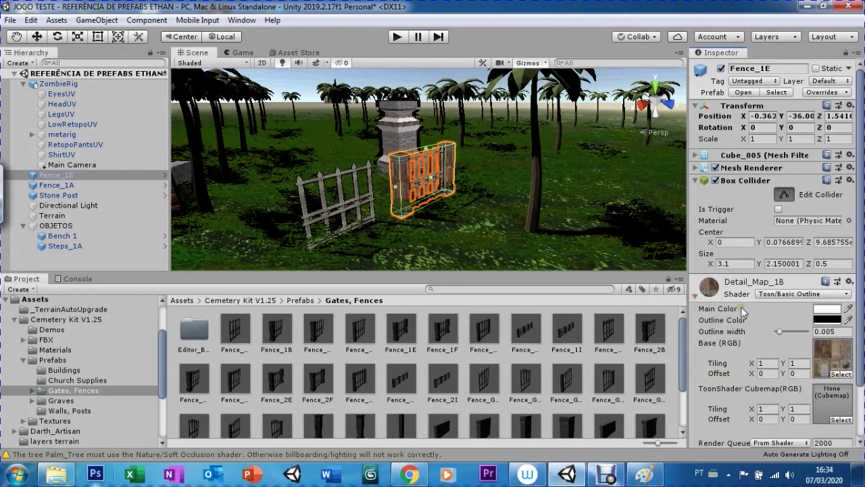
{"action": "left_click_drag", "start_coordinate": [779, 331], "coordinate": [786, 331]}
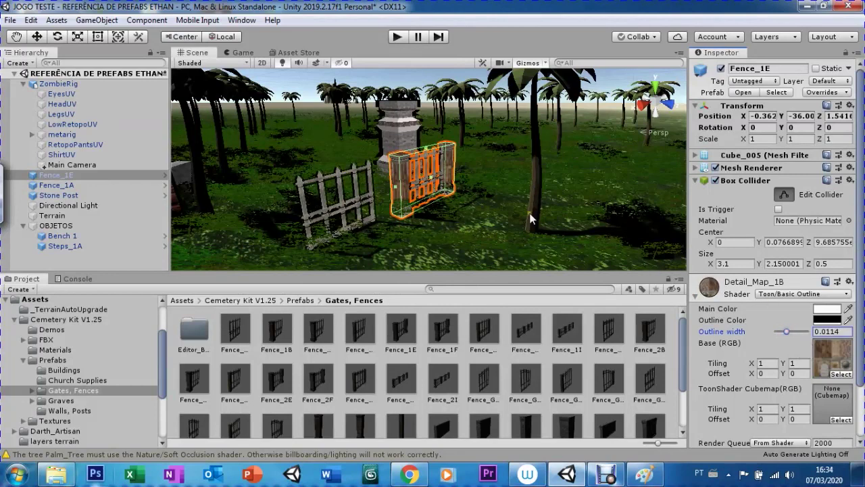
{"action": "scroll", "coordinate": [702, 286], "scroll_direction": "down", "scroll_amount": 4}
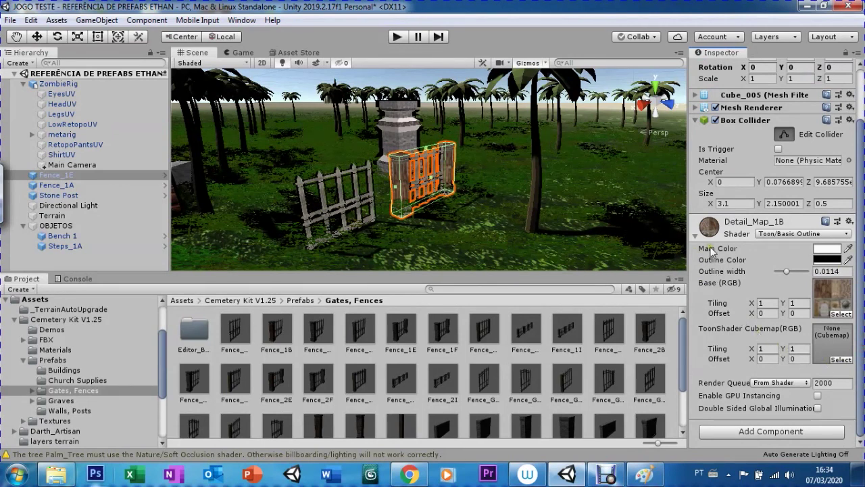
- Set the main colour to grey 989393, assign the ToonLit cubemap, then start the playtest
{"action": "left_click", "coordinate": [821, 250]}
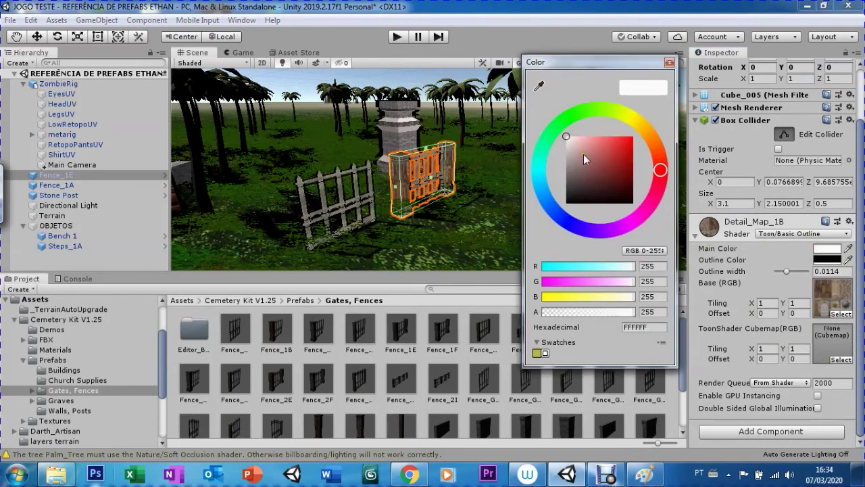
{"action": "left_click_drag", "start_coordinate": [583, 159], "coordinate": [569, 165]}
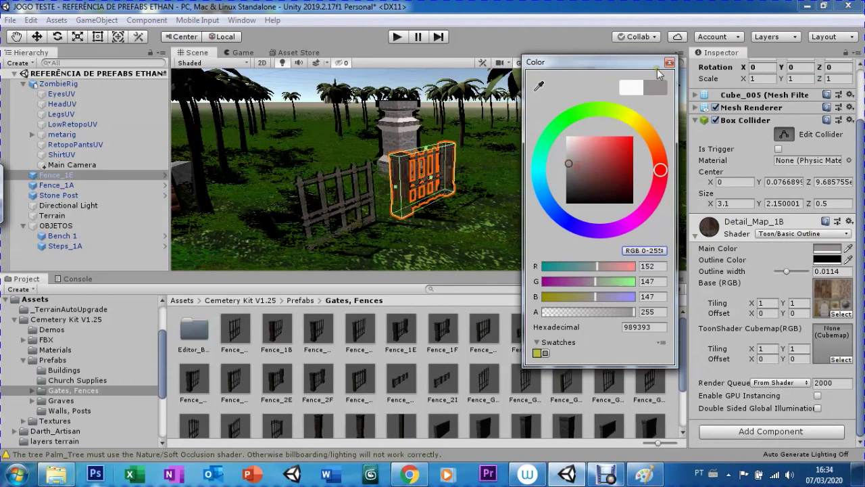
{"action": "left_click", "coordinate": [669, 63]}
{"action": "left_click", "coordinate": [823, 359]}
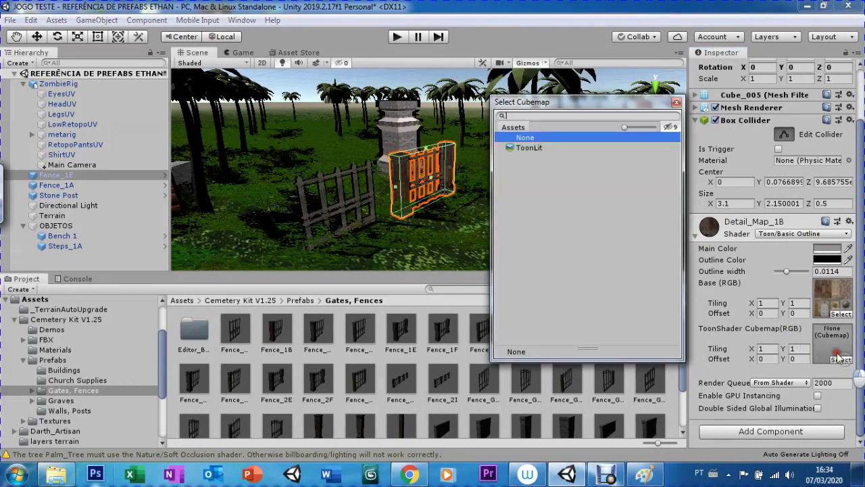
{"action": "double_click", "coordinate": [519, 149]}
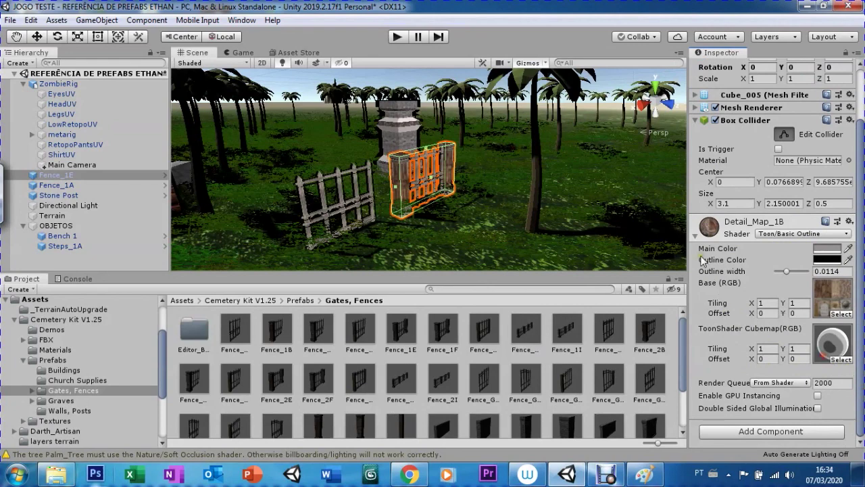
{"action": "left_click", "coordinate": [694, 231]}
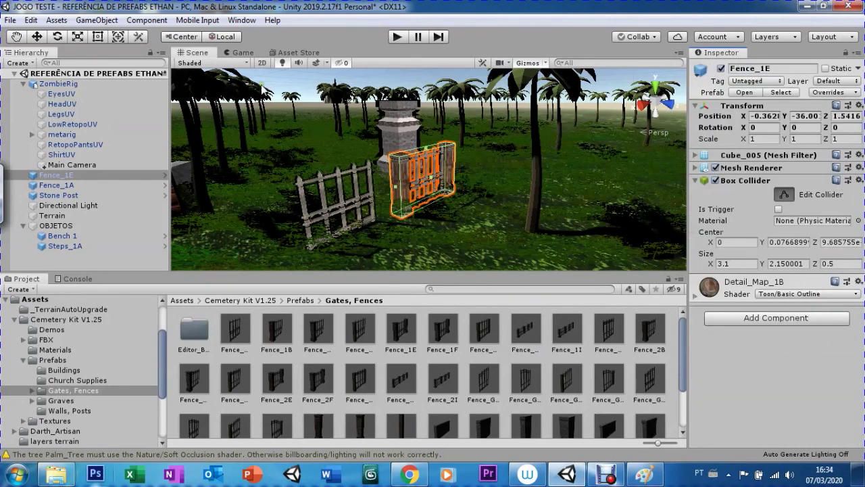
{"action": "left_click", "coordinate": [242, 52]}
{"action": "left_click", "coordinate": [397, 37]}
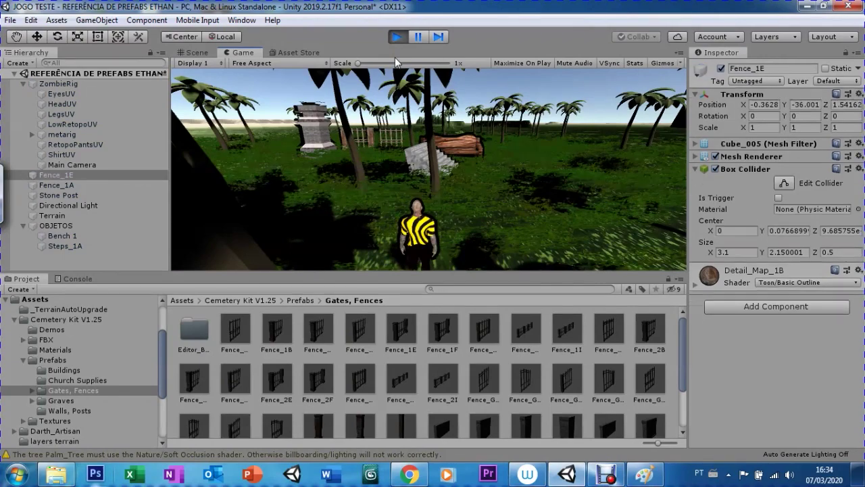
- Walk the character past the stone post and fence gates, then push into the stone tower wall
{"action": "key", "text": "w"}
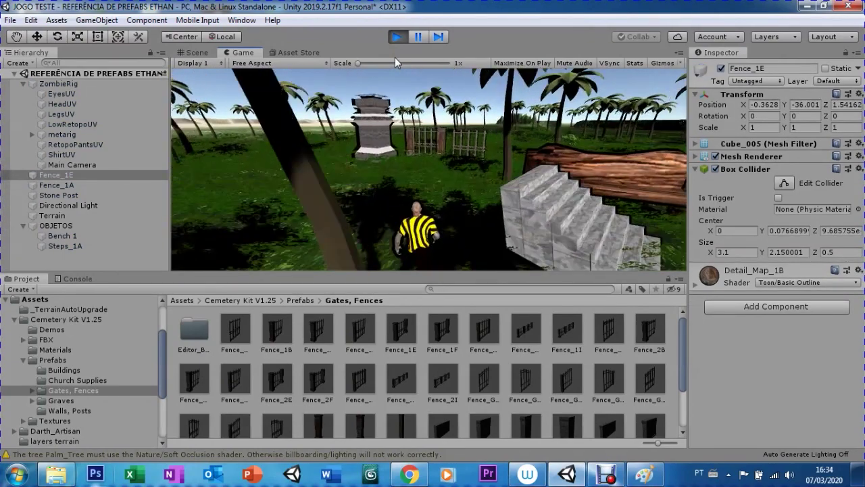
{"action": "key", "text": "d"}
{"action": "key", "text": "w"}
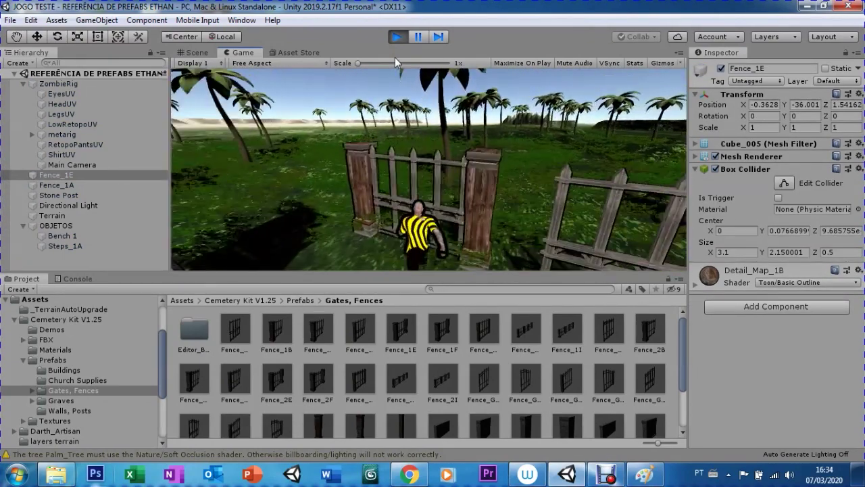
{"action": "key", "text": "a"}
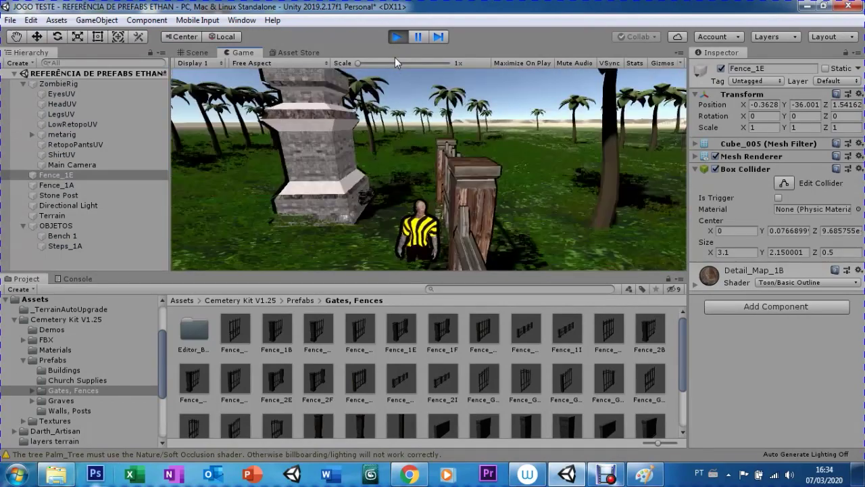
{"action": "key", "text": "d"}
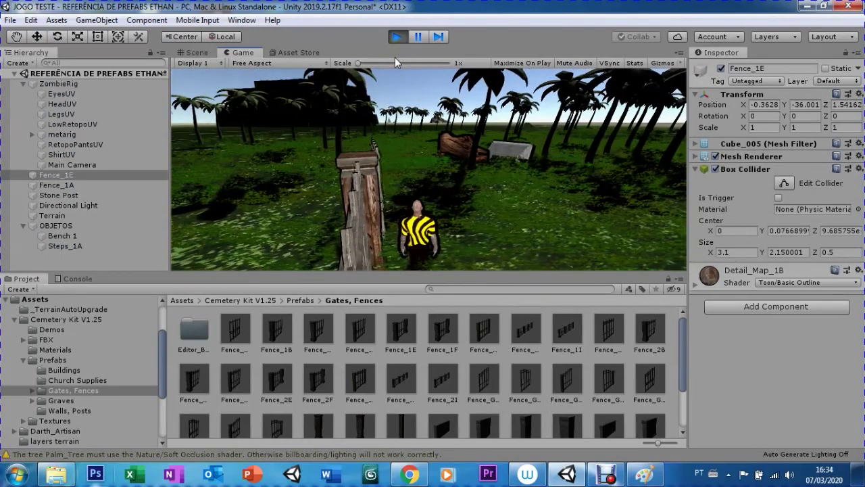
{"action": "key", "text": "a"}
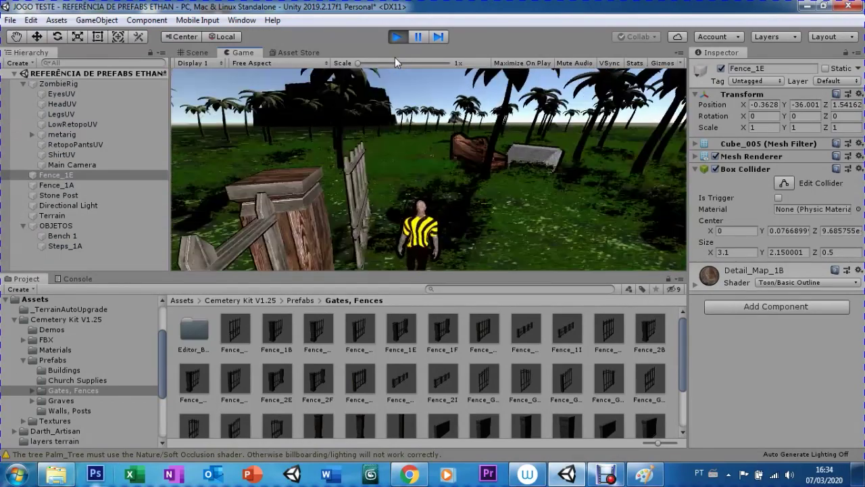
{"action": "key", "text": "a"}
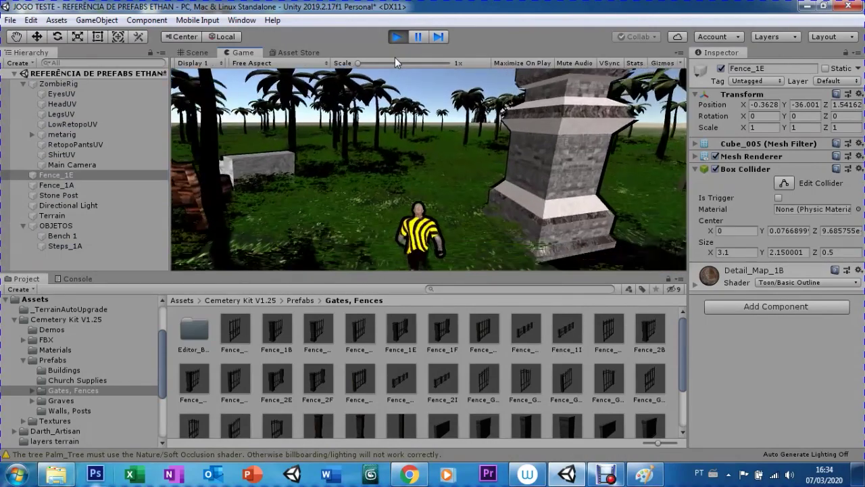
{"action": "key", "text": "d"}
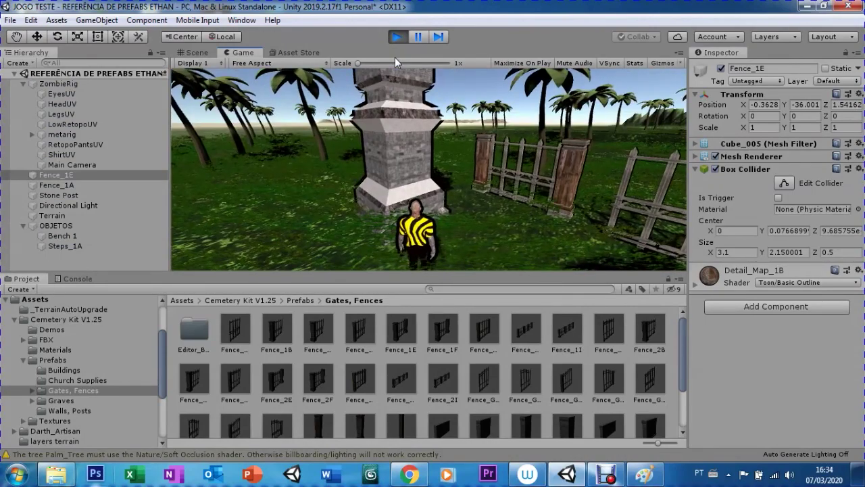
{"action": "key", "text": "w"}
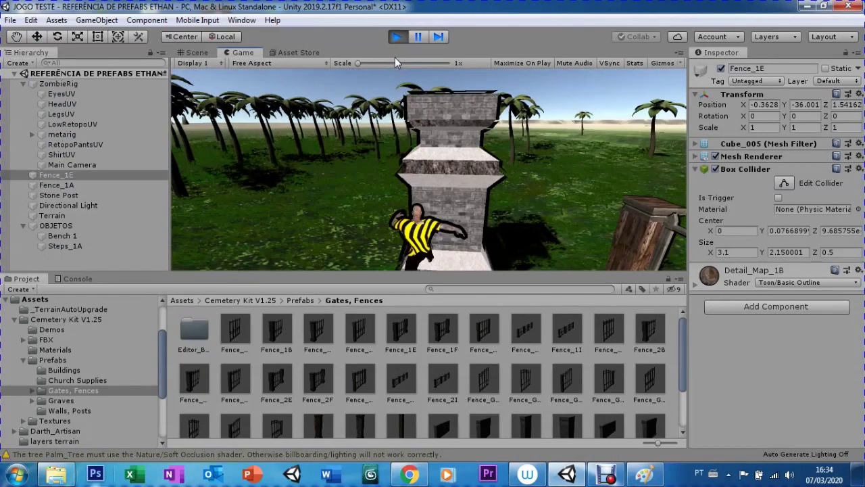
{"action": "key", "text": "a"}
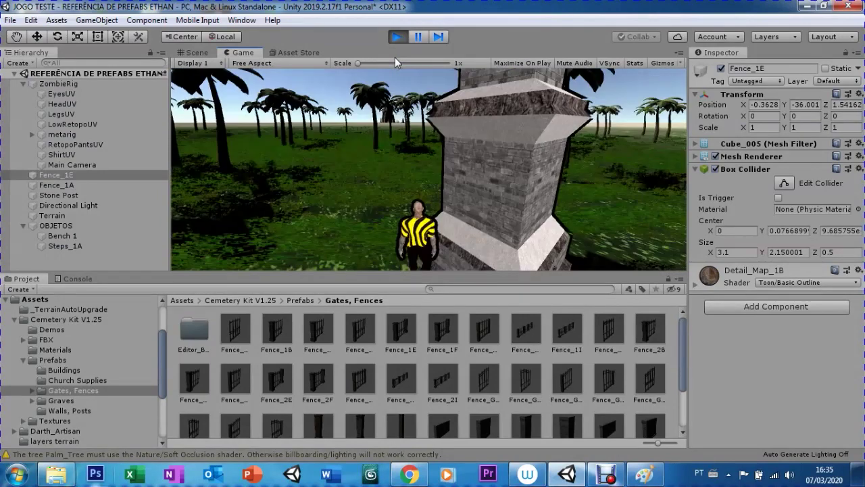
{"action": "key", "text": "w"}
{"action": "key", "text": "a"}
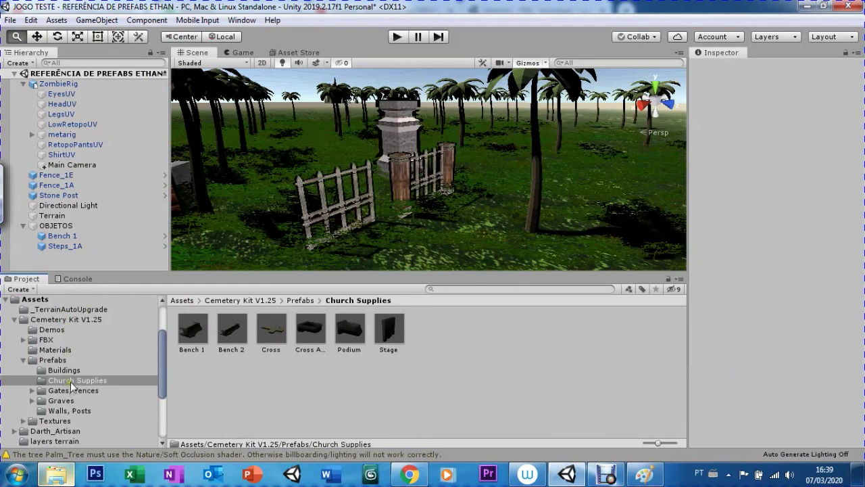
- Place the Cross prefab and set its Church Supplies UV material to Toon/Basic Outline, width 0.03
{"action": "left_click_drag", "start_coordinate": [269, 322], "coordinate": [477, 245]}
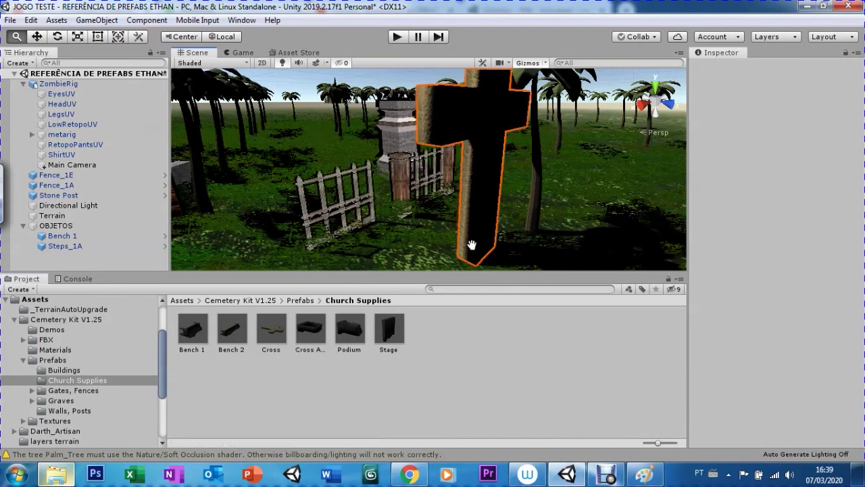
{"action": "left_click", "coordinate": [774, 266]}
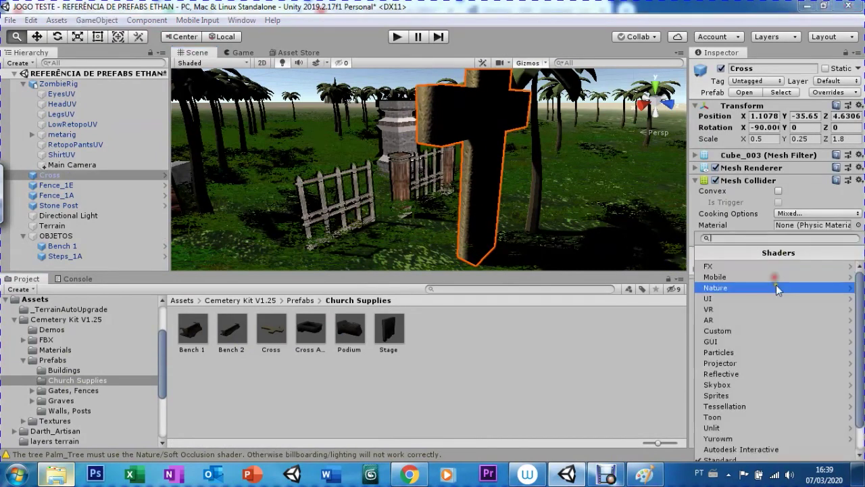
{"action": "left_click", "coordinate": [716, 419]}
{"action": "left_click", "coordinate": [737, 277]}
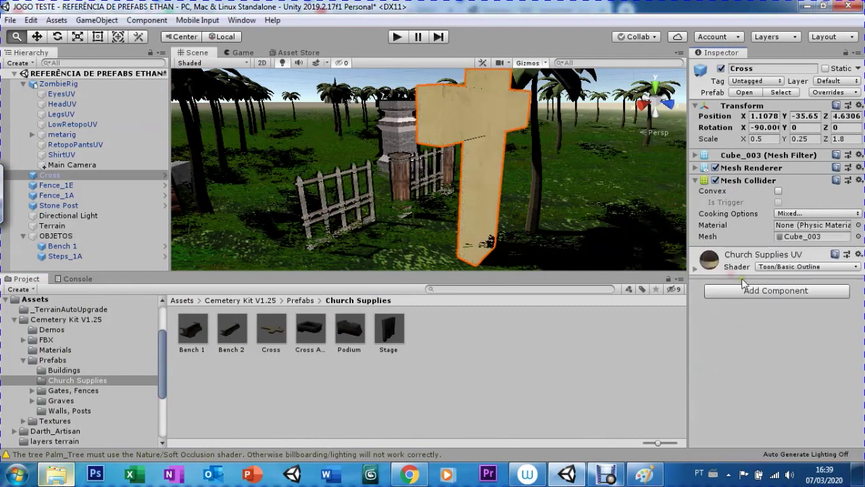
{"action": "left_click", "coordinate": [700, 269]}
{"action": "left_click_drag", "start_coordinate": [784, 304], "coordinate": [809, 305]}
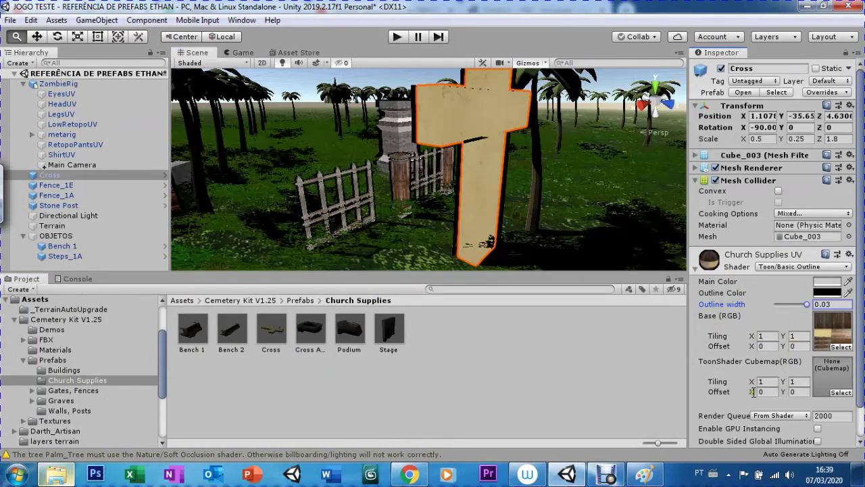
- Assign the ToonLit cubemap to the cross's shader and scale the cross down uniformly
{"action": "left_click", "coordinate": [838, 392]}
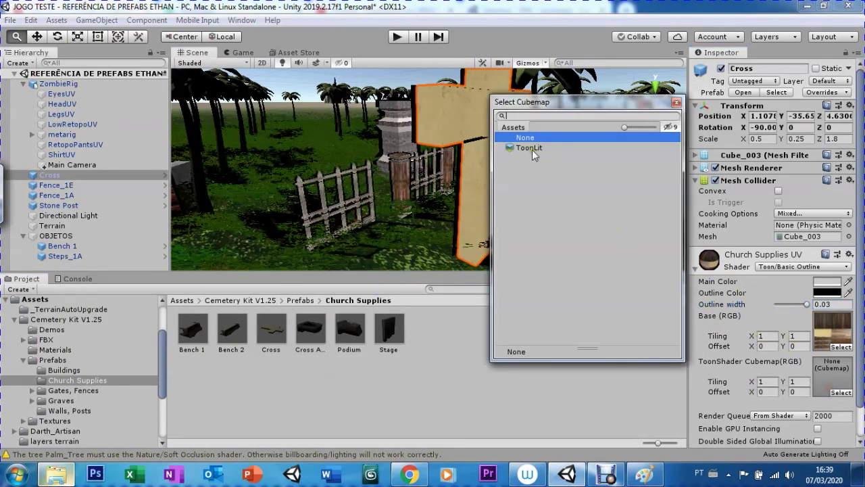
{"action": "double_click", "coordinate": [532, 149]}
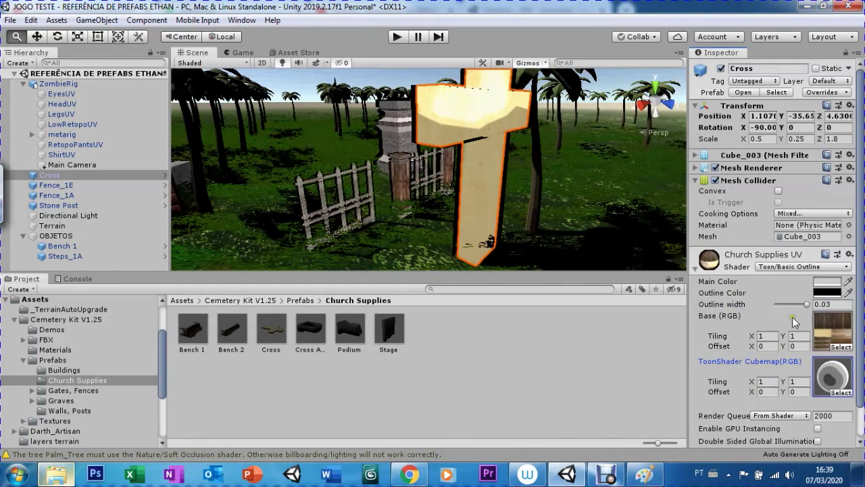
{"action": "scroll", "coordinate": [862, 365], "scroll_direction": "down", "scroll_amount": 3}
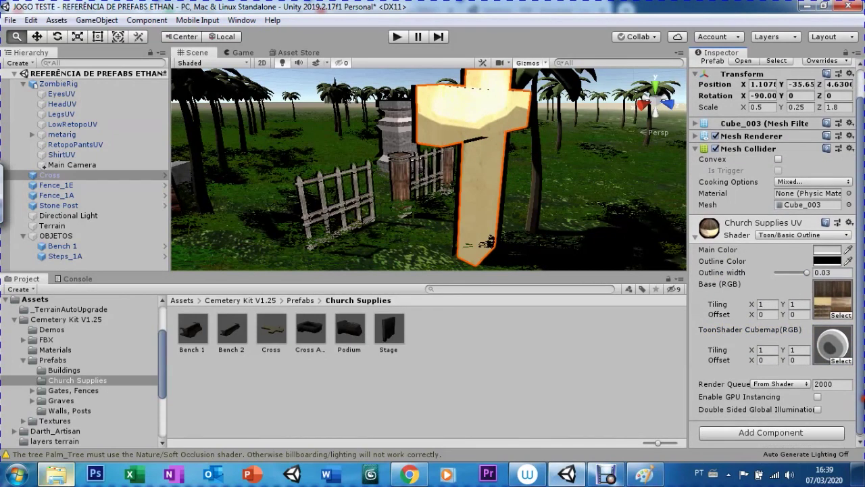
{"action": "scroll", "coordinate": [860, 357], "scroll_direction": "up", "scroll_amount": 3}
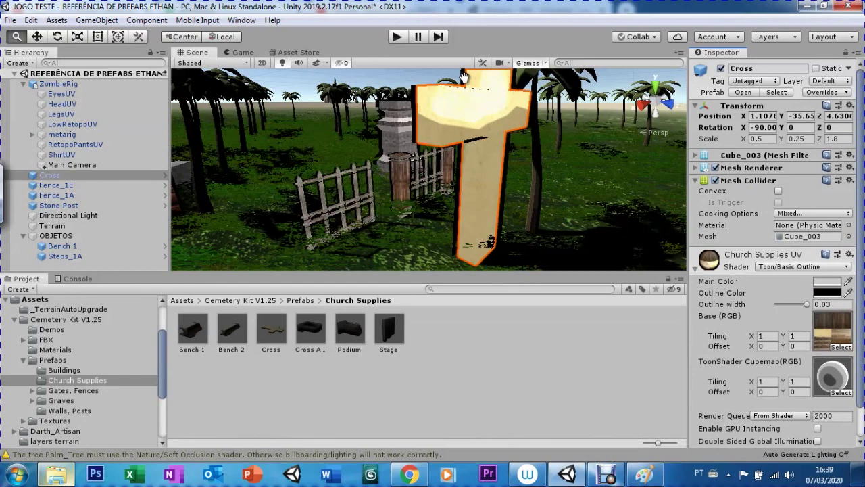
{"action": "key", "text": "r"}
{"action": "mouse_move", "coordinate": [483, 151]}
{"action": "left_mouse_down"}
{"action": "mouse_move", "coordinate": [487, 206]}
{"action": "mouse_move", "coordinate": [486, 190]}
{"action": "left_mouse_up"}
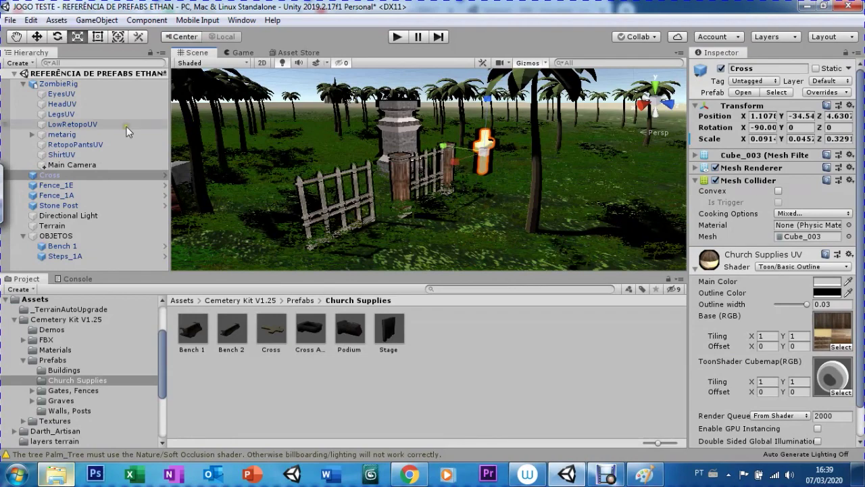
- Frame the ZombieRig character, reselect the cross and thin its outline to 0.0096
{"action": "left_click", "coordinate": [56, 85]}
{"action": "double_click", "coordinate": [56, 86]}
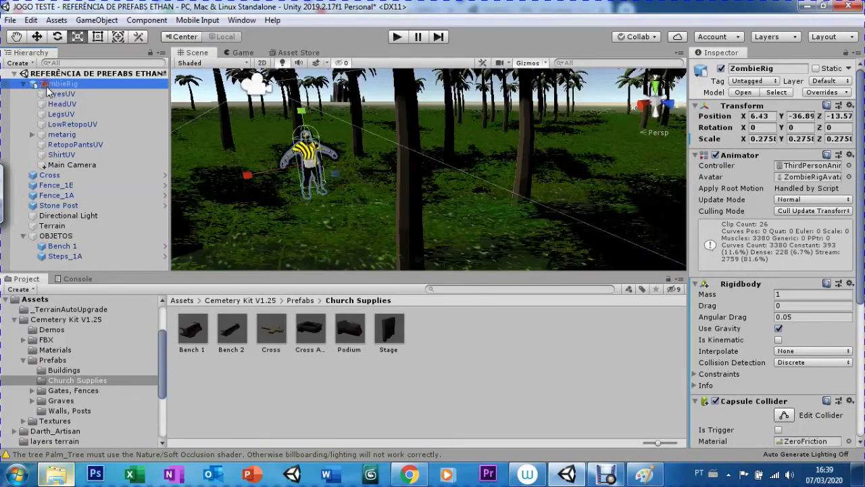
{"action": "scroll", "coordinate": [325, 204], "scroll_direction": "down", "scroll_amount": 5}
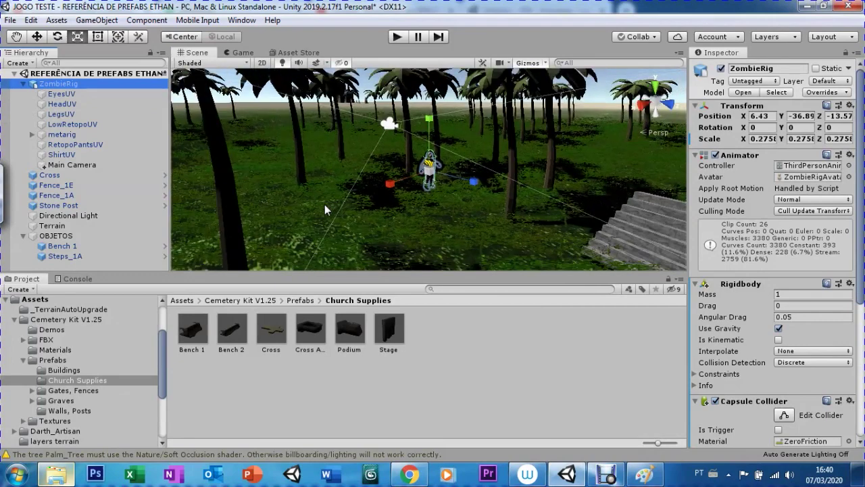
{"action": "left_click_drag", "start_coordinate": [324, 204], "coordinate": [516, 196], "text": "alt"}
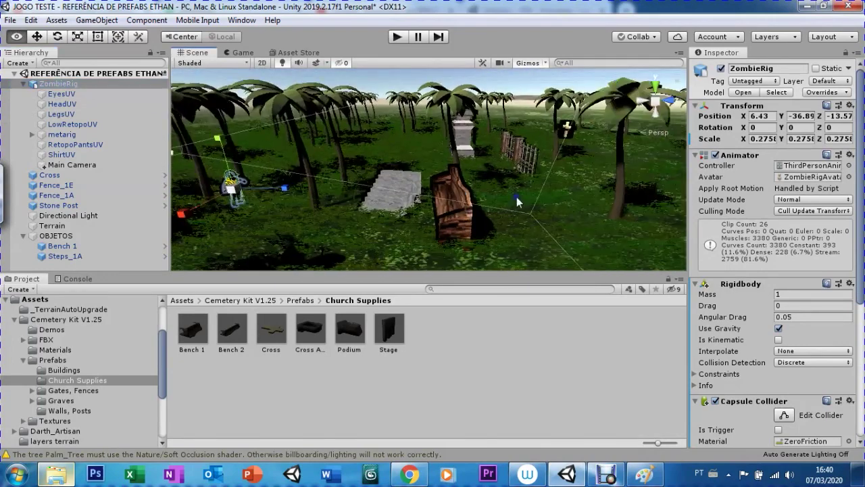
{"action": "left_click", "coordinate": [562, 132]}
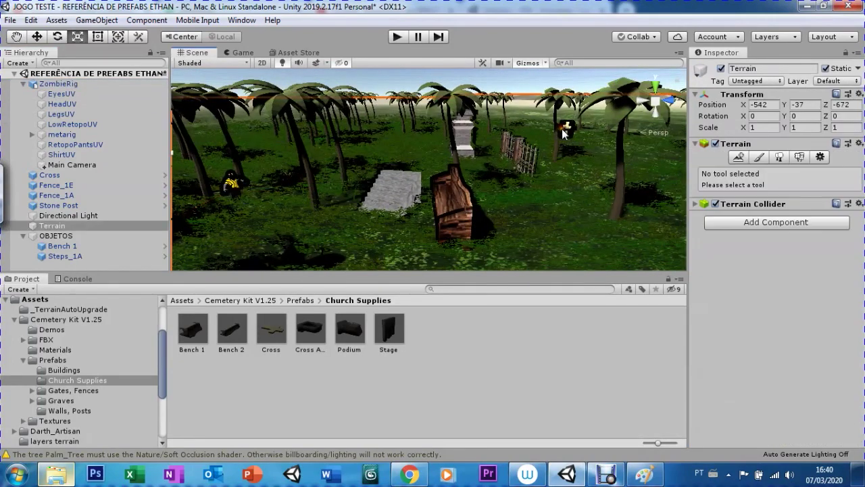
{"action": "left_click", "coordinate": [567, 132]}
{"action": "left_click_drag", "start_coordinate": [803, 307], "coordinate": [784, 304]}
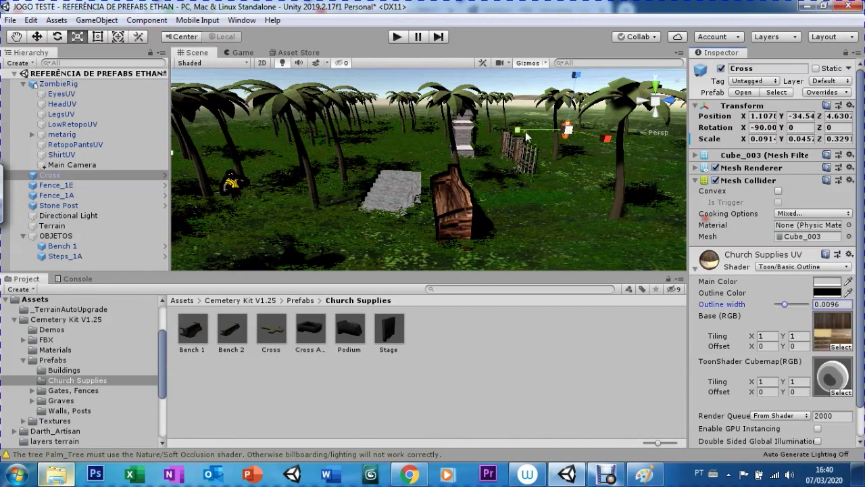
- Move the cross beside the character, lower it onto the ground, and check it in the Game view
{"action": "key", "text": "w"}
{"action": "mouse_move", "coordinate": [527, 137]}
{"action": "left_mouse_down"}
{"action": "mouse_move", "coordinate": [254, 161]}
{"action": "mouse_move", "coordinate": [165, 152]}
{"action": "left_mouse_up"}
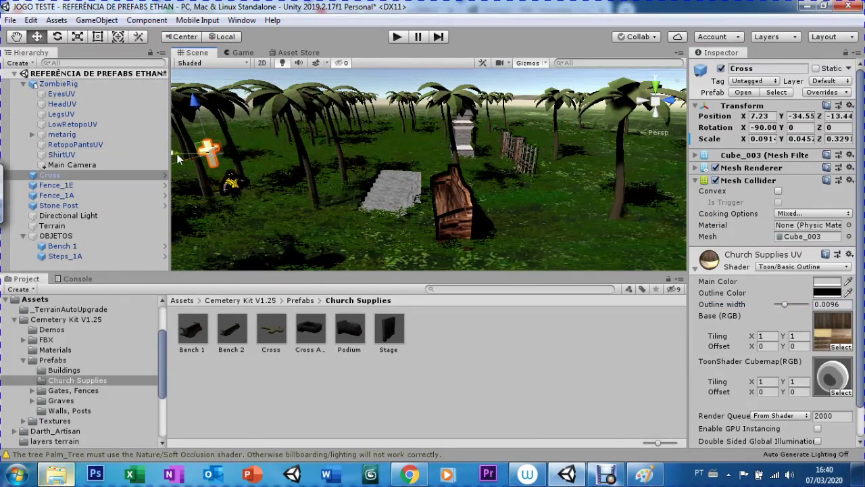
{"action": "mouse_move", "coordinate": [164, 153]}
{"action": "left_mouse_down"}
{"action": "mouse_move", "coordinate": [239, 169]}
{"action": "mouse_move", "coordinate": [236, 137]}
{"action": "left_mouse_up"}
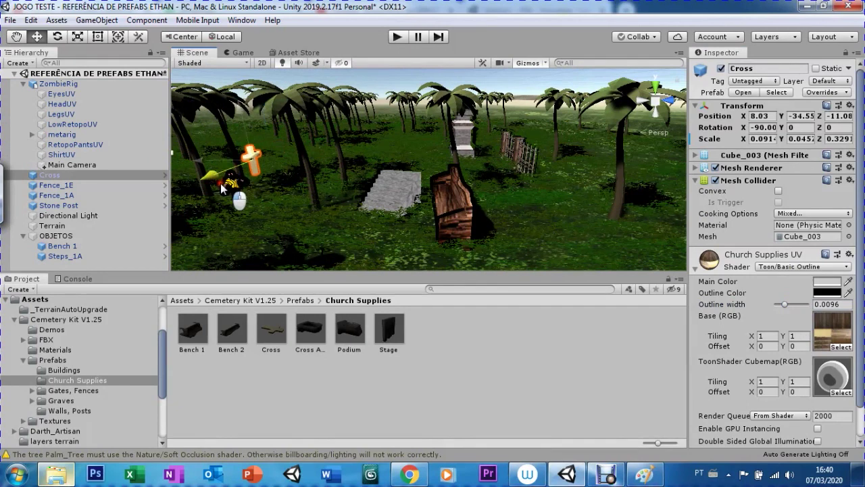
{"action": "mouse_move", "coordinate": [248, 122]}
{"action": "left_mouse_down"}
{"action": "mouse_move", "coordinate": [229, 230]}
{"action": "mouse_move", "coordinate": [251, 149]}
{"action": "left_mouse_up"}
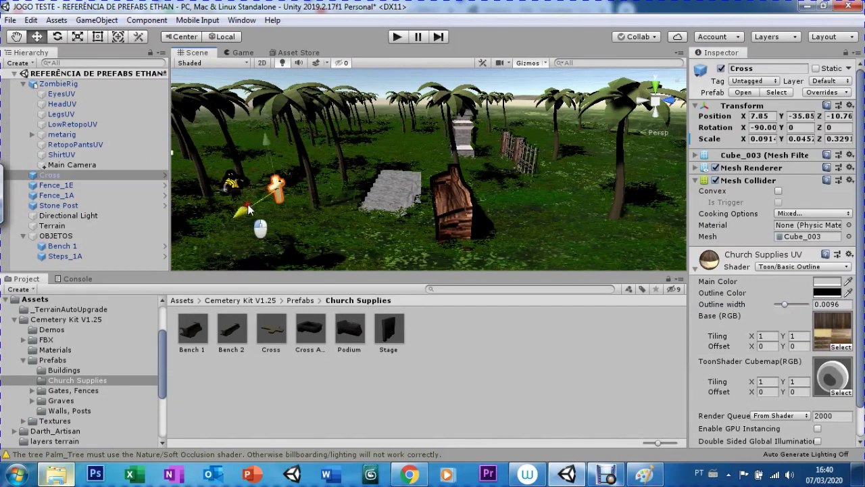
{"action": "left_click", "coordinate": [238, 53]}
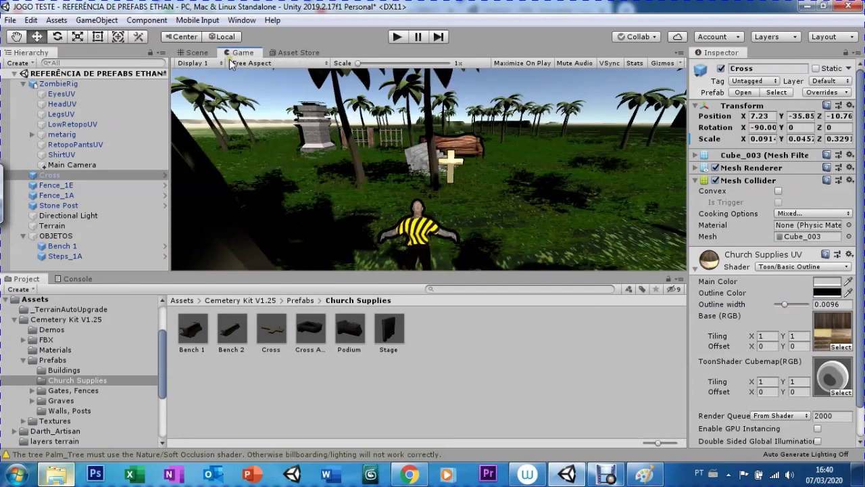
- Shrink the cross to about 0.078 x 0.039 x 0.280 and nudge it to X 7.7 near the zombie
{"action": "left_click", "coordinate": [199, 52]}
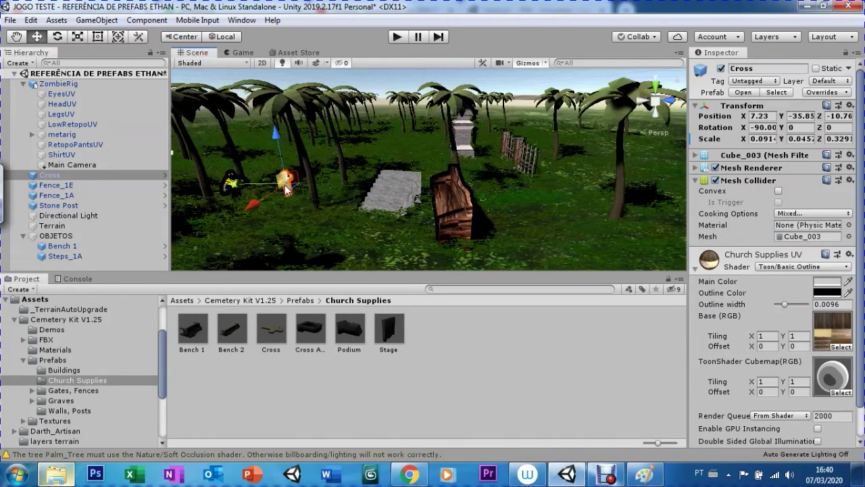
{"action": "key", "text": "r"}
{"action": "left_click_drag", "start_coordinate": [288, 190], "coordinate": [288, 200]}
{"action": "left_click", "coordinate": [236, 53]}
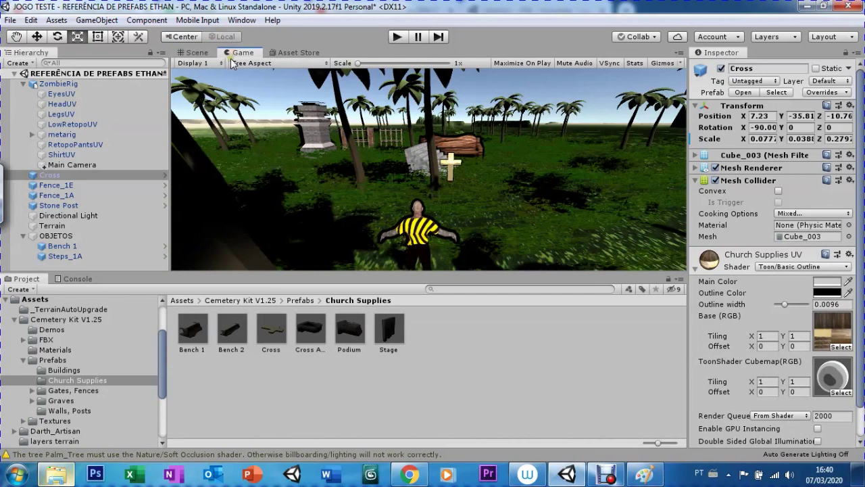
{"action": "left_click", "coordinate": [196, 53]}
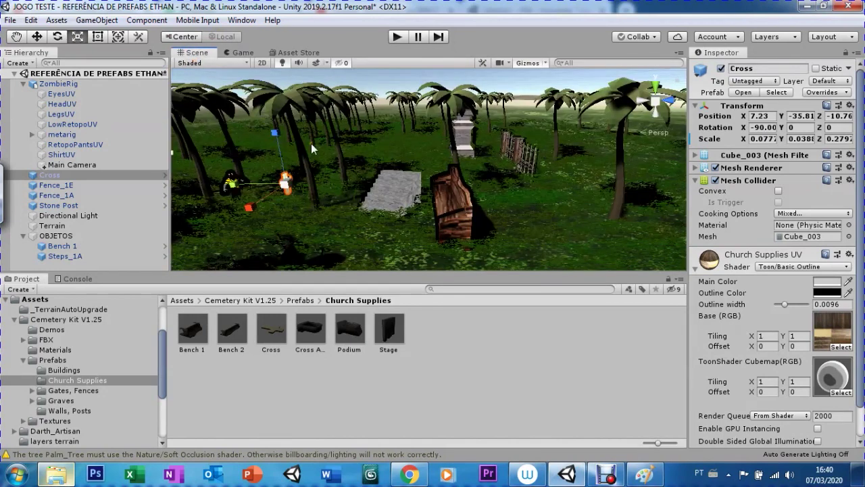
{"action": "key", "text": "w"}
{"action": "left_click_drag", "start_coordinate": [259, 198], "coordinate": [250, 190]}
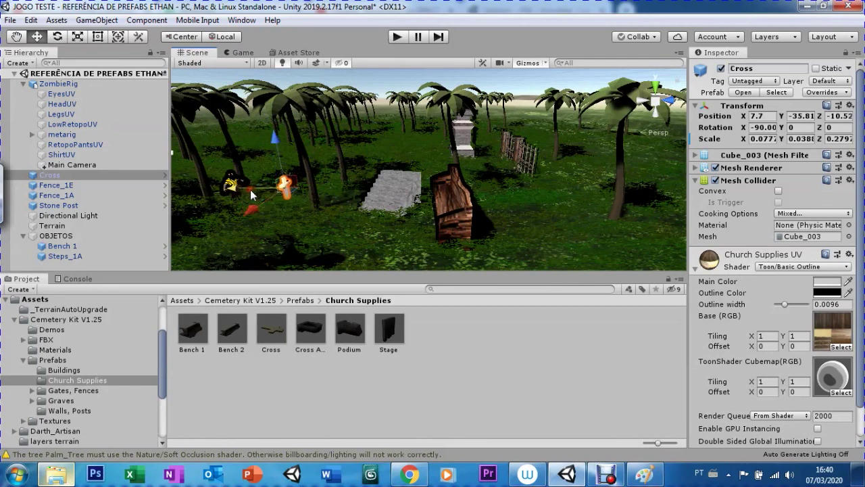
{"action": "left_click", "coordinate": [694, 180]}
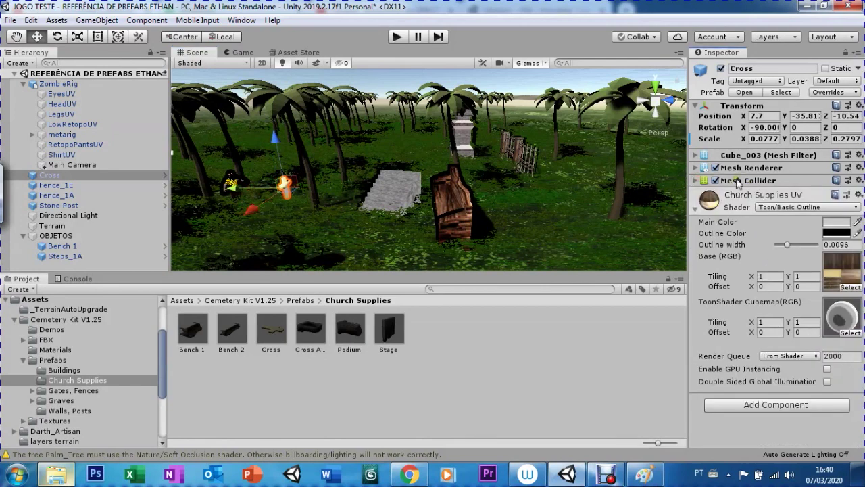